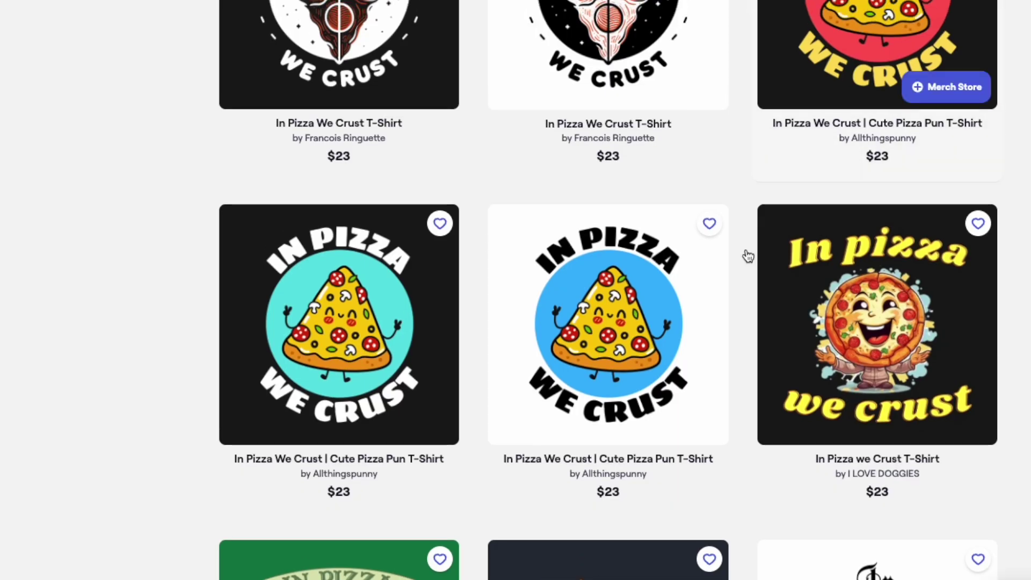
- Look through the newest In Pizza We Crust T-shirt designs down to the end of the results page
scroll(797, 419, "down", 20)
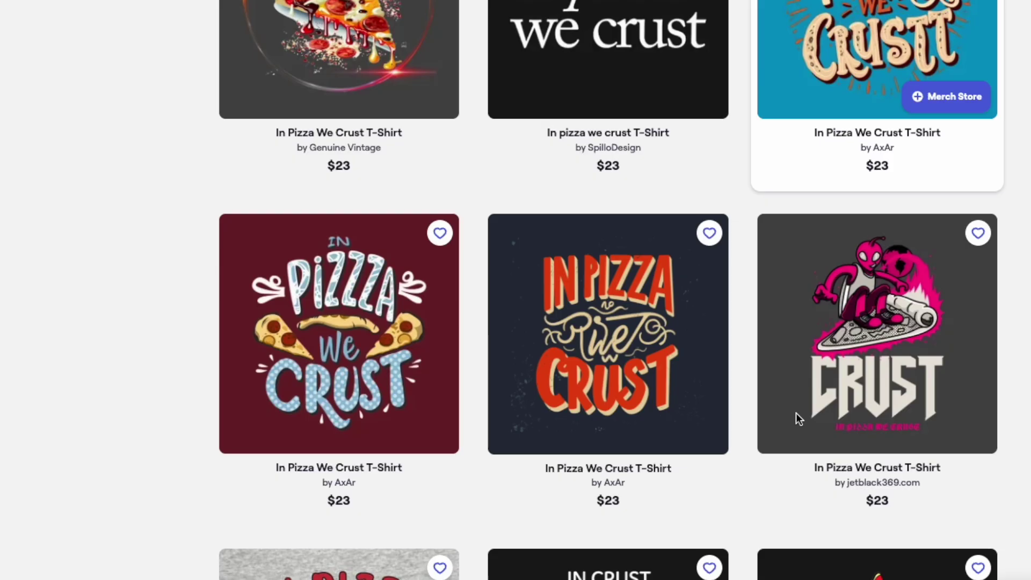
scroll(797, 417, "down", 8)
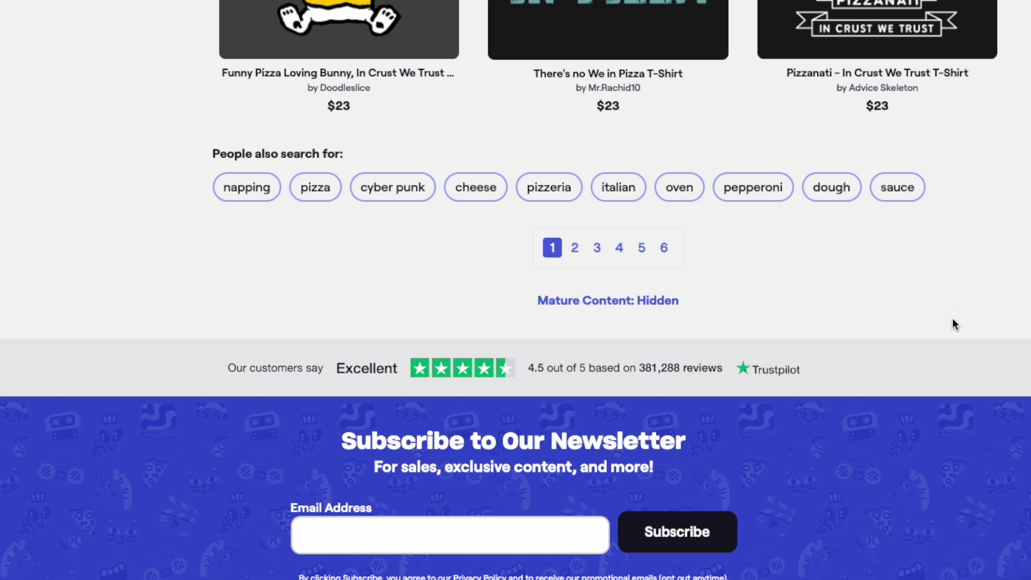
scroll(956, 310, "up", 20)
scroll(896, 392, "up", 15)
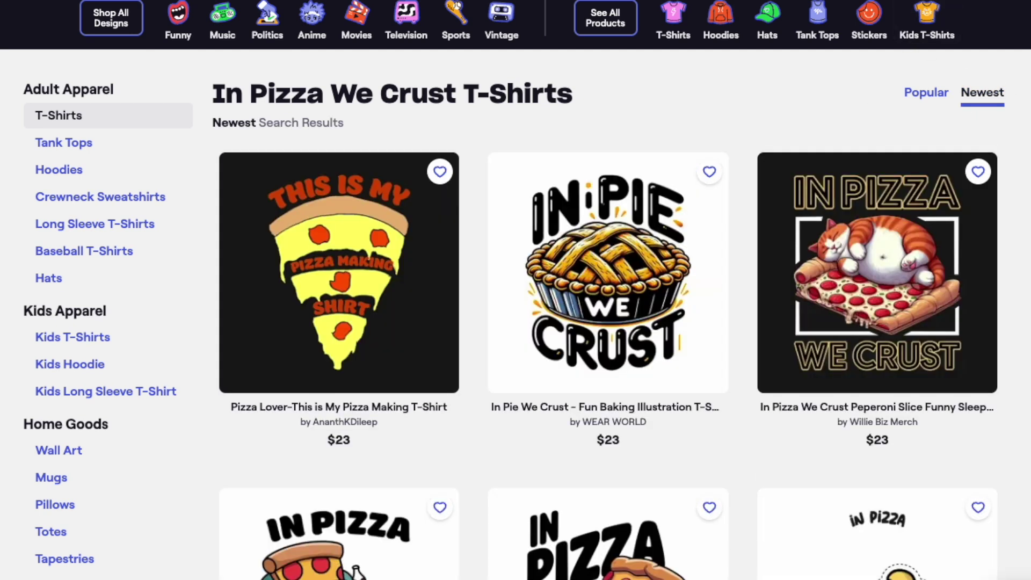
- Sort the In Pizza We Crust T-shirts by Popular and examine the designs on the first results page
left_click(926, 96)
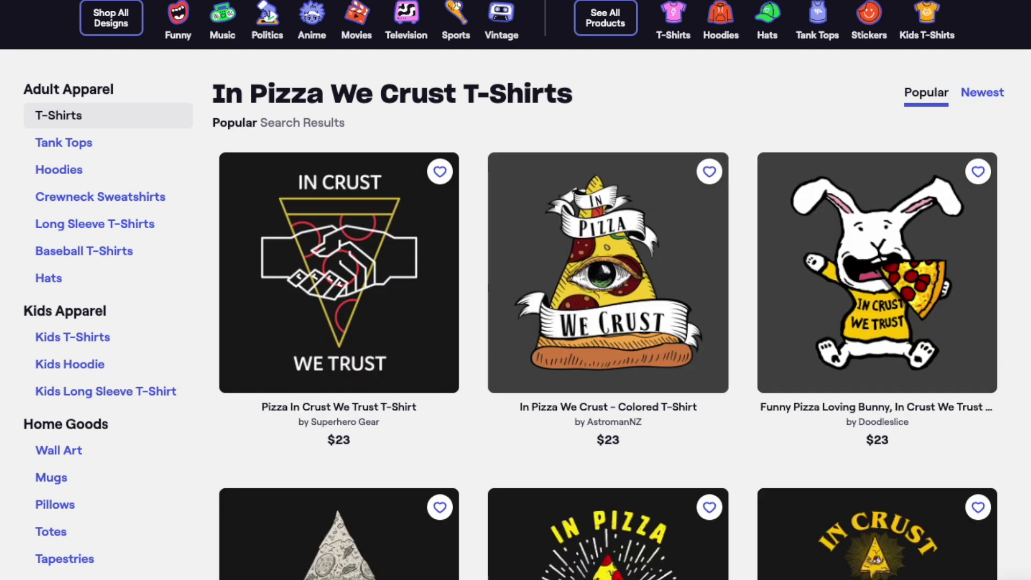
scroll(981, 458, "down", 10)
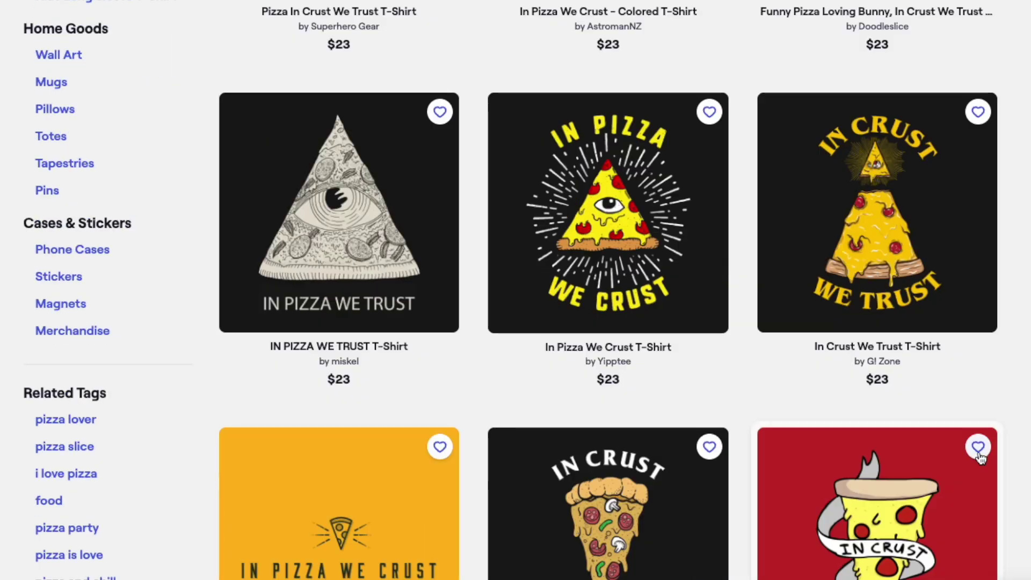
scroll(981, 459, "down", 10)
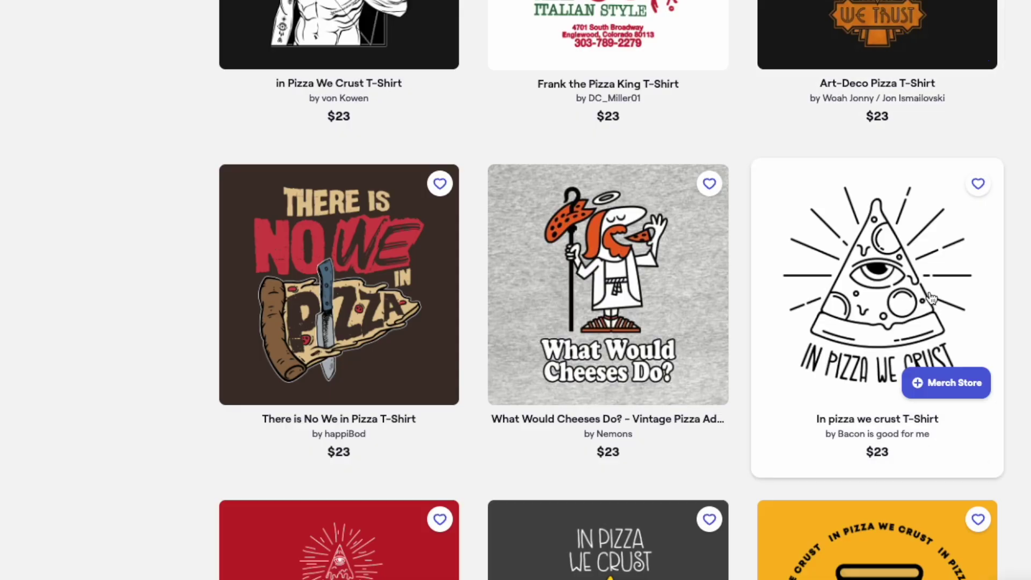
scroll(308, 414, "down", 7)
scroll(495, 525, "down", 5)
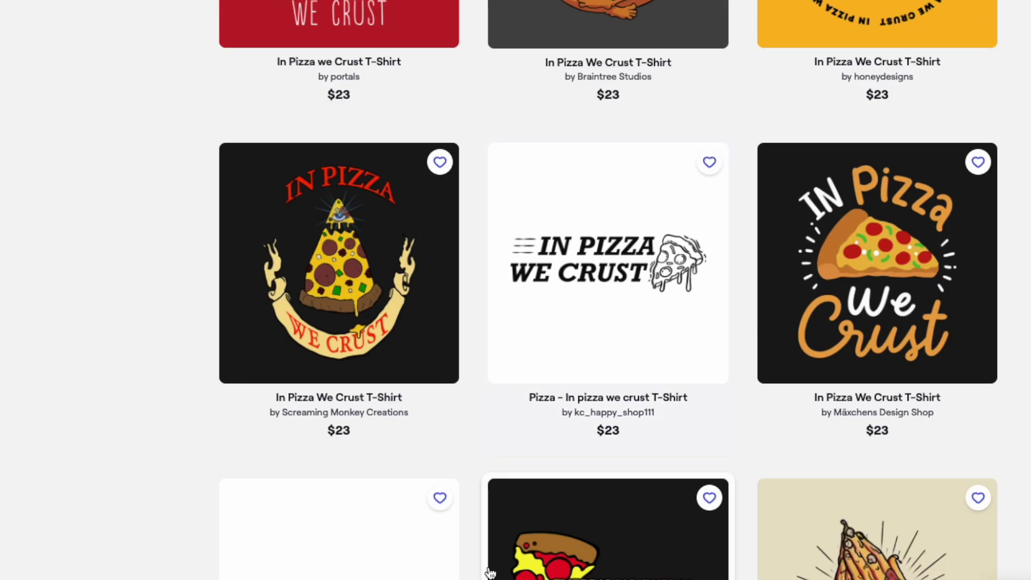
scroll(670, 467, "down", 15)
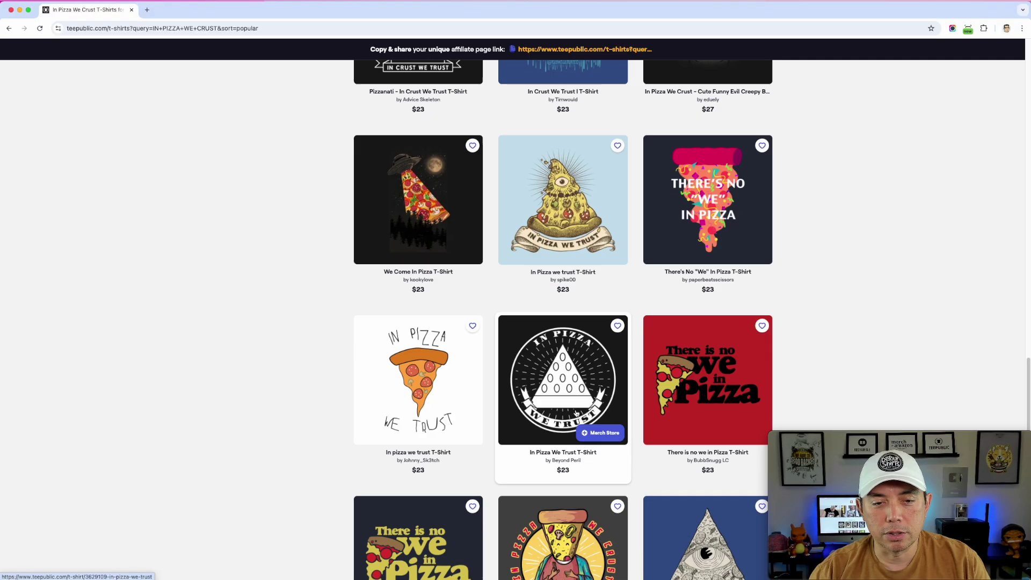
scroll(577, 412, "down", 5)
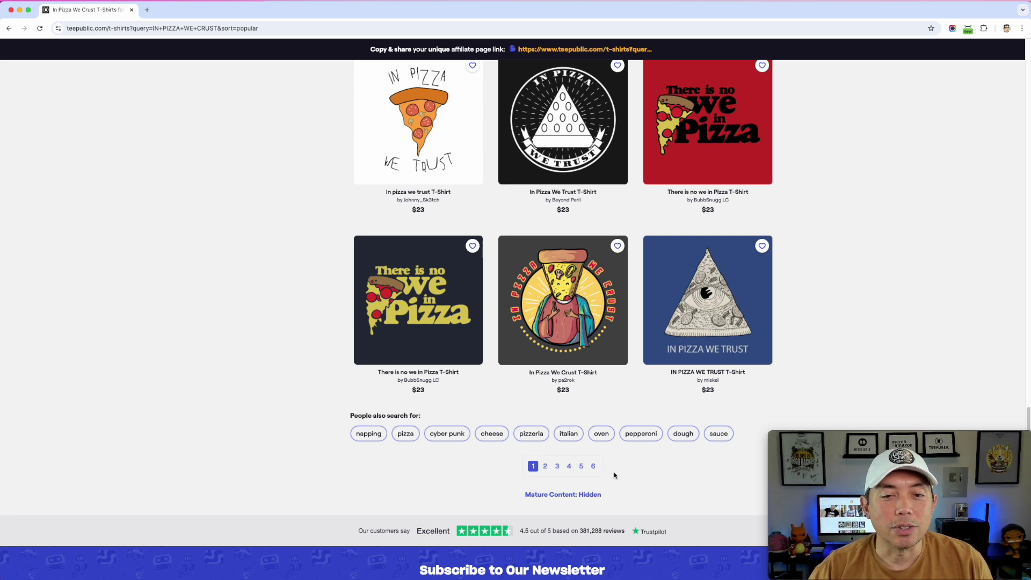
scroll(628, 463, "up", 20)
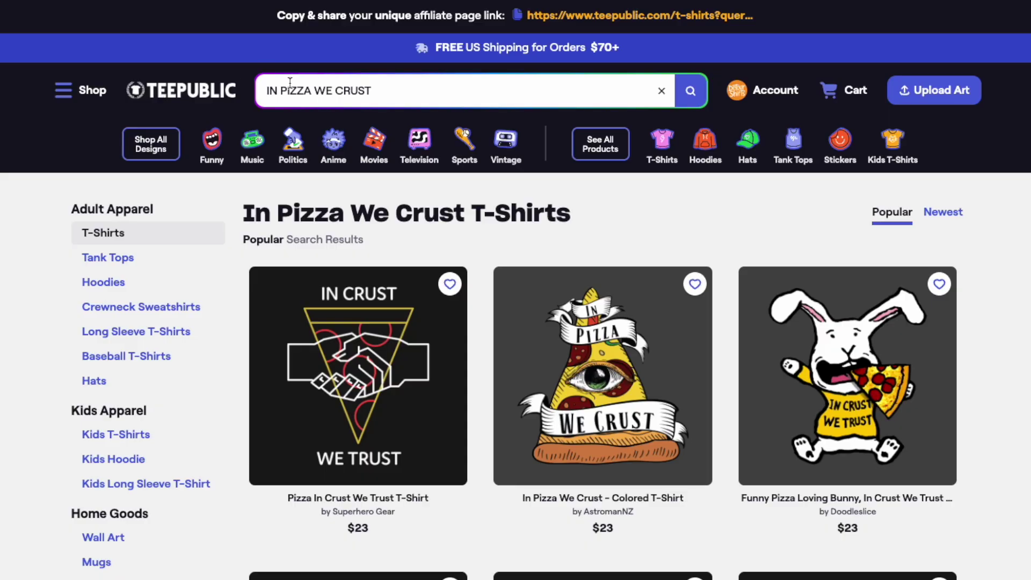
- Search the T-shirts for FUNNY PIZZA and look through the first results page
left_click(378, 88)
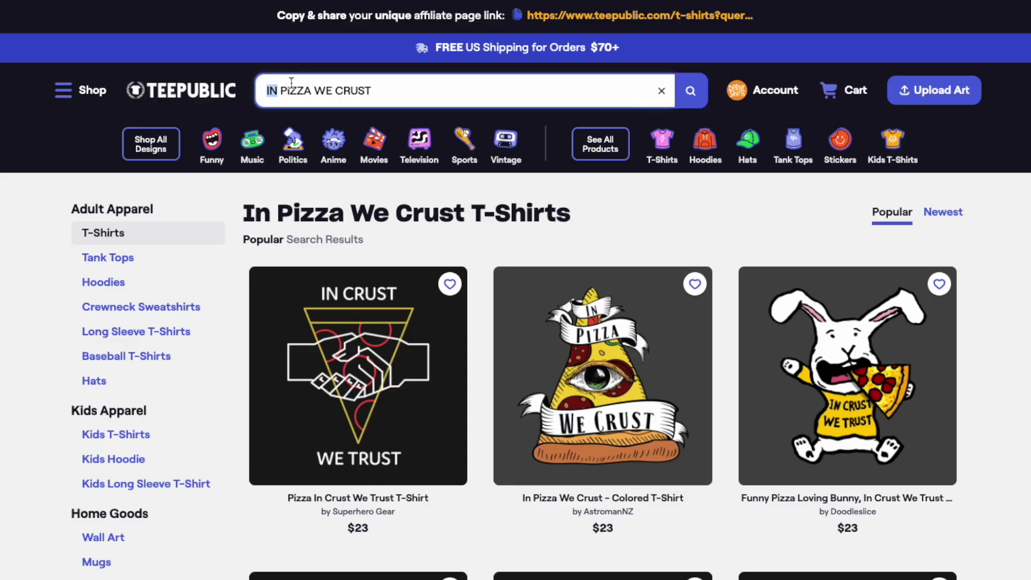
type("FUN")
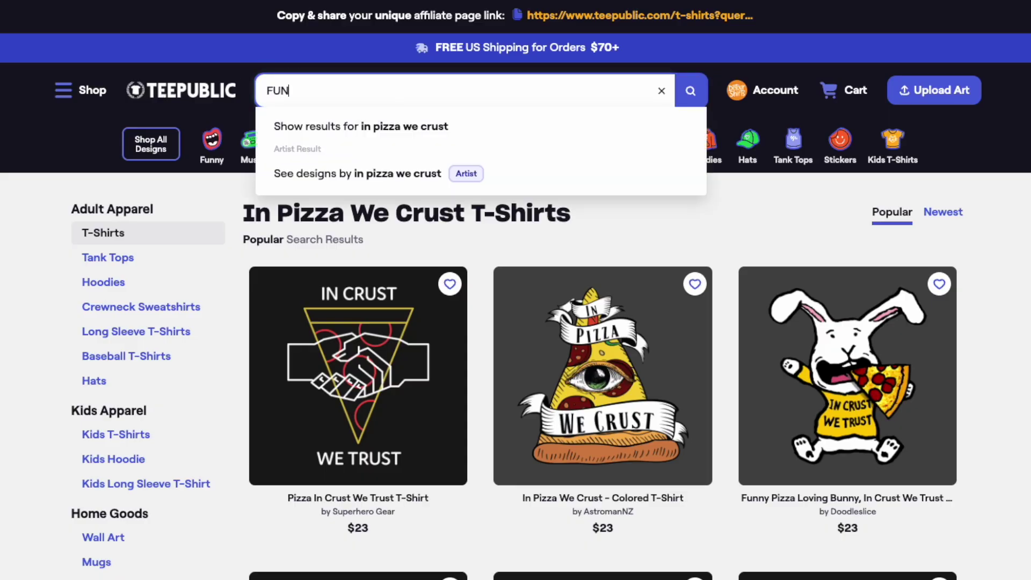
type("NY PIZZA")
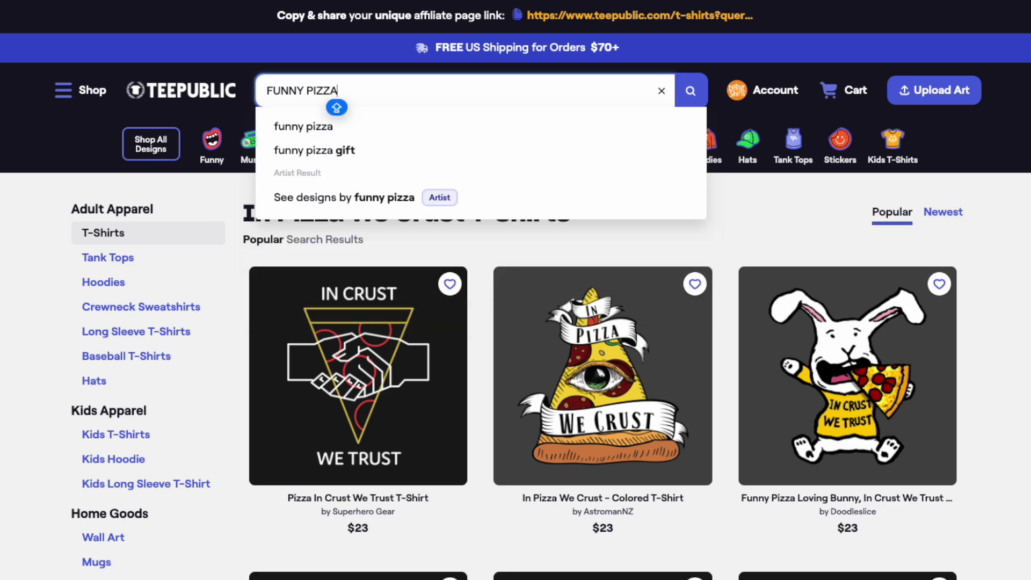
key("Return")
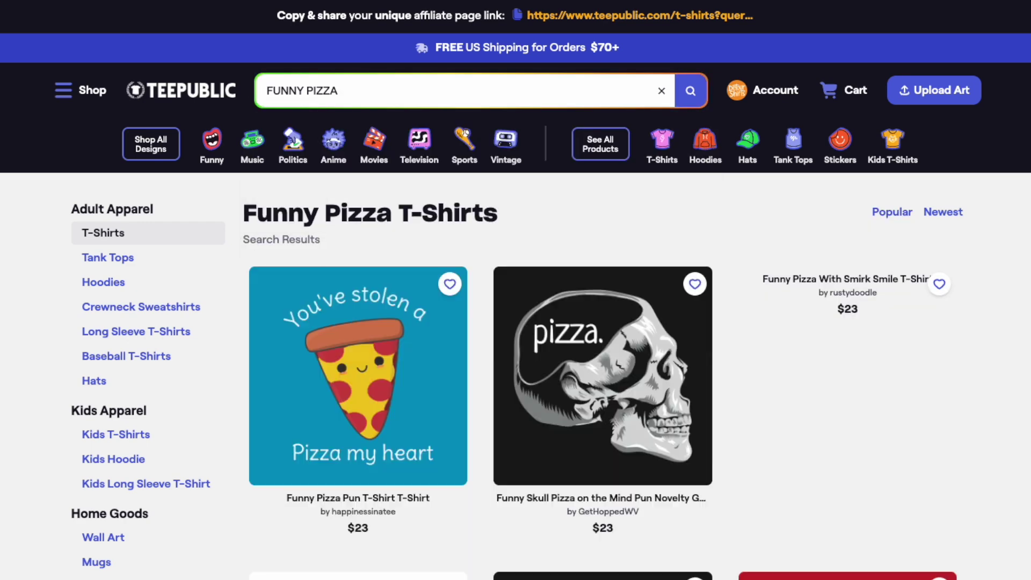
scroll(810, 498, "down", 5)
scroll(810, 498, "down", 20)
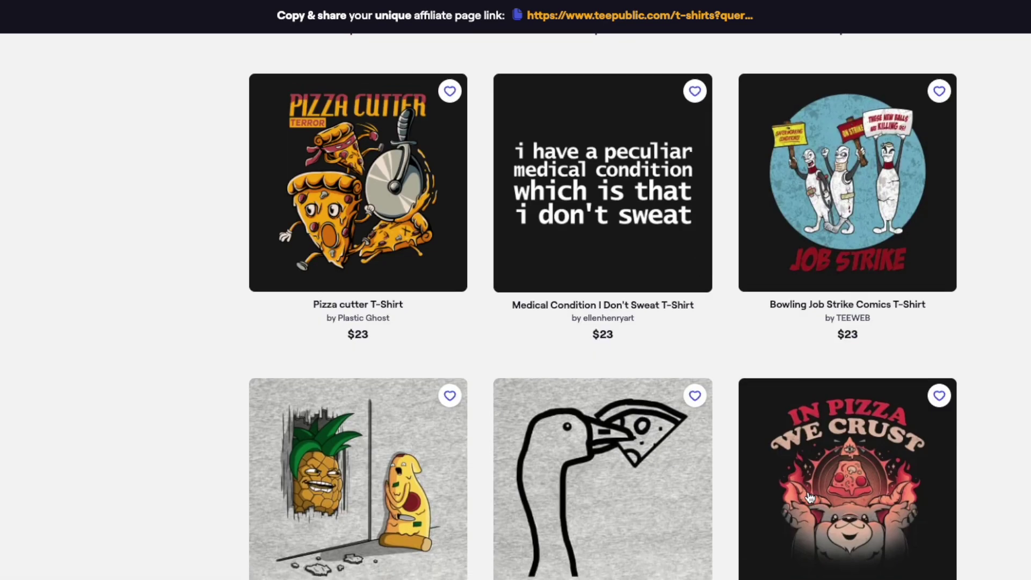
scroll(806, 493, "up", 5)
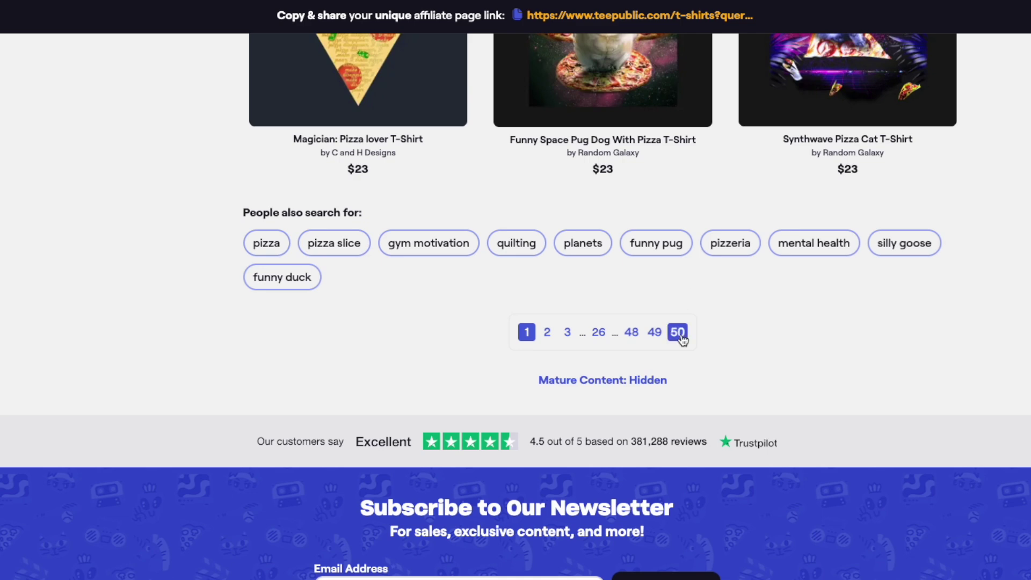
scroll(842, 369, "up", 20)
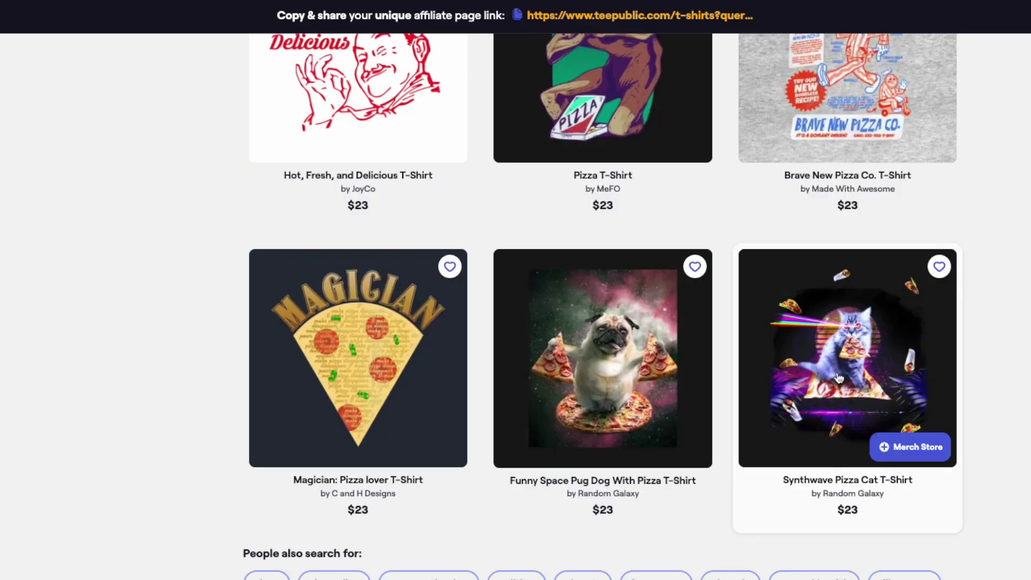
scroll(754, 455, "up", 15)
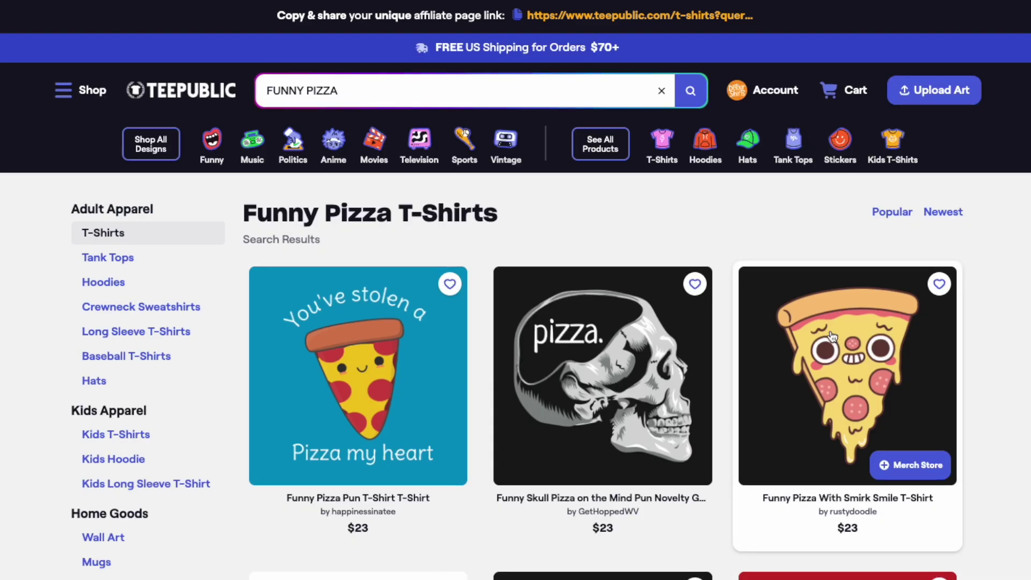
- Sort the Funny Pizza T-shirts by Popular and examine the designs for pizza-themed phrases and styles
left_click(891, 212)
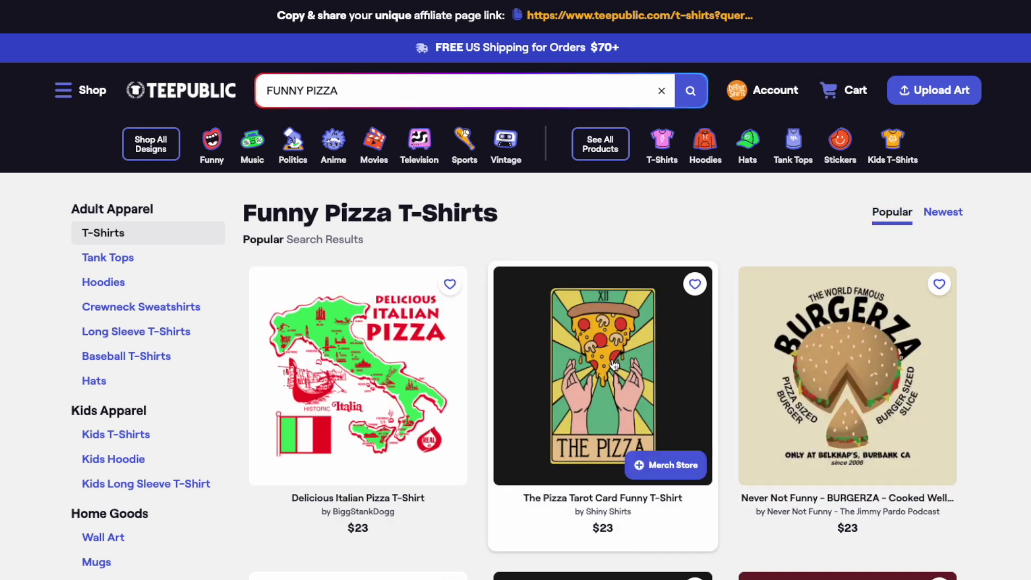
scroll(599, 438, "down", 2)
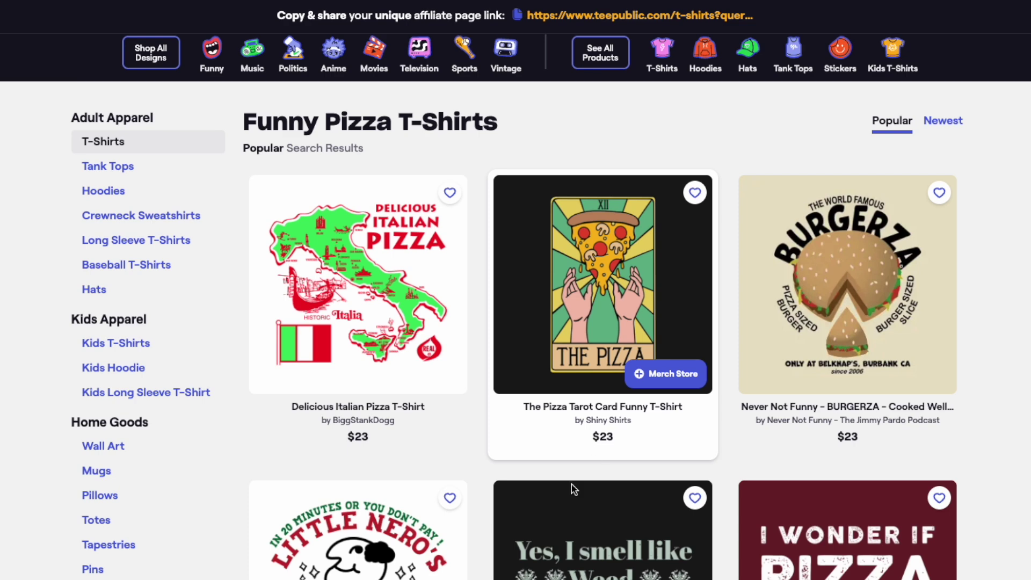
scroll(574, 489, "down", 6)
scroll(493, 567, "down", 2)
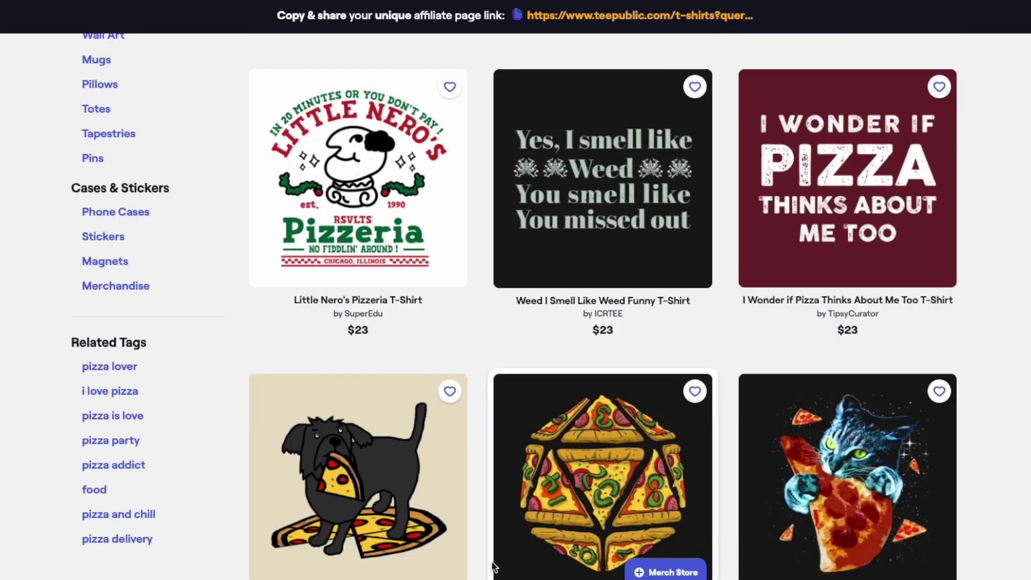
scroll(494, 567, "down", 4)
scroll(675, 543, "down", 5)
scroll(583, 562, "down", 12)
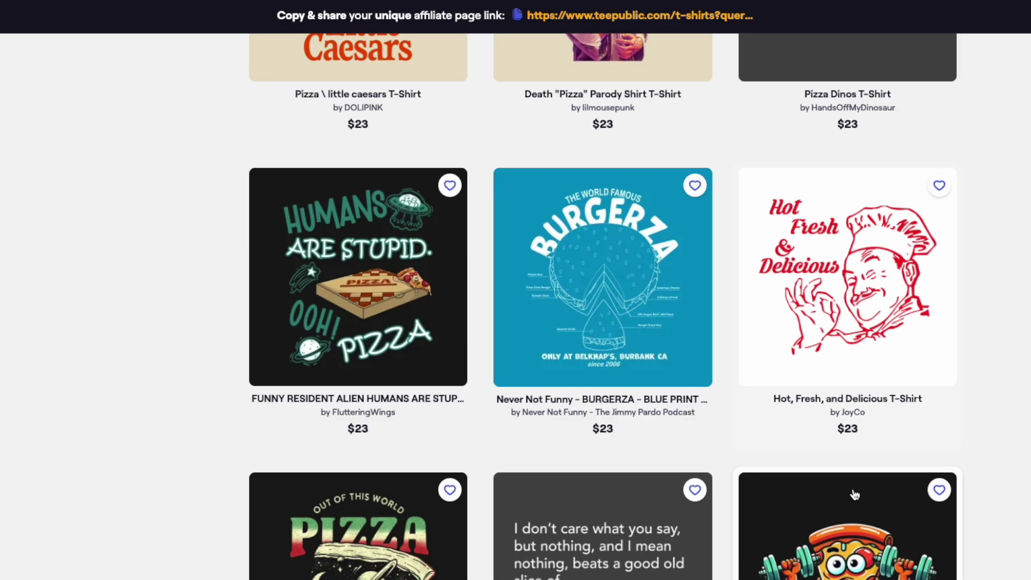
scroll(798, 522, "down", 13)
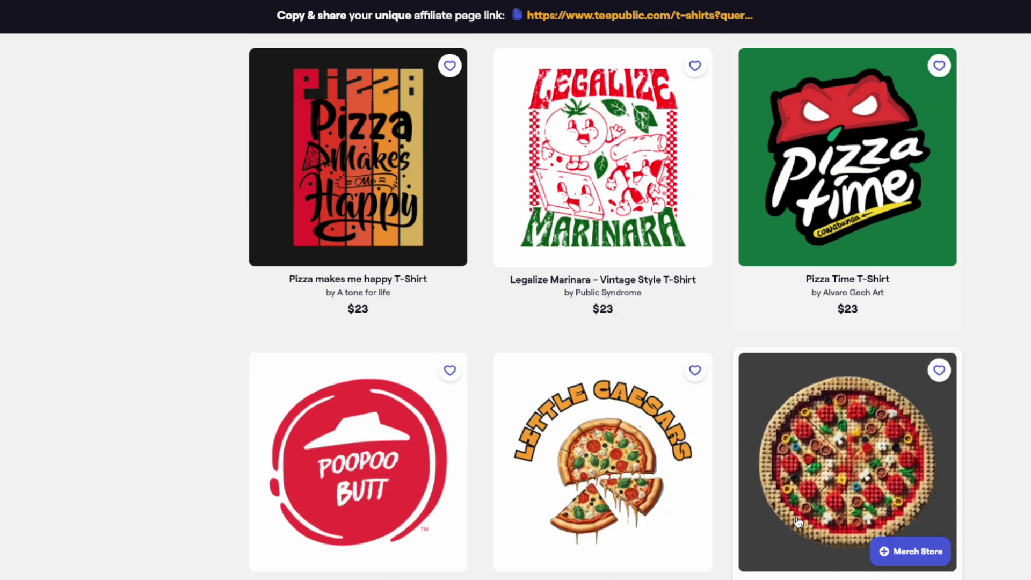
scroll(797, 524, "down", 7)
scroll(795, 533, "up", 7)
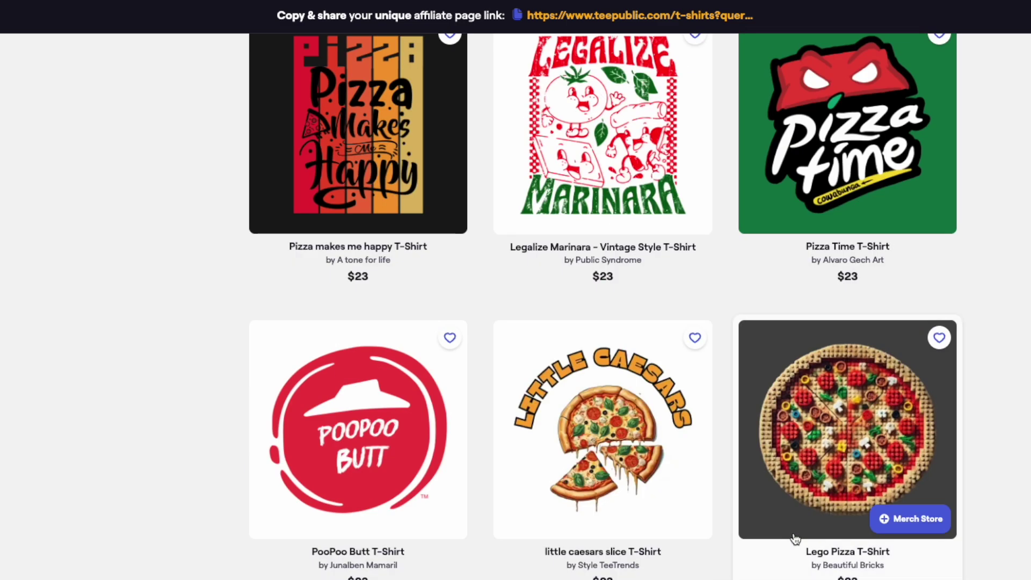
scroll(541, 269, "up", 2)
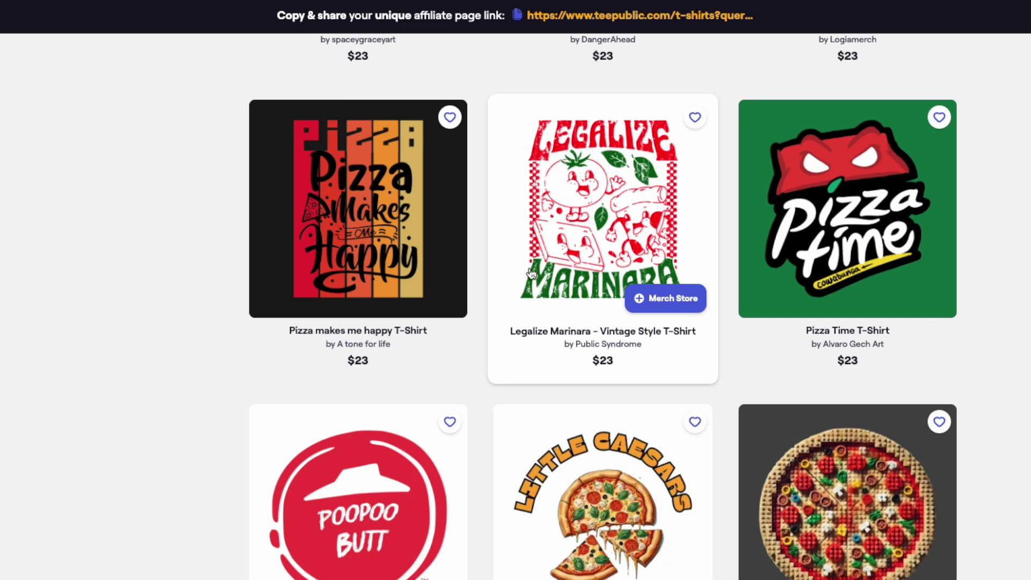
scroll(721, 428, "up", 15)
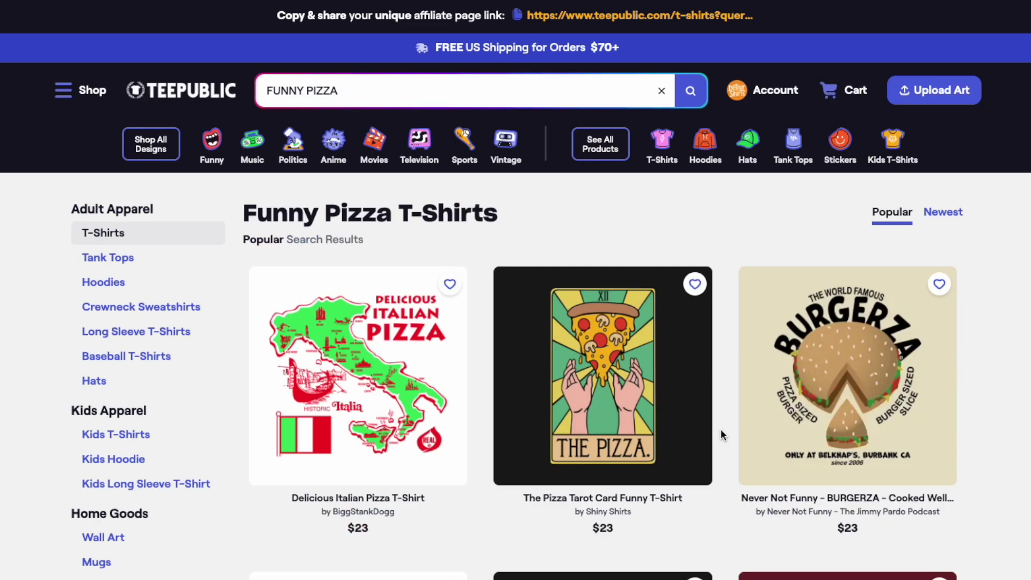
- Search the T-shirts for the suggested phrase legalize marinara and look through the designs
triple_click(330, 92)
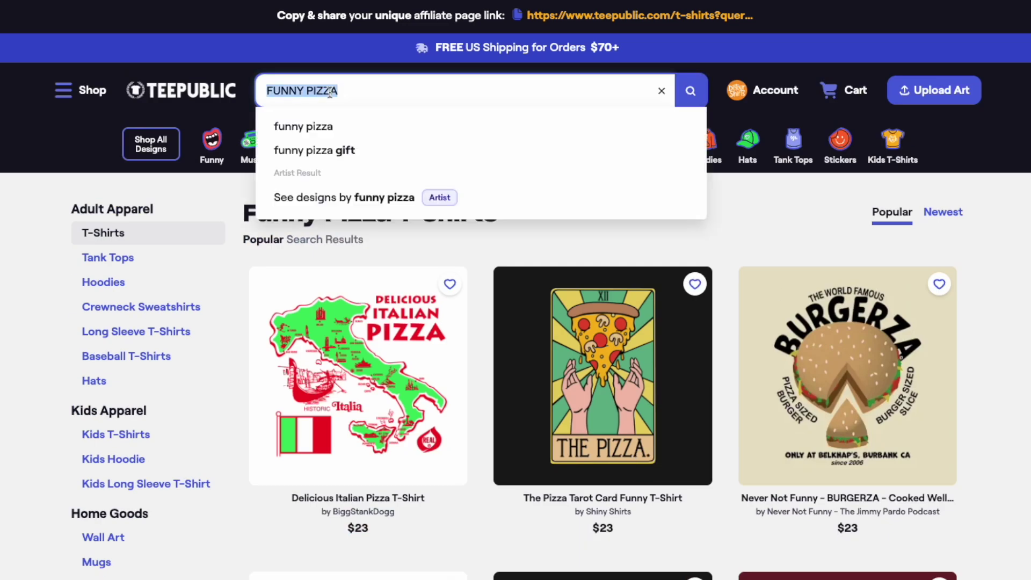
type("LEGALIZWE")
key("BackSpace")
key("BackSpace")
type("E")
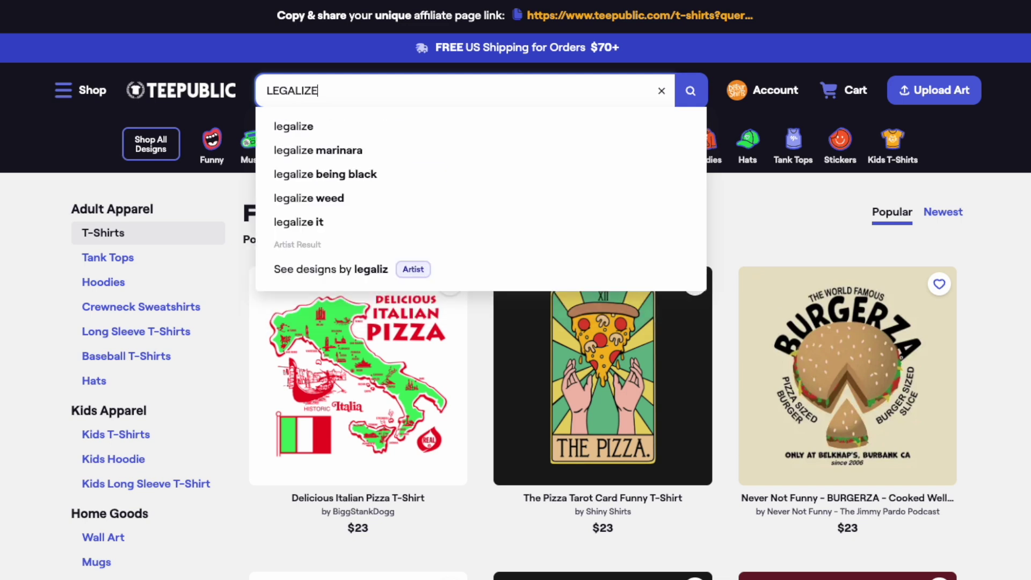
left_click(321, 151)
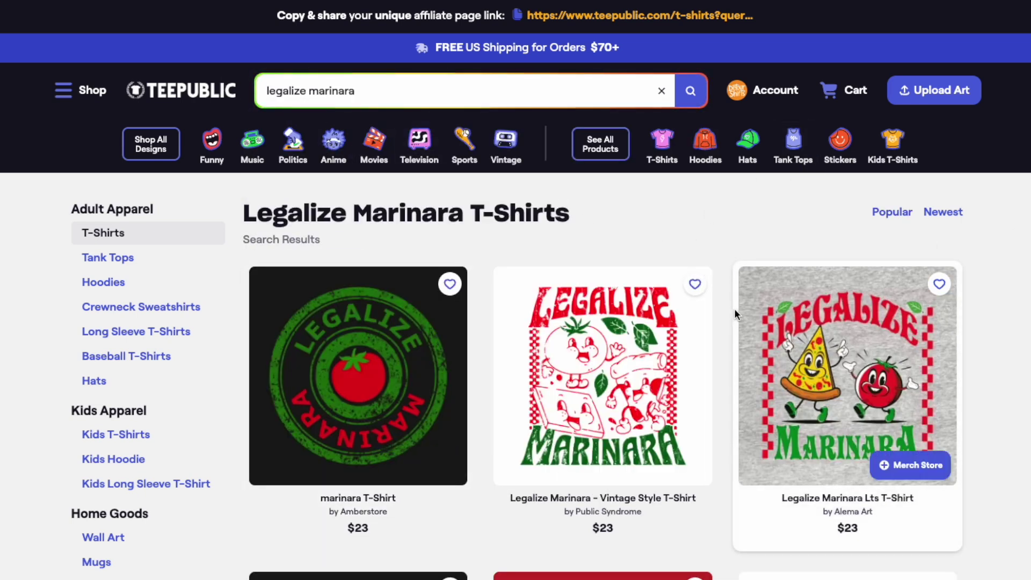
scroll(736, 313, "down", 20)
scroll(734, 309, "down", 15)
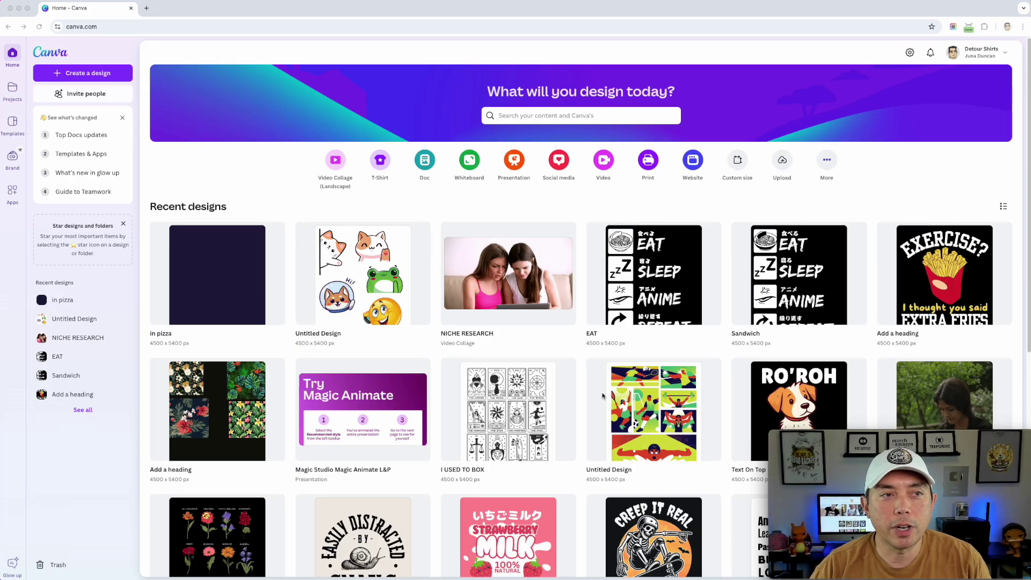
- In Canva, create a blank custom-size design of 4500 × 5400 px and open its Elements library
left_click(149, 110)
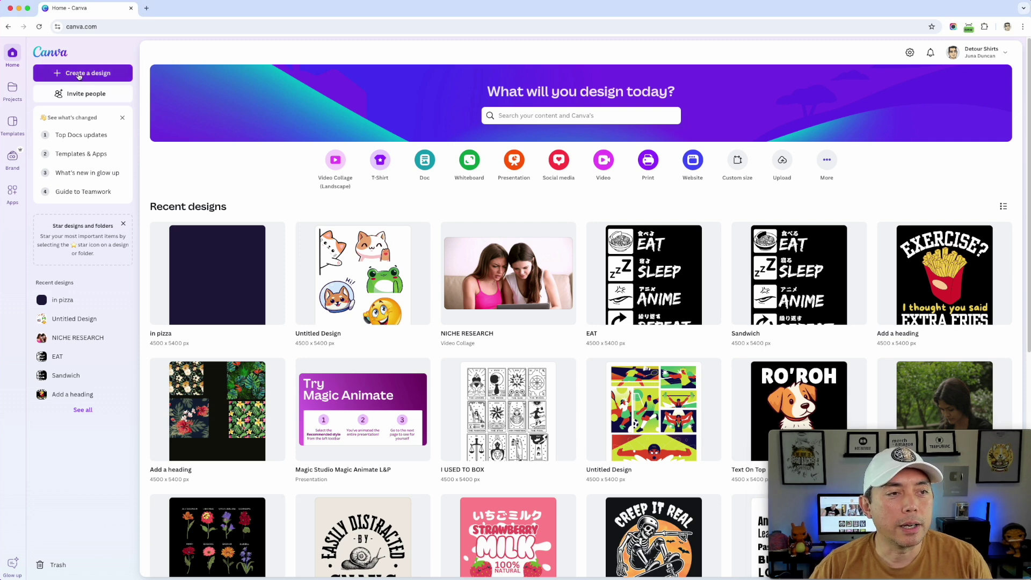
left_click(78, 73)
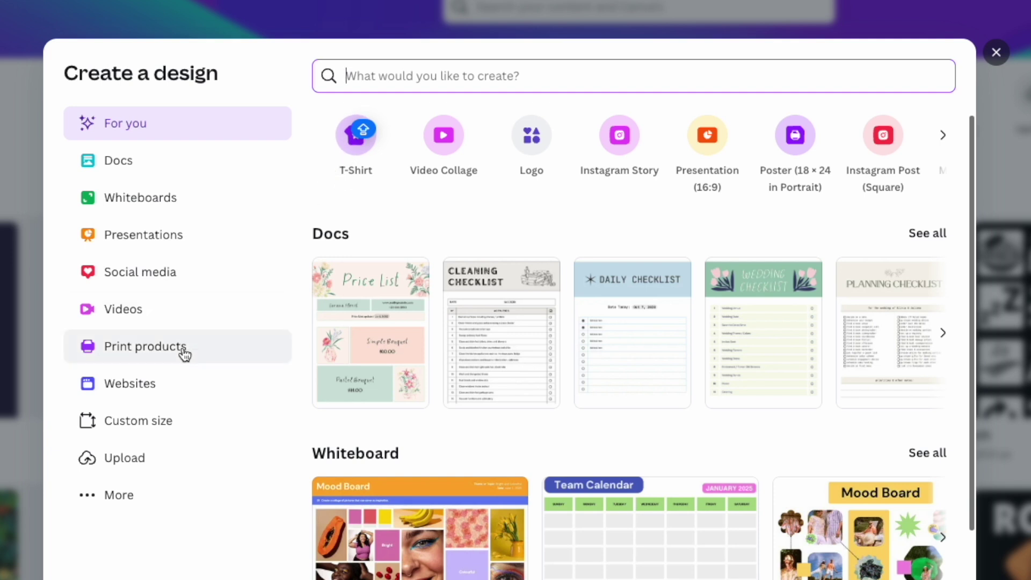
left_click(124, 424)
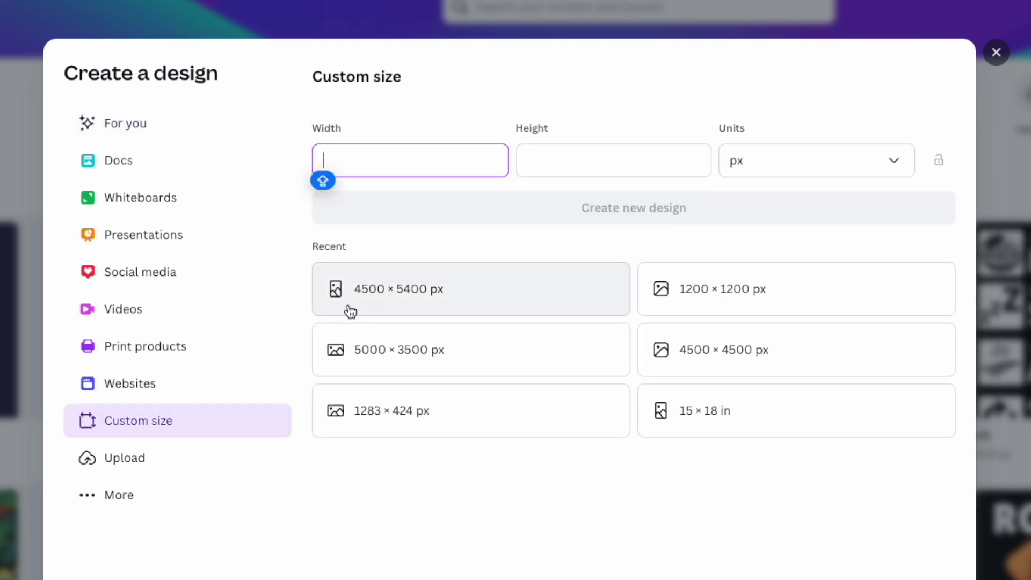
left_click(478, 290)
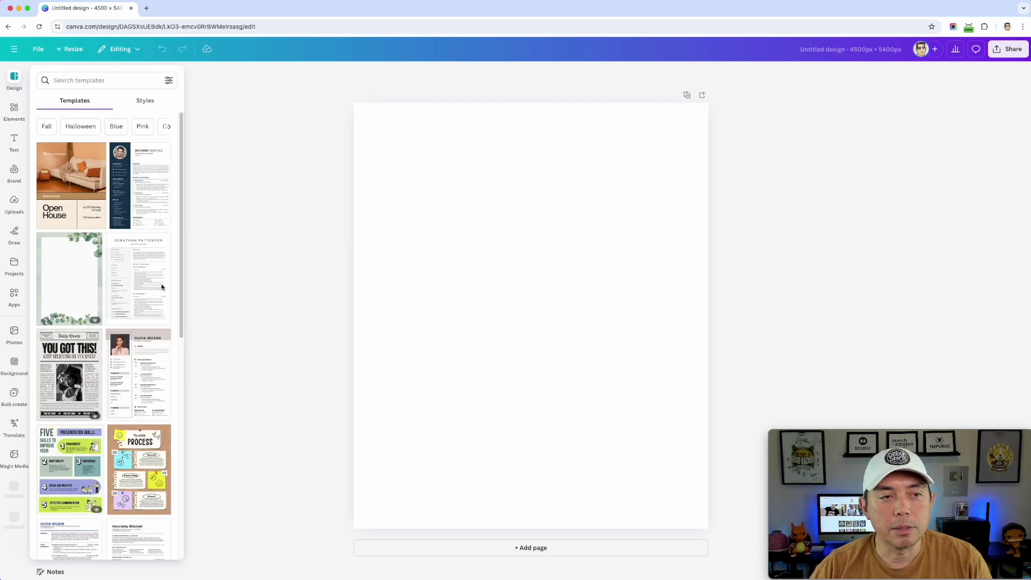
left_click(14, 111)
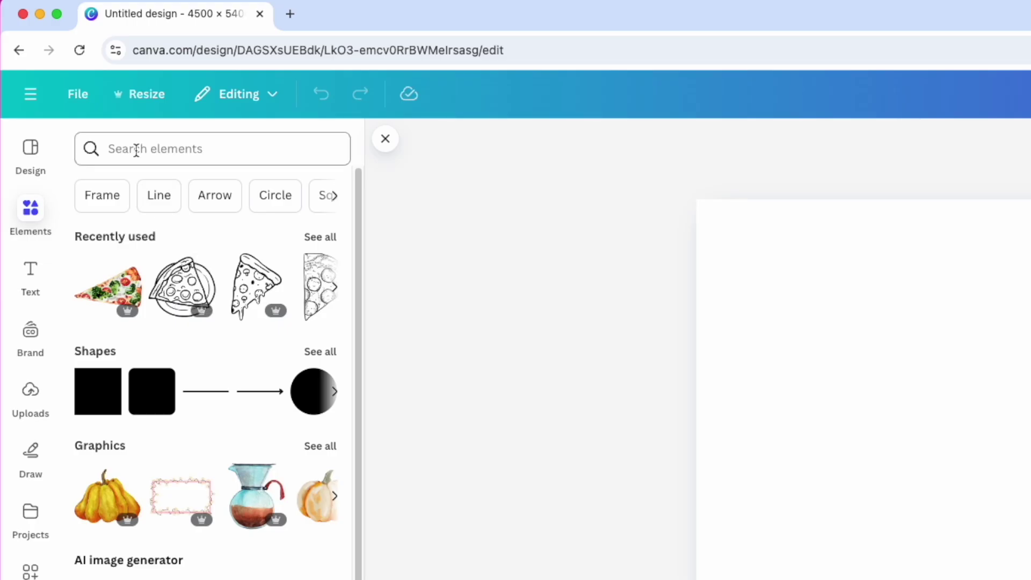
- Search the elements for PIZZA and show all matching graphics
left_click(69, 77)
type("PIR")
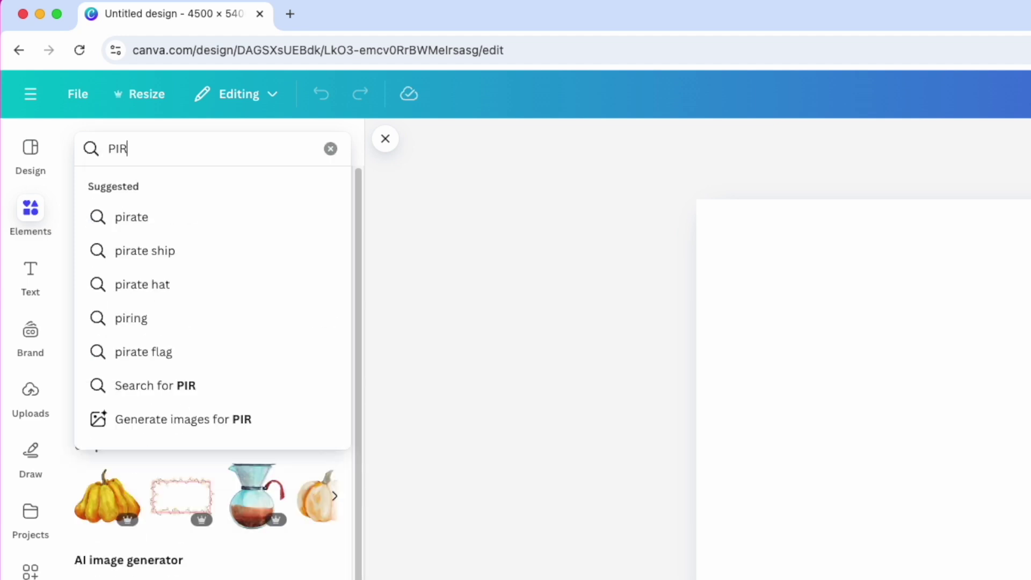
key("BackSpace")
type("ZZA")
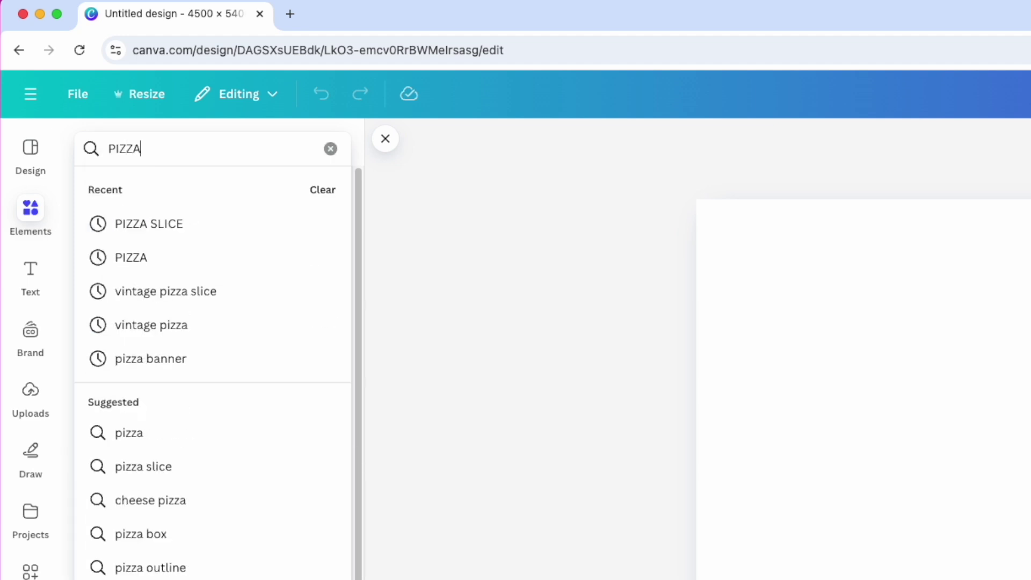
key("Return")
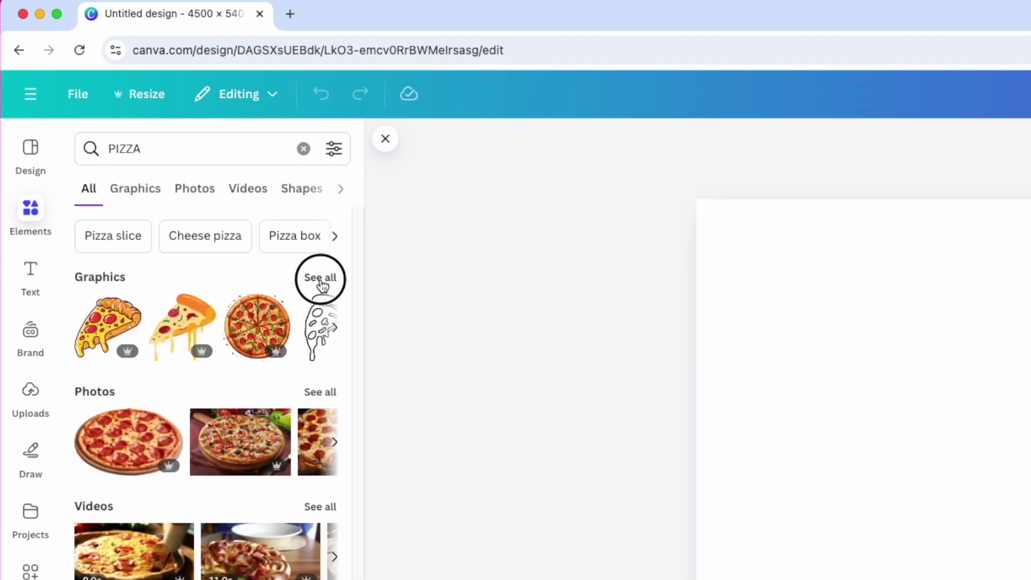
left_click(321, 279)
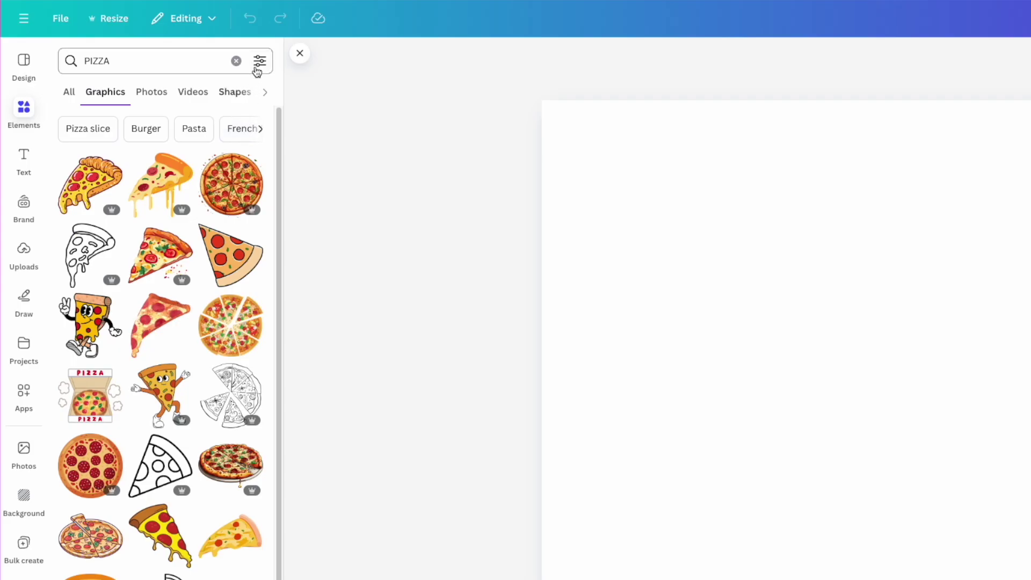
- Limit the pizza graphics to free ones and add the walking pizza slice making a peace sign to the page
left_click(334, 149)
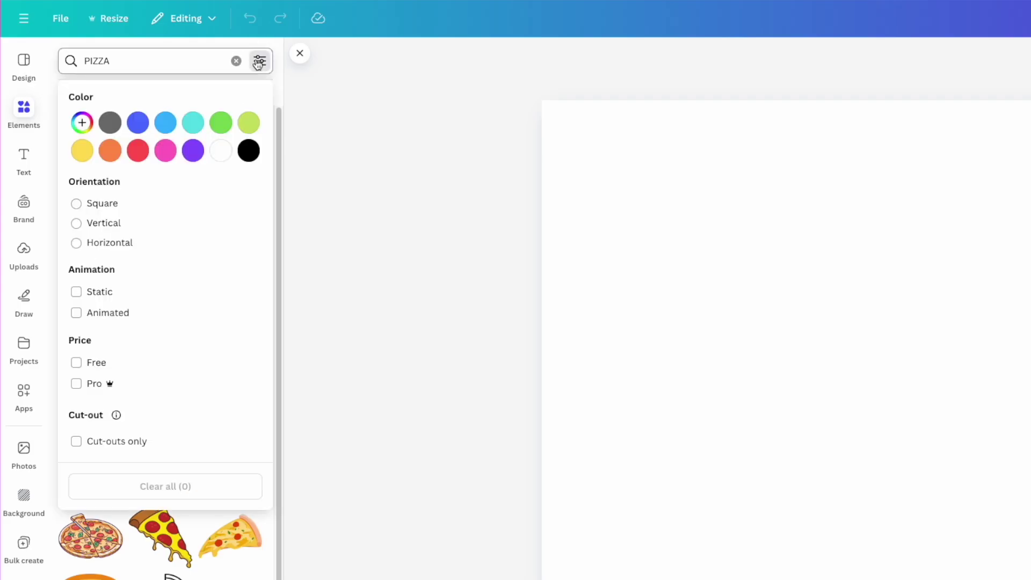
left_click(83, 359)
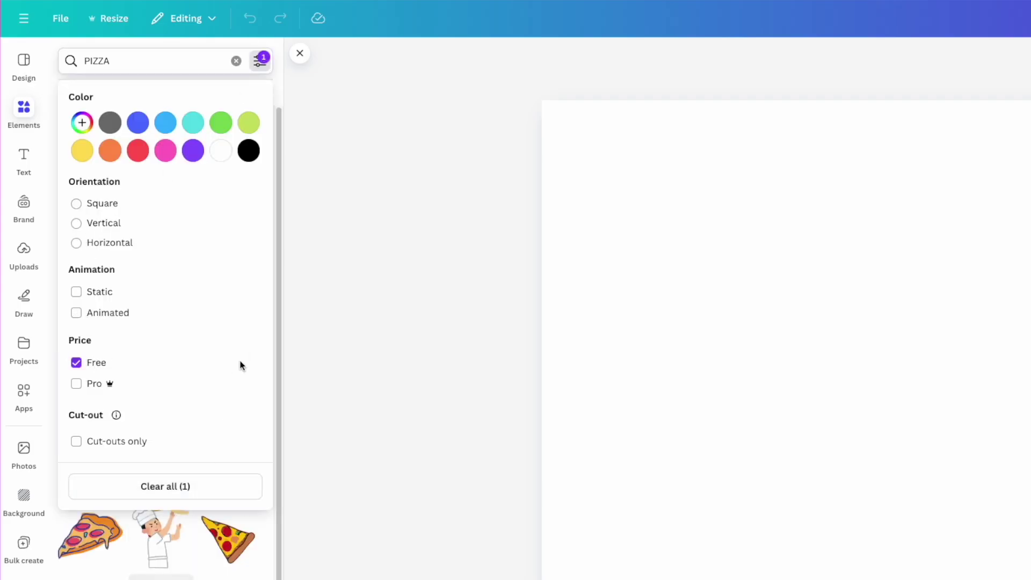
left_click(329, 314)
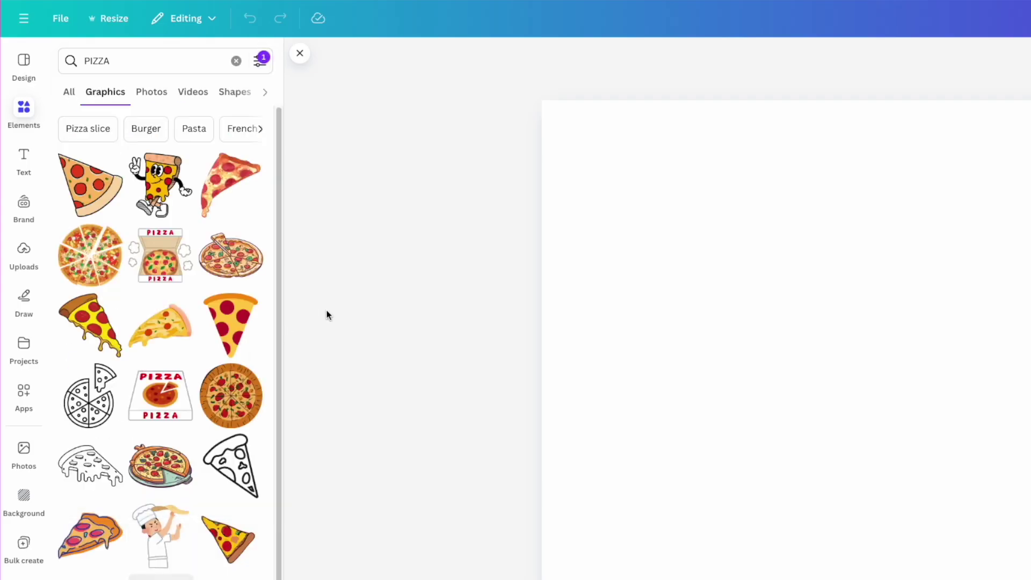
left_click(159, 183)
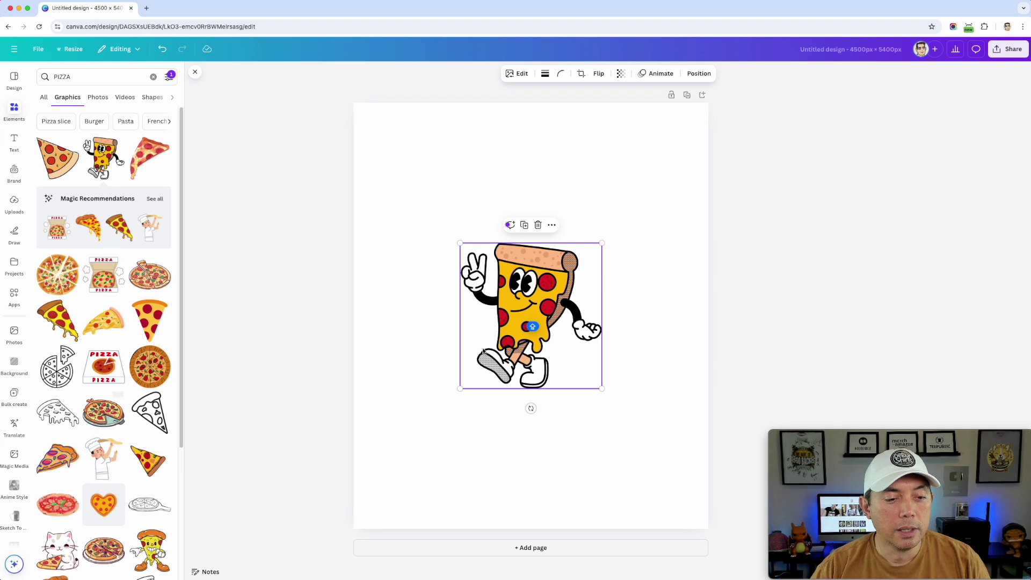
- Try a grinning pizza character and a white cat with a pizza slice beside the walking slice, and delete both
left_click(150, 551)
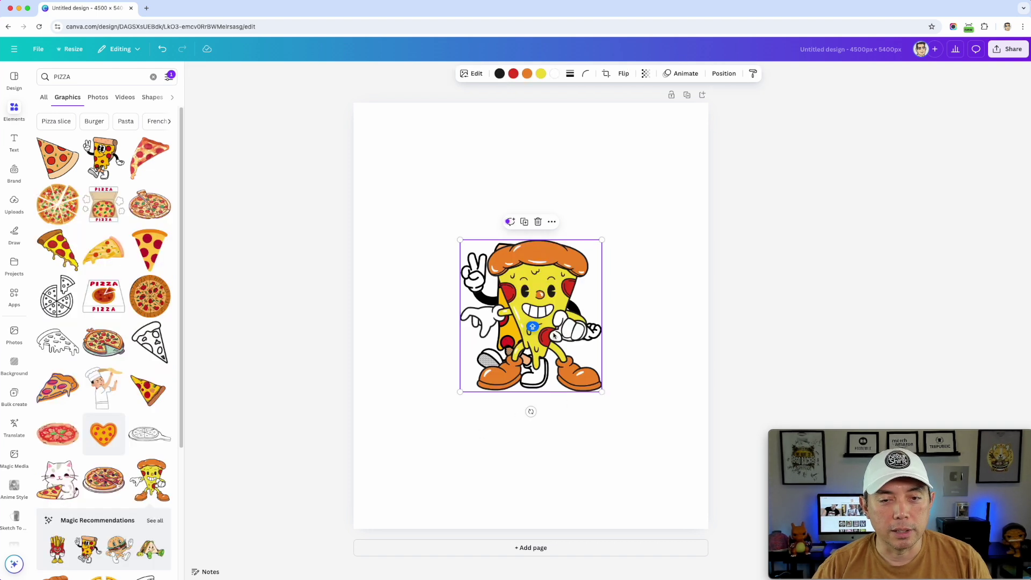
left_click_drag(520, 272, 449, 210)
left_click(58, 480)
left_click_drag(559, 345, 558, 431)
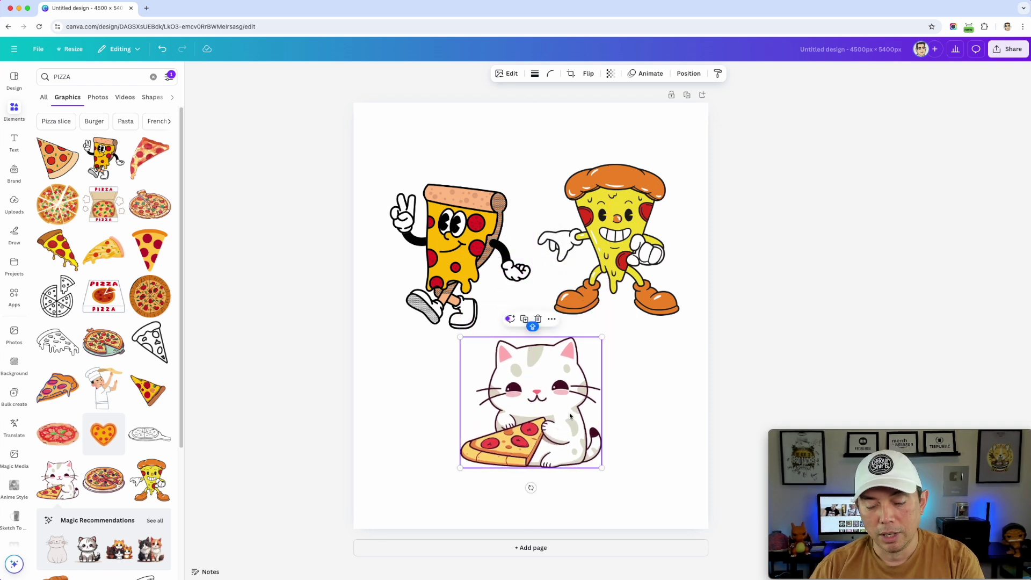
key("Delete")
key("Delete")
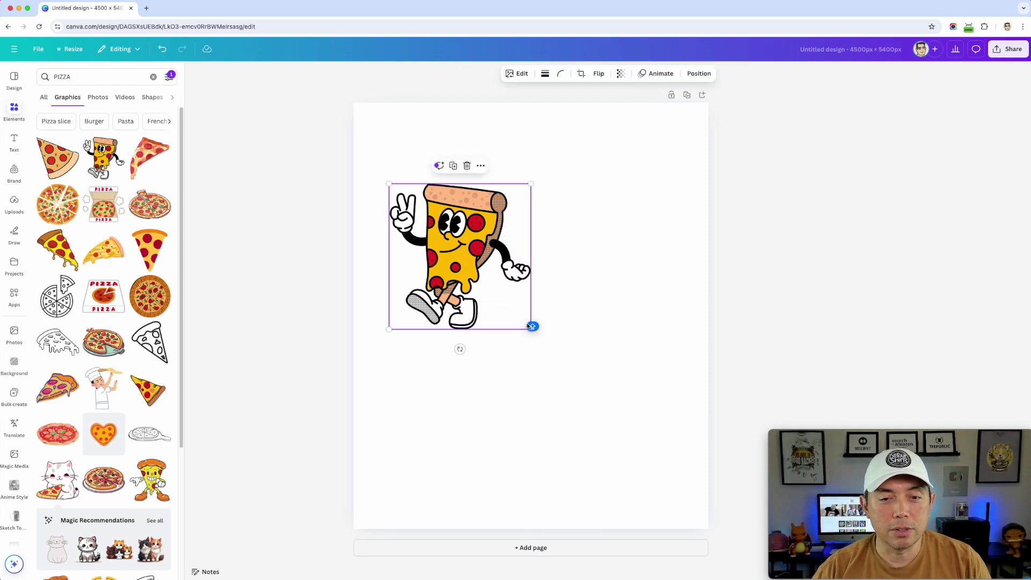
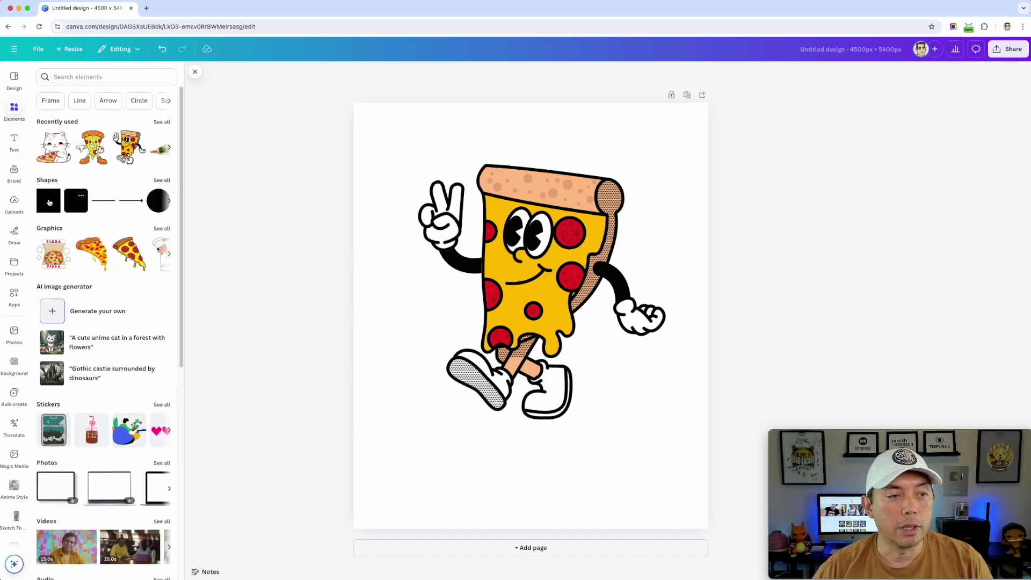
- Add a square shape, stretch it into a bar about 3985 × 626 px across the pizza's top, and send it to the back
left_click(45, 205)
left_click(563, 311)
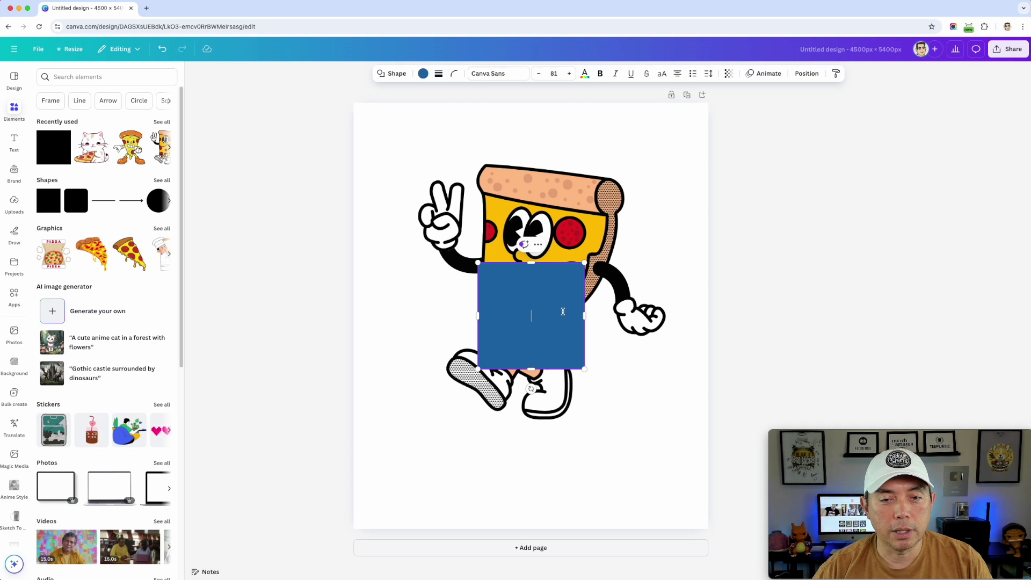
left_click_drag(585, 315, 683, 315)
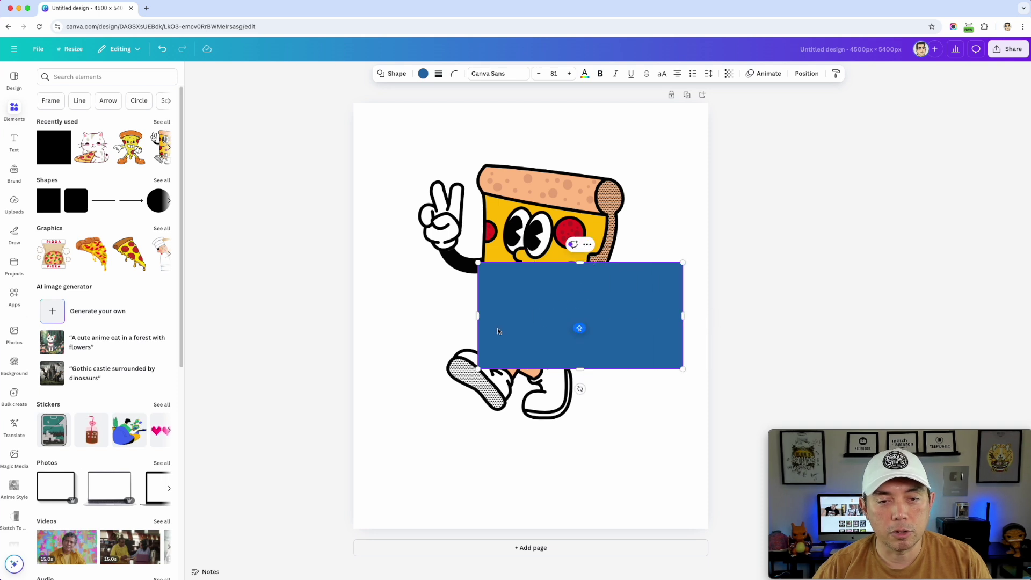
left_click_drag(478, 315, 369, 315)
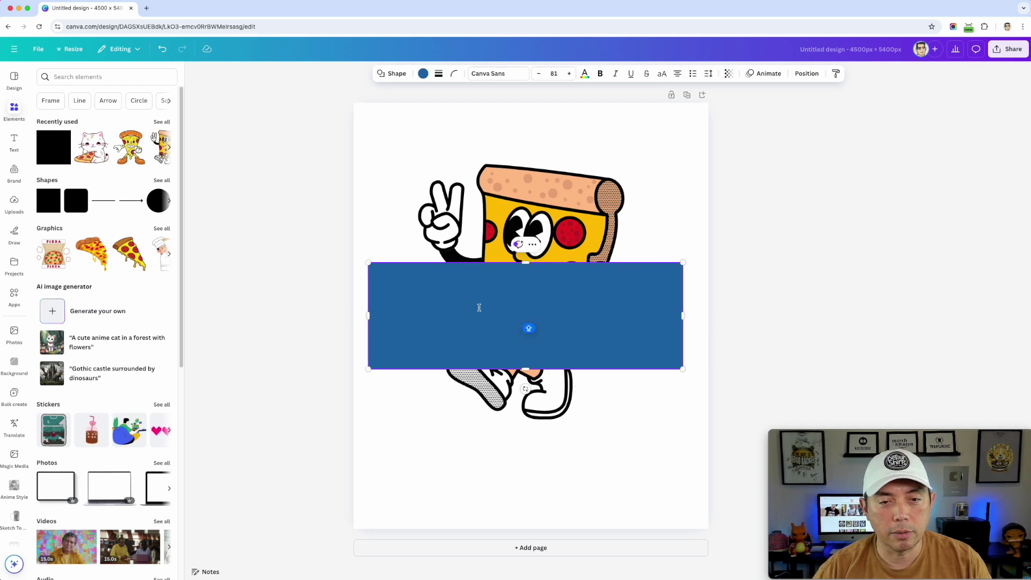
left_click_drag(640, 283, 652, 176)
left_click_drag(536, 262, 549, 428)
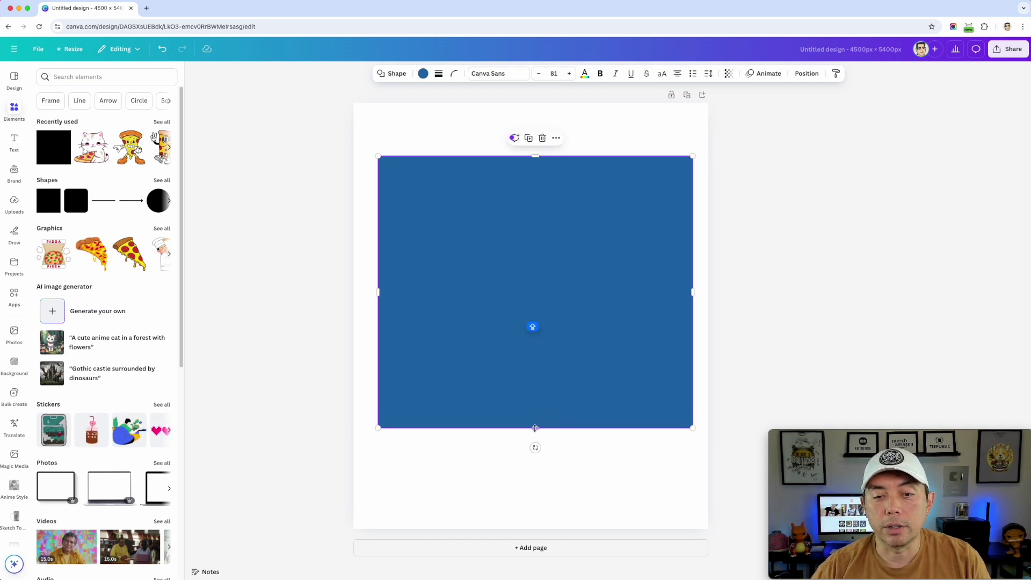
left_click_drag(535, 429, 551, 205)
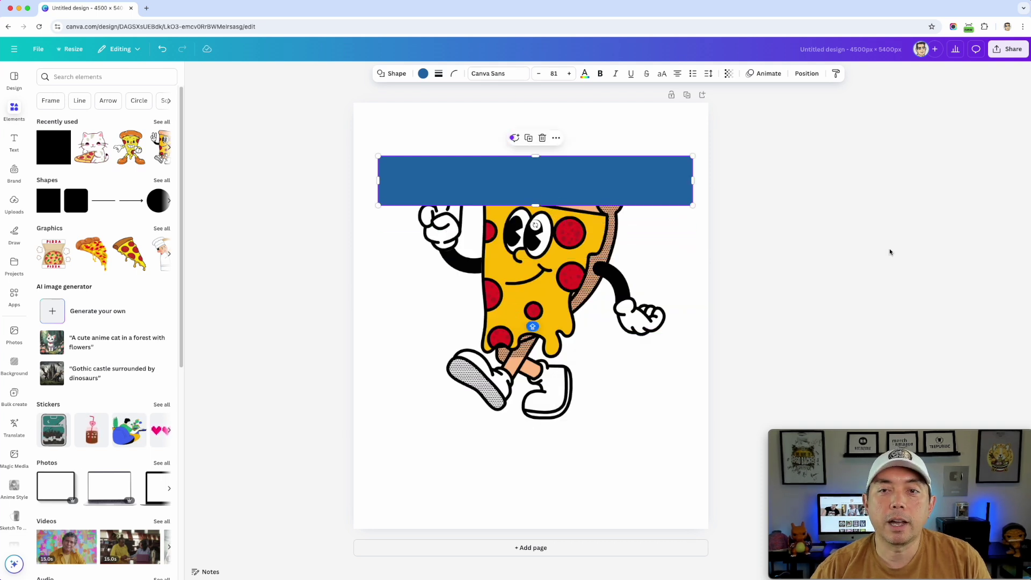
left_click(807, 74)
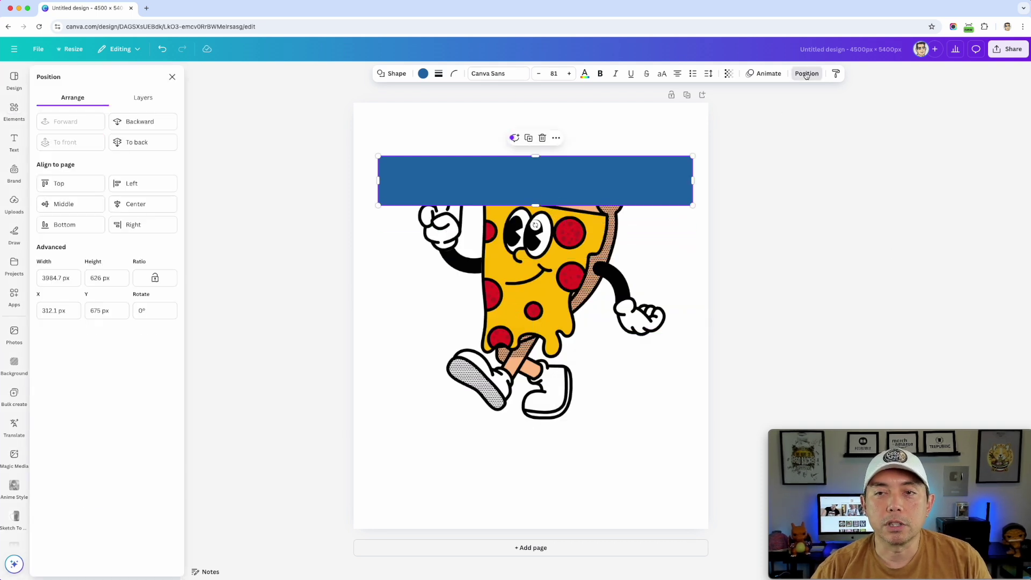
left_click(129, 142)
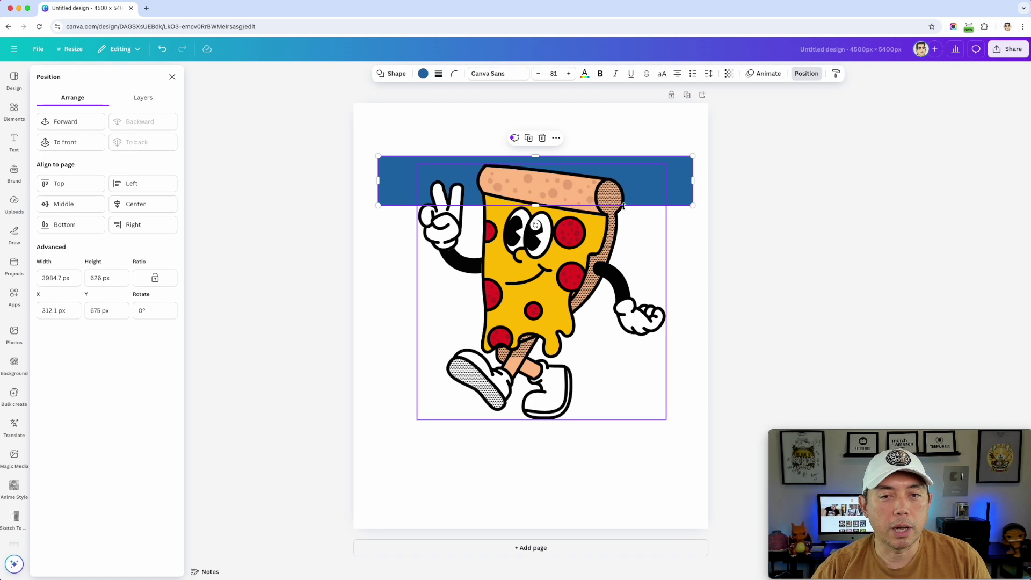
- Duplicate the blue bar four times down the page to form a stack of five stripes behind the pizza character
left_click(679, 186)
left_click_drag(680, 186, 684, 242)
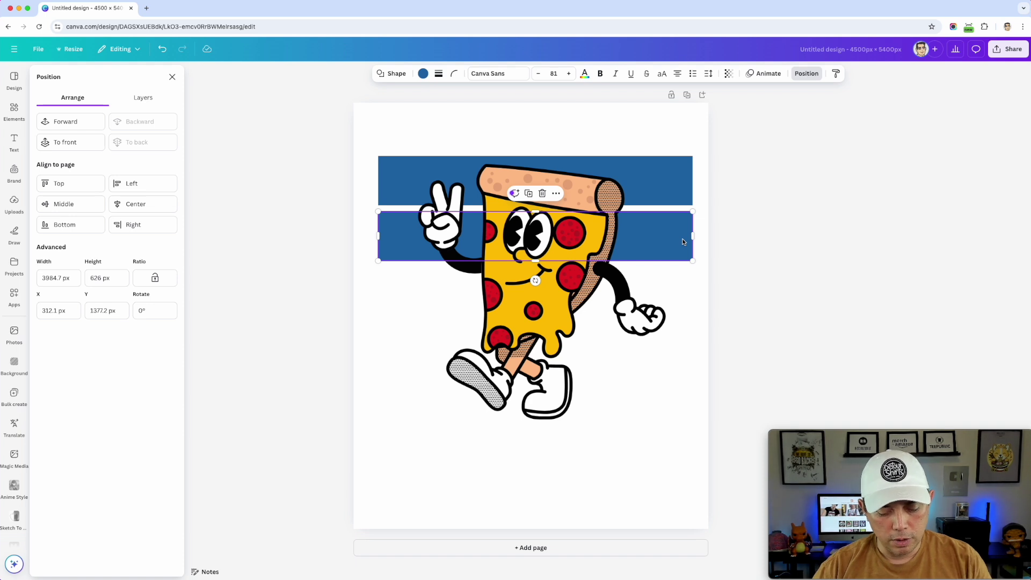
key("ctrl+v")
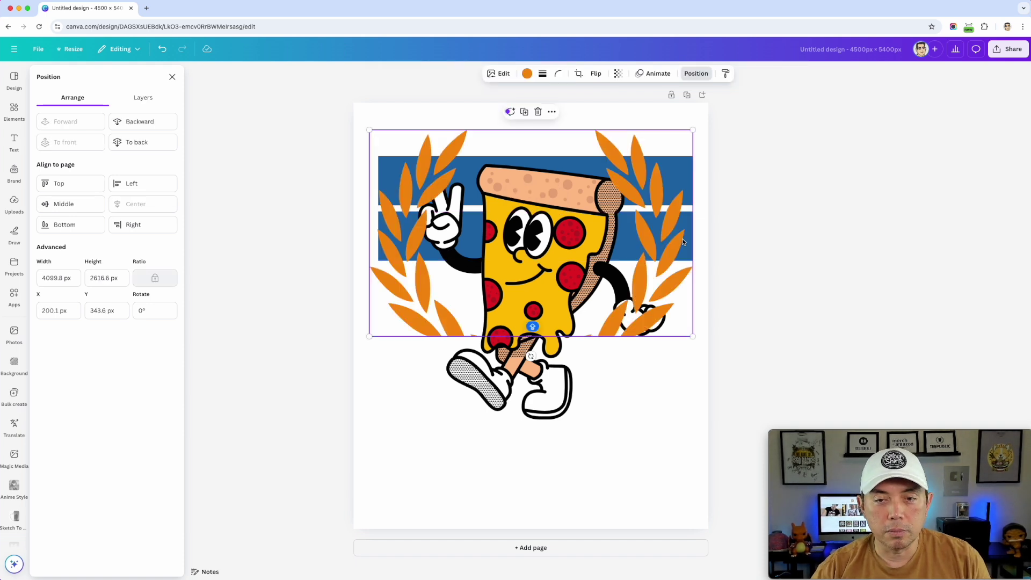
key("ctrl+z")
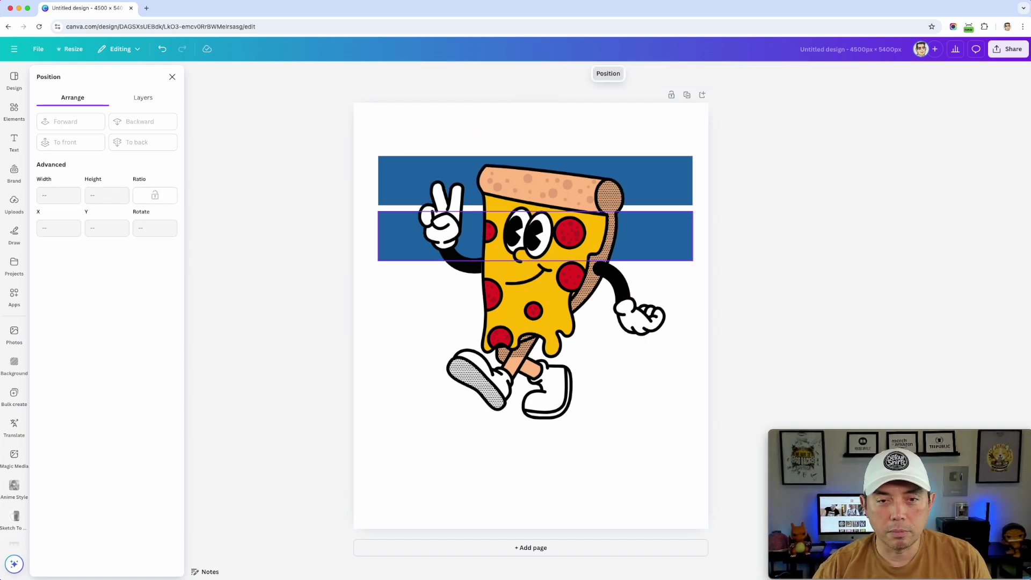
left_click(676, 235)
left_click(677, 232)
left_click_drag(678, 234, 675, 403)
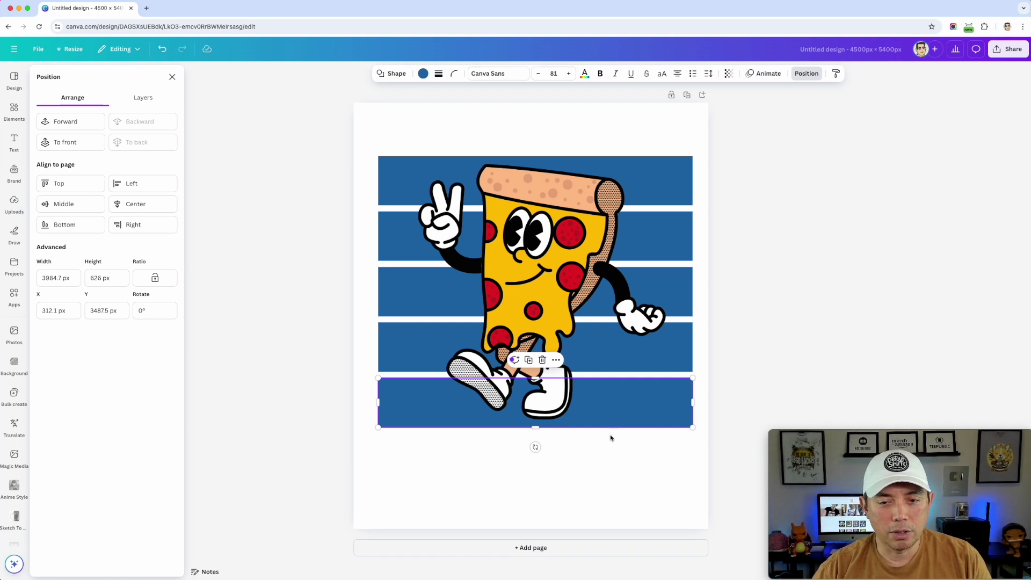
- Shrink the stack of five stripes to about 568 px height per stripe and space the stripes evenly vertically
left_click(692, 355, "shift")
left_click(685, 290, "shift")
left_click(681, 237, "shift")
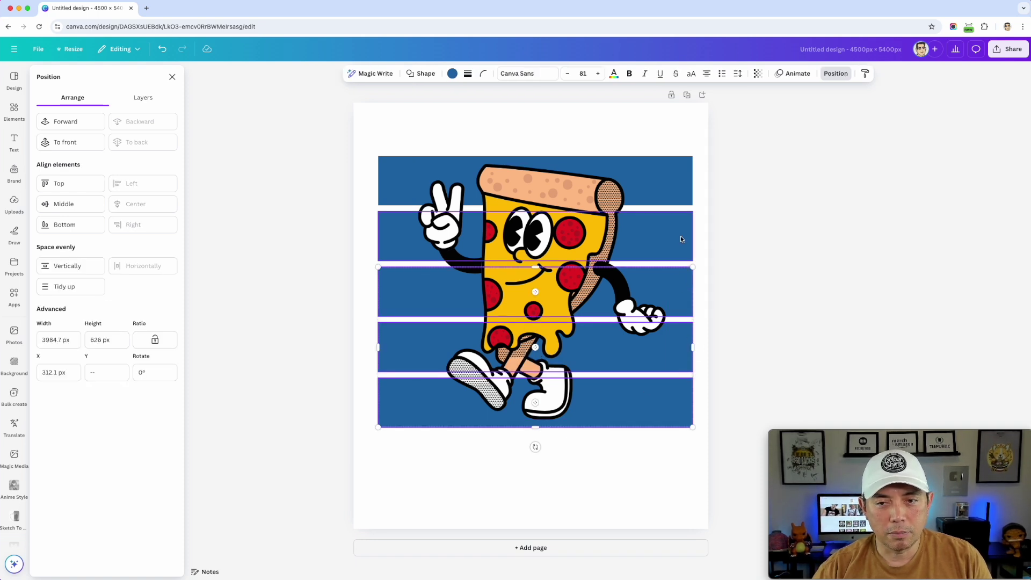
left_click(676, 201, "shift")
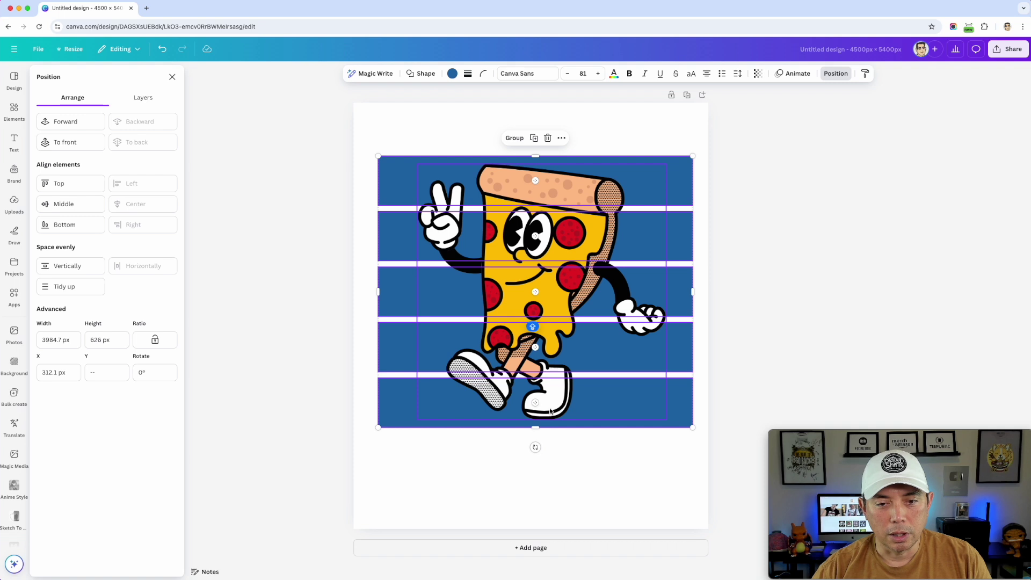
left_click_drag(542, 429, 542, 415)
left_click_drag(535, 156, 537, 169)
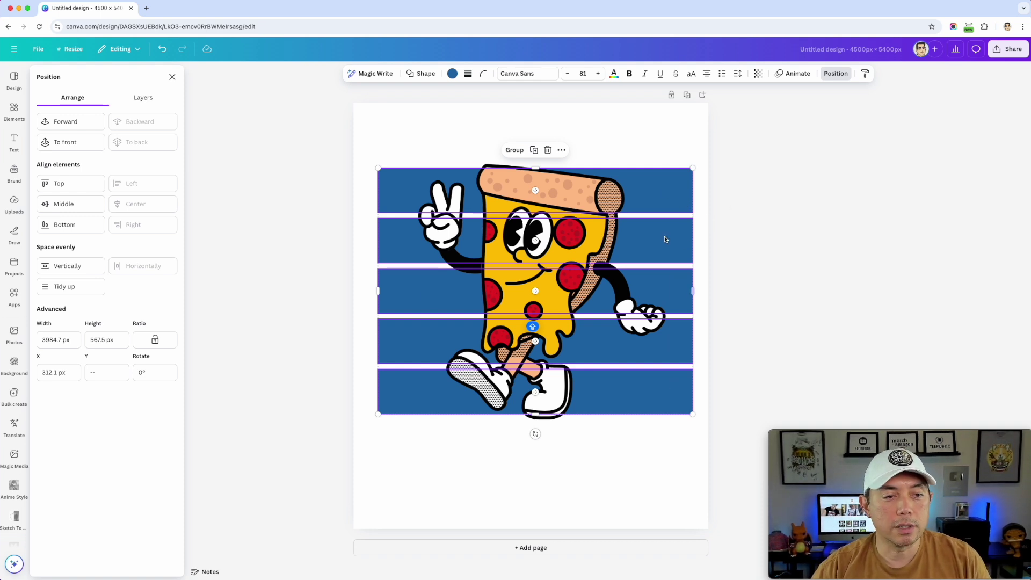
left_click(59, 270)
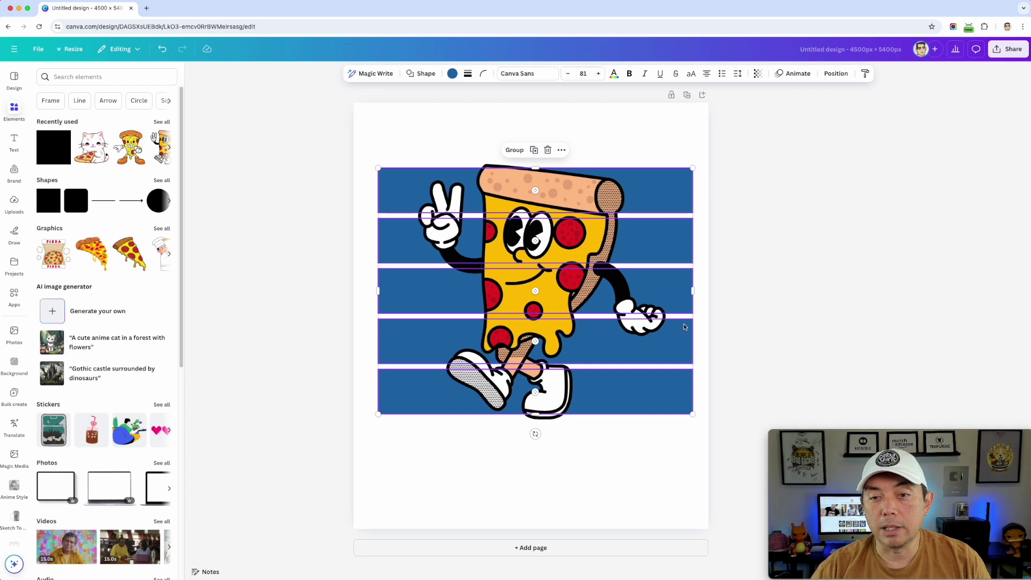
- Move the top stripe up away from the second, and shift the fourth stripe up close beneath the third
left_click(775, 320)
left_click(676, 194)
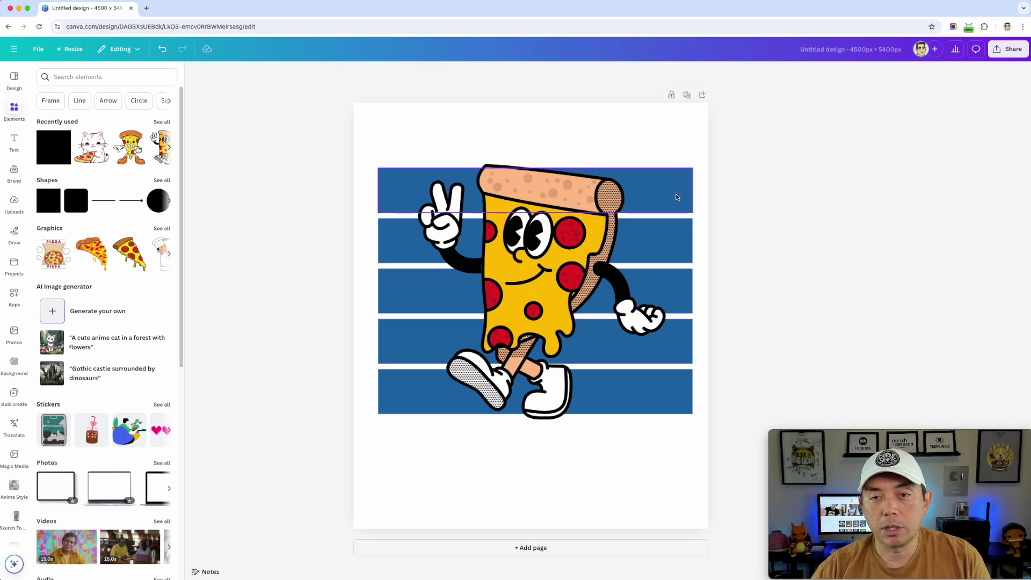
left_click_drag(676, 195, 675, 183)
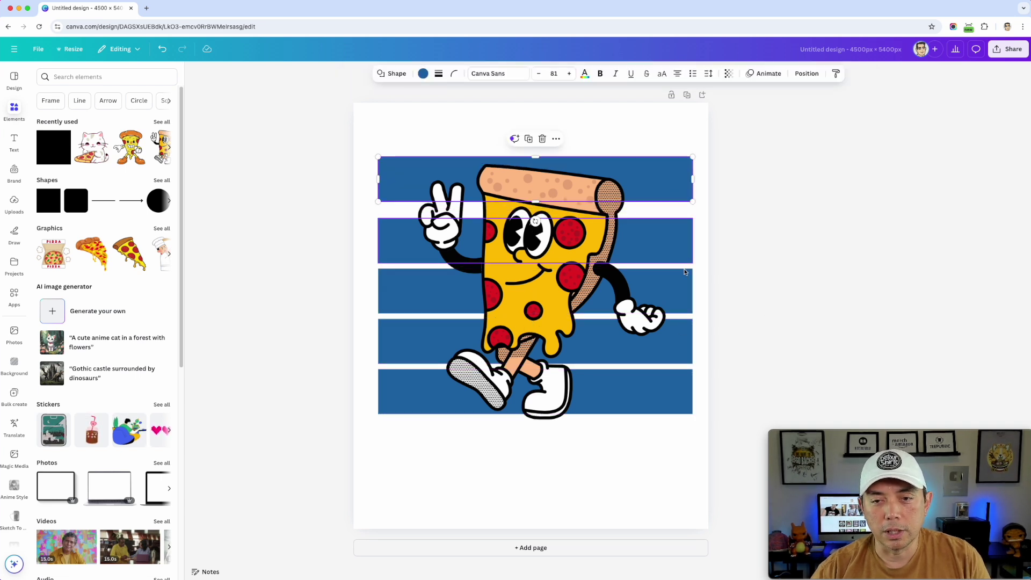
left_click_drag(671, 355, 664, 384)
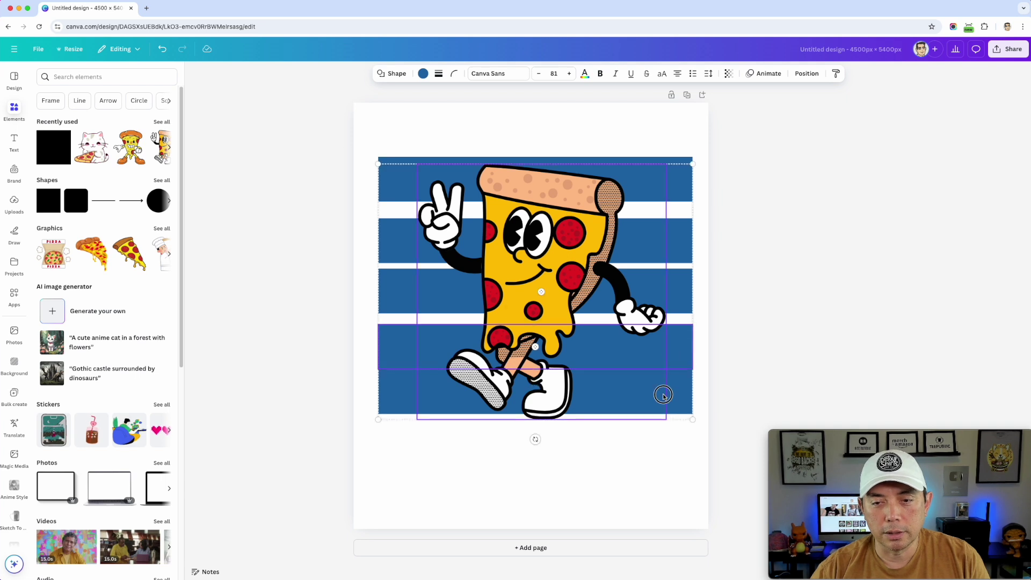
key("ctrl+a")
left_click(723, 304)
left_click(685, 331)
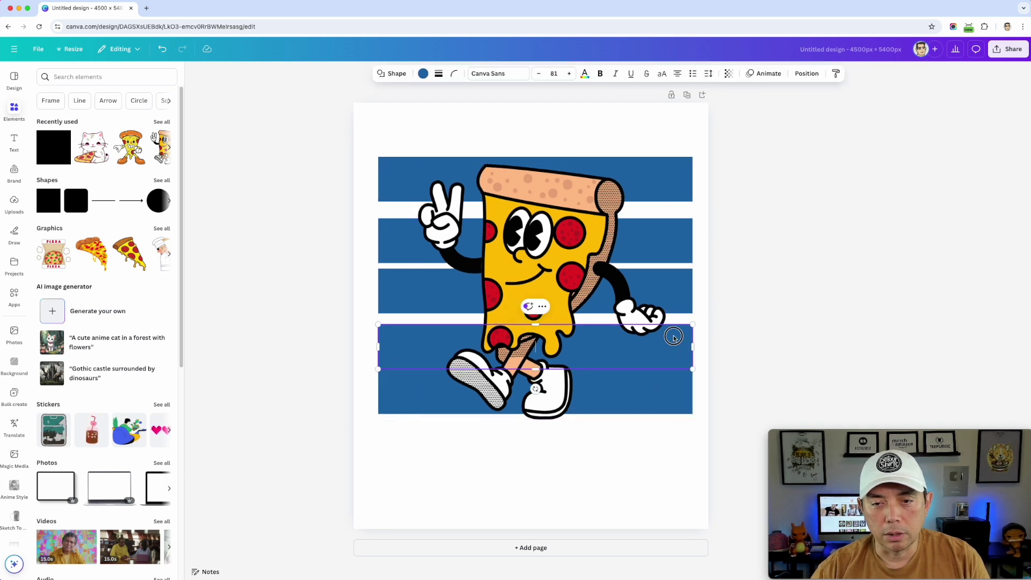
left_click_drag(688, 331, 686, 322)
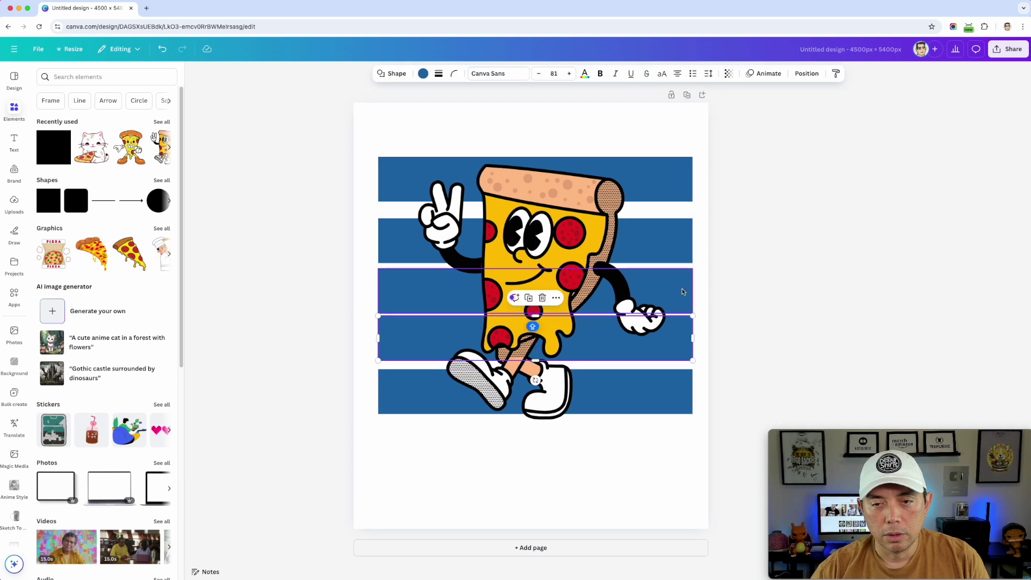
left_click(672, 175)
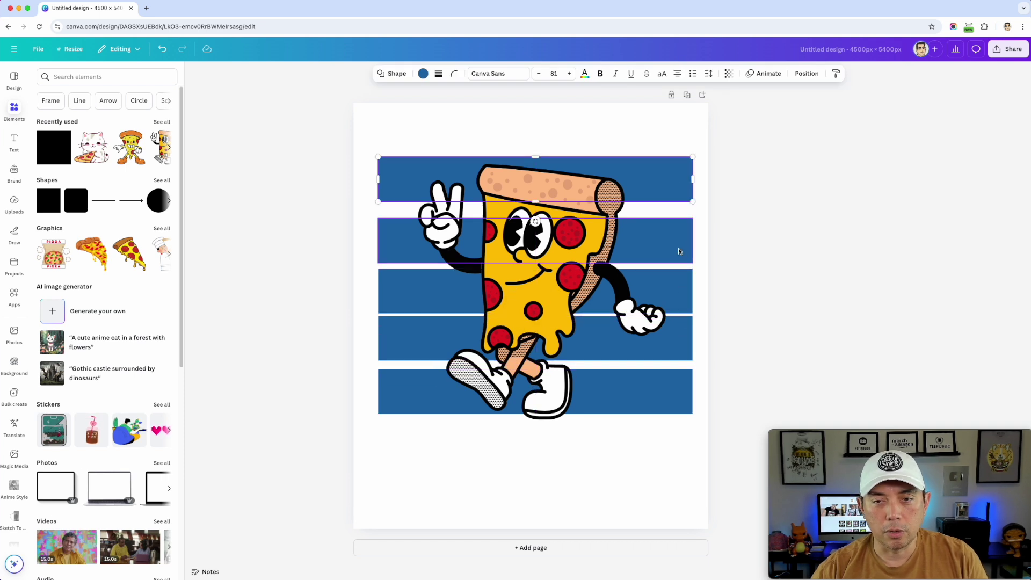
left_click(679, 249, "shift")
left_click(685, 294, "shift")
left_click(687, 338, "shift")
left_click(688, 391, "shift")
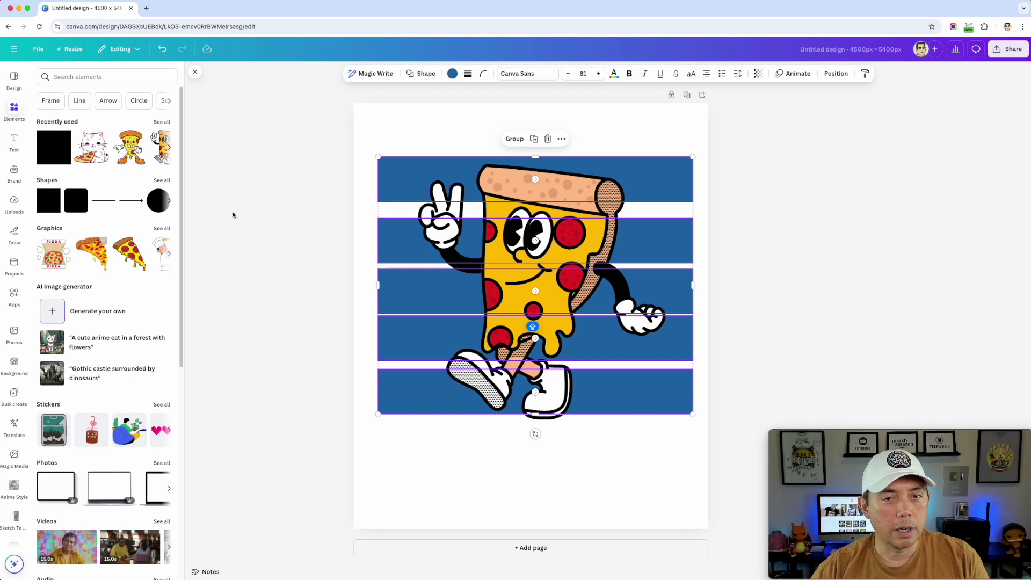
left_click(769, 151)
- Select all five blue stripes together and view their alignment and even-spacing options
left_click(673, 175)
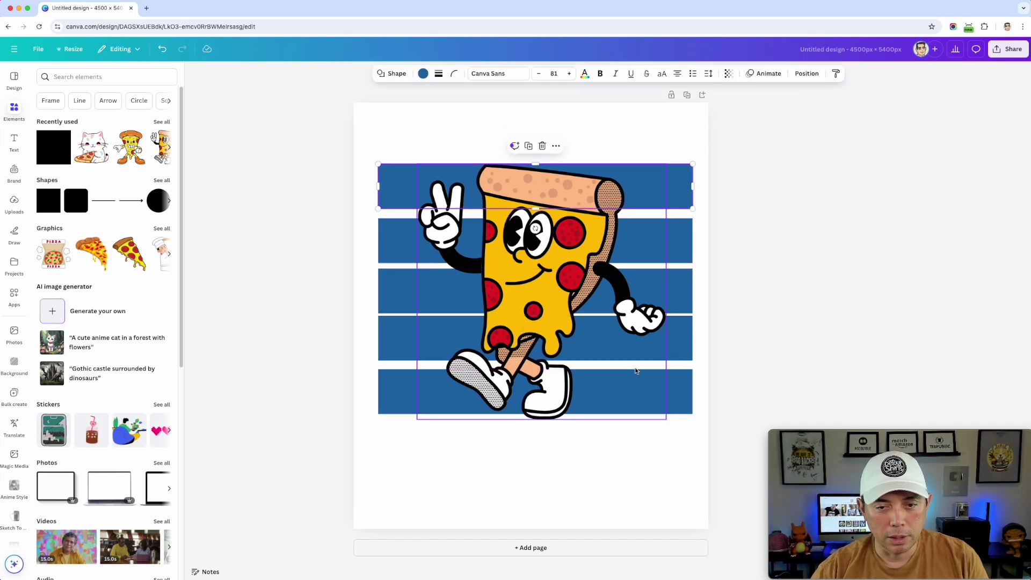
left_click(684, 250, "shift")
left_click(687, 291, "shift")
left_click(685, 340, "shift")
left_click(685, 385, "shift")
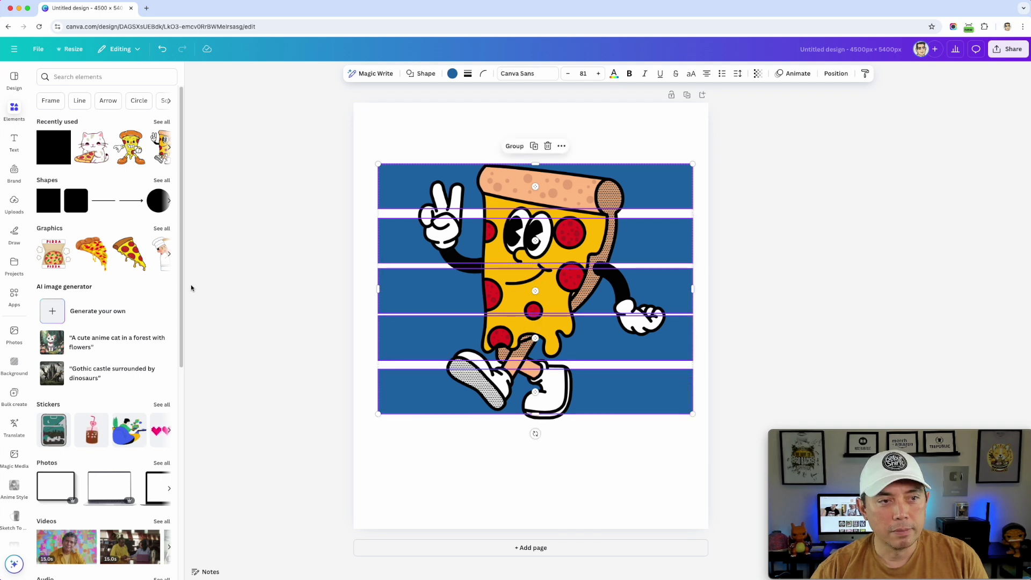
left_click(836, 73)
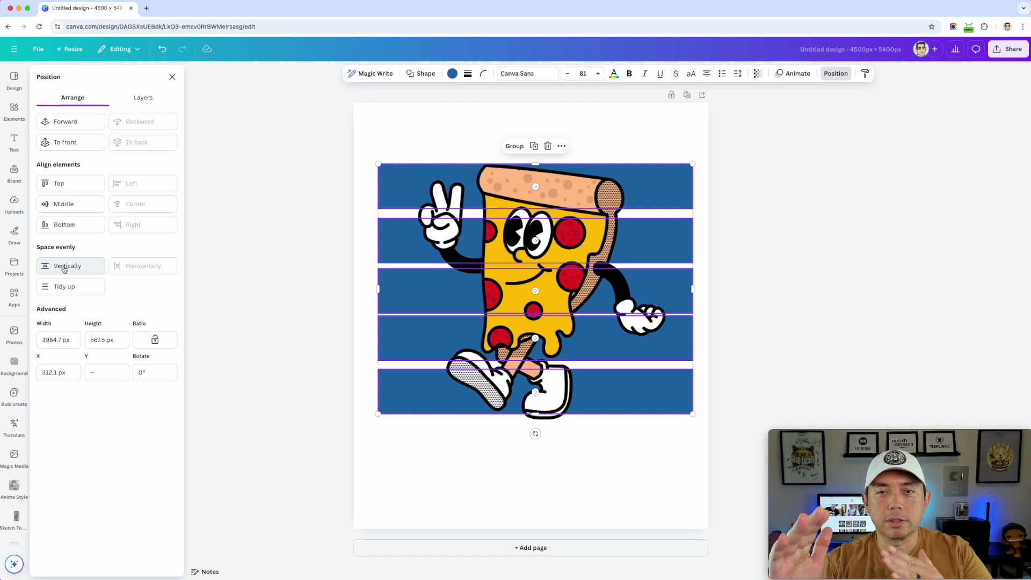
left_click(715, 270)
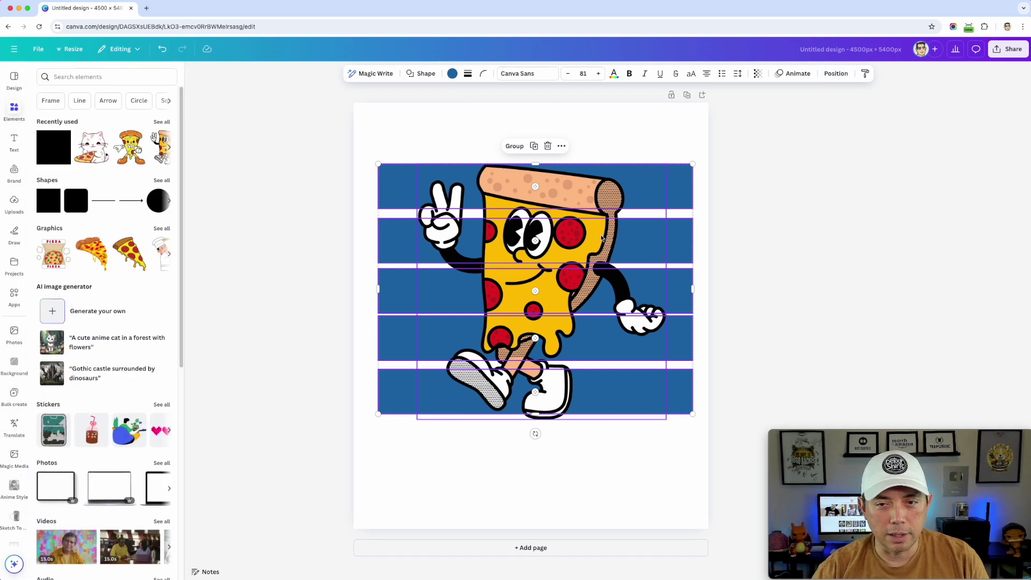
left_click(794, 240)
- Shift the second stripe slightly to the left and the fourth stripe slightly to the right
left_click(382, 236)
left_click_drag(382, 237, 378, 237)
left_click(683, 318)
left_click_drag(682, 318, 688, 319)
left_click(751, 251)
left_click(683, 202)
left_click(680, 242, "shift")
left_click(681, 290, "shift")
left_click(681, 327, "shift")
left_click(656, 392, "shift")
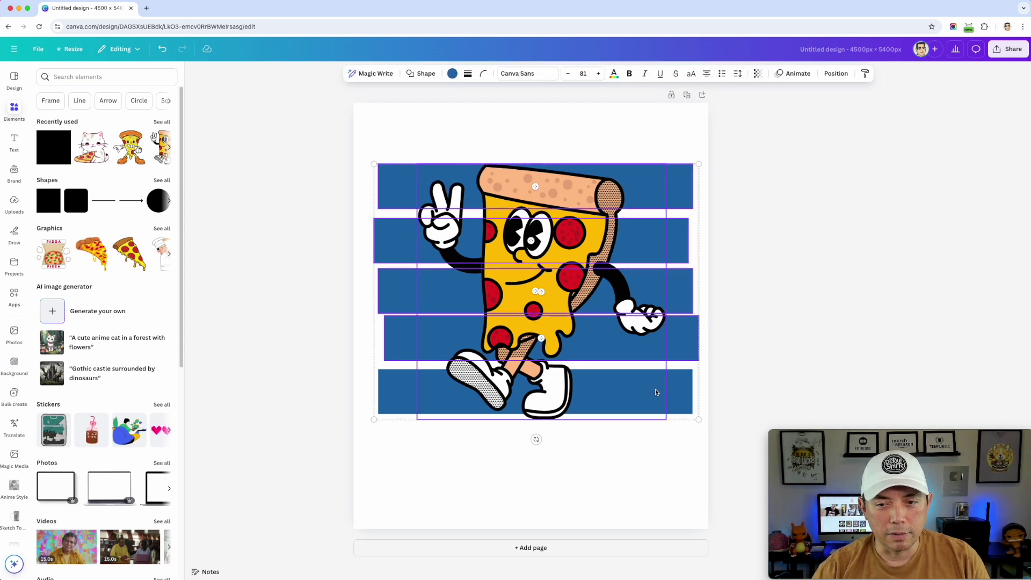
left_click(707, 376)
- Select only the five stripes and tidy them up so they line up and are evenly spaced
left_click(687, 392)
left_click(692, 330, "shift")
left_click(688, 296, "shift")
left_click(681, 242, "shift")
left_click(688, 188, "shift")
left_click(836, 73)
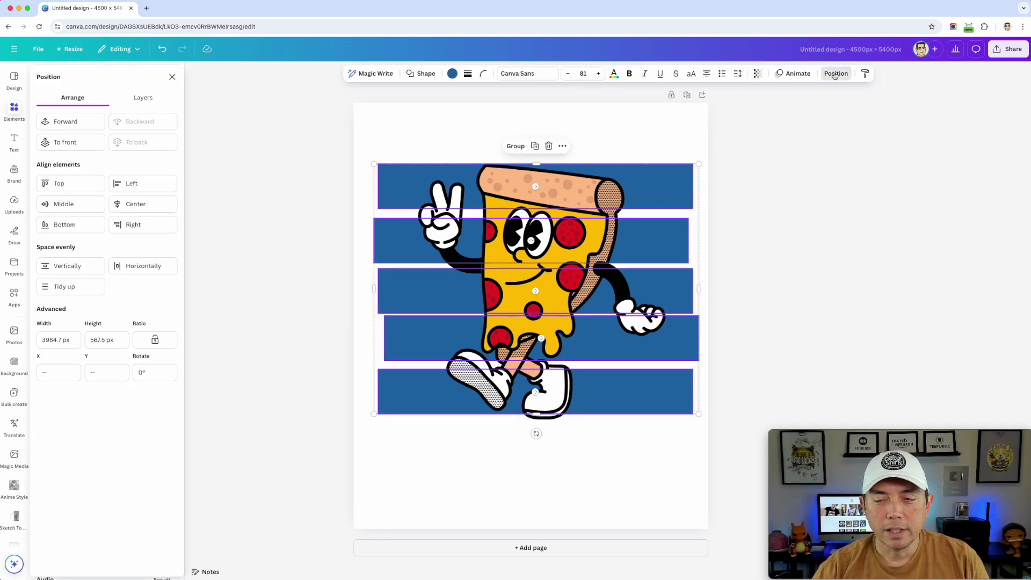
left_click(60, 287)
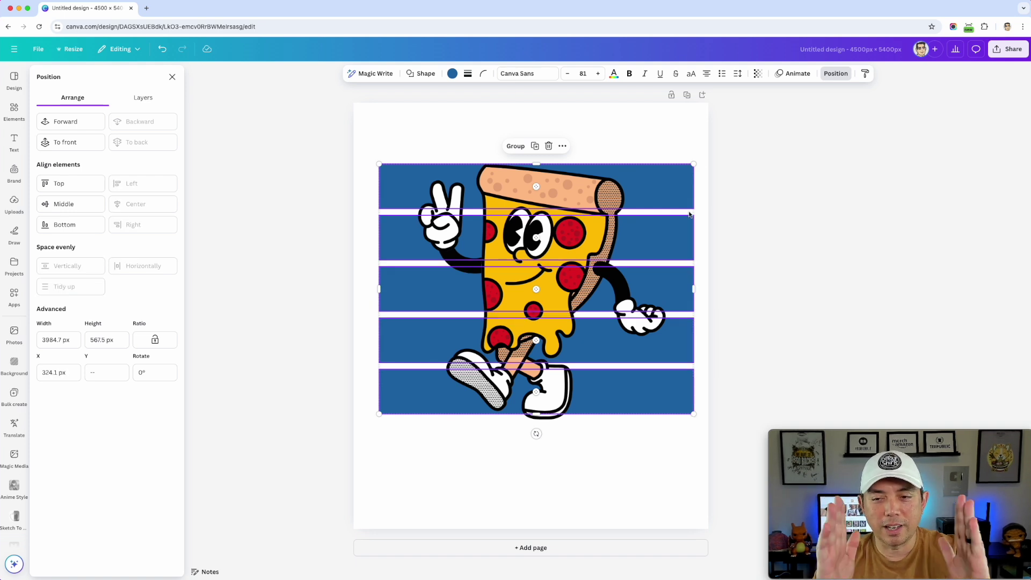
left_click(788, 202)
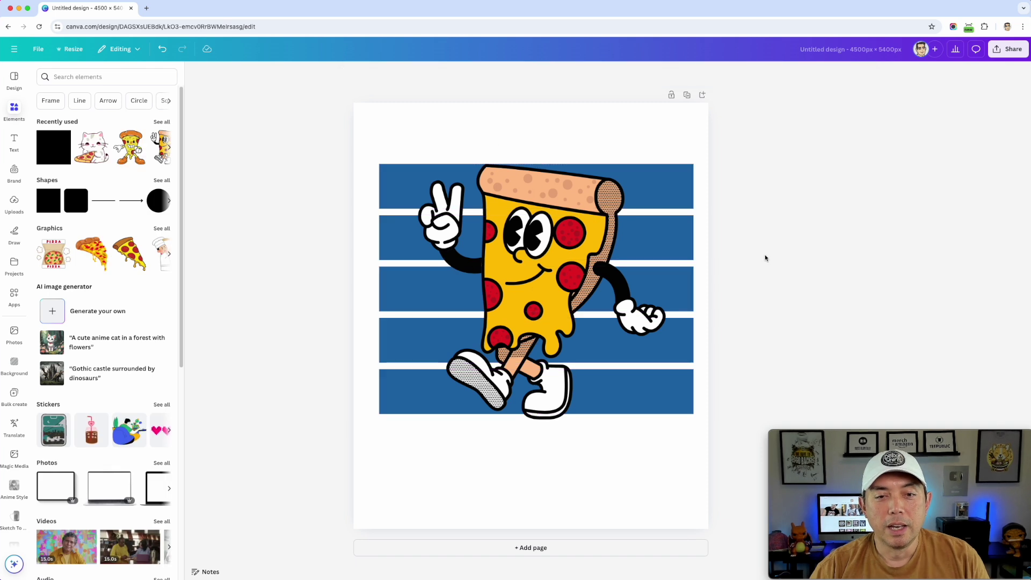
- Recolor the top stripe with the light peach sampled from the pizza's crust
left_click(684, 192)
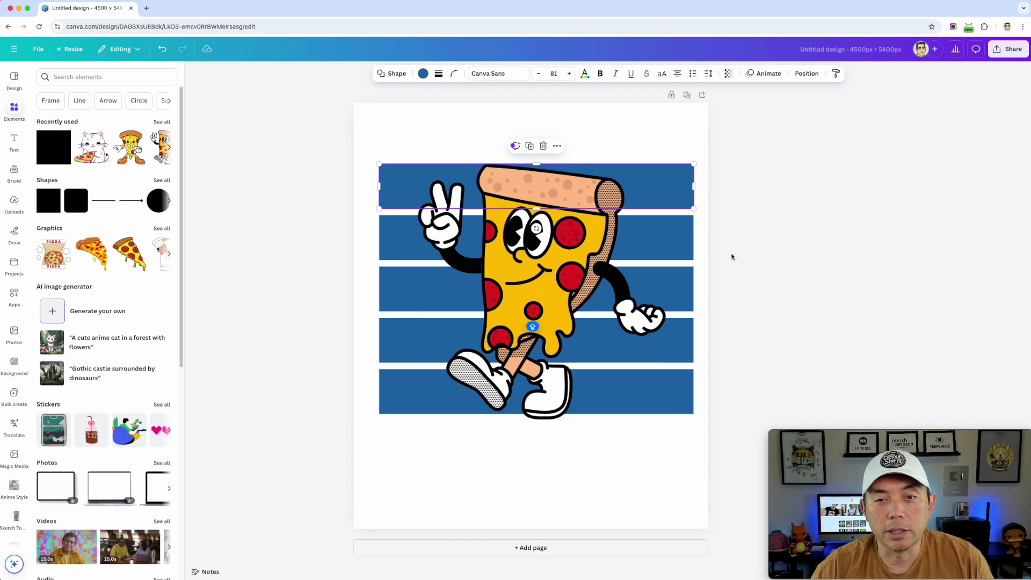
left_click(419, 76)
left_click(47, 142)
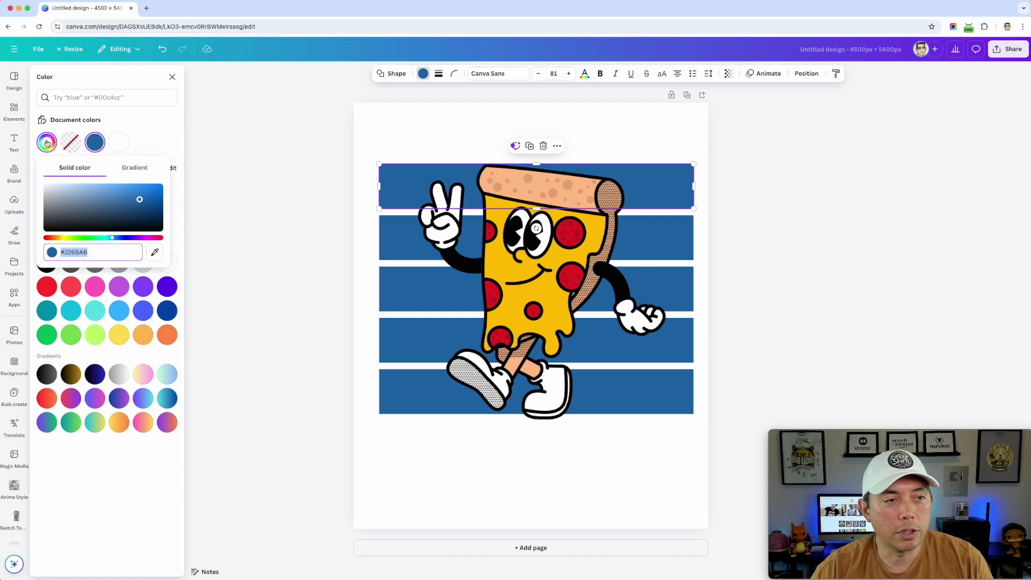
left_click(154, 252)
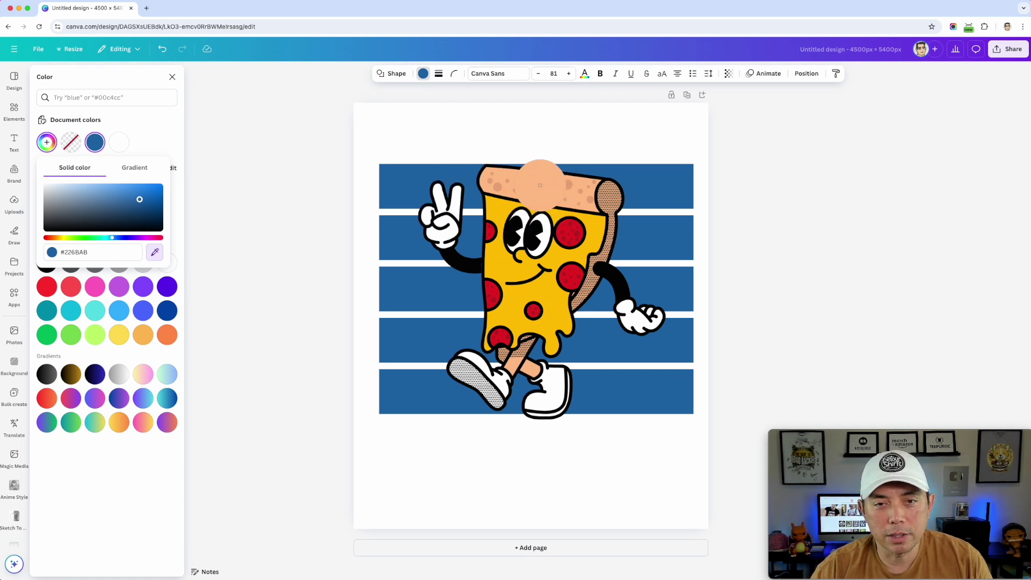
left_click(540, 183)
- Recolor the second stripe with the darker tan sampled from a spot on the pizza's crust
left_click(679, 231)
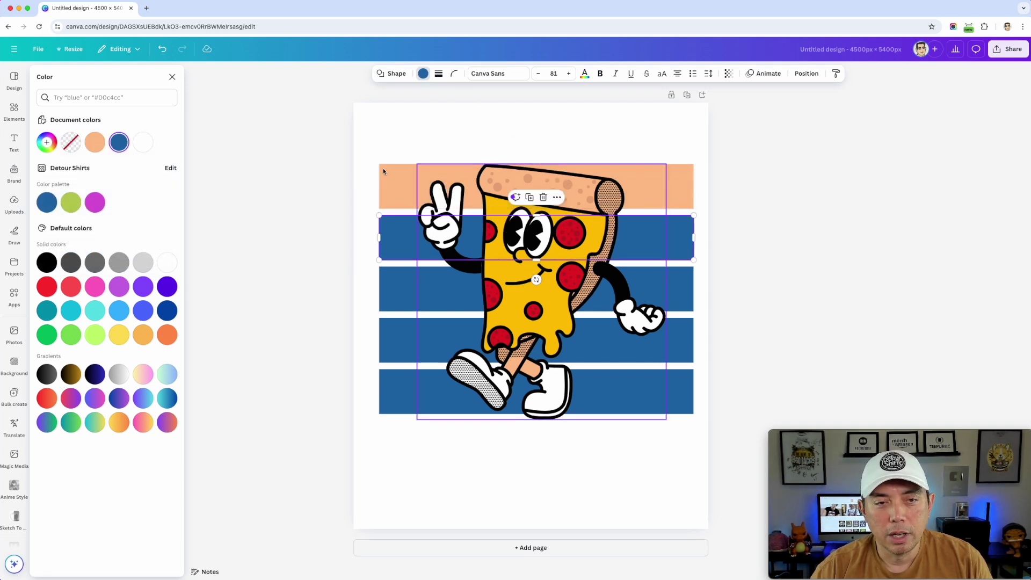
left_click(47, 143)
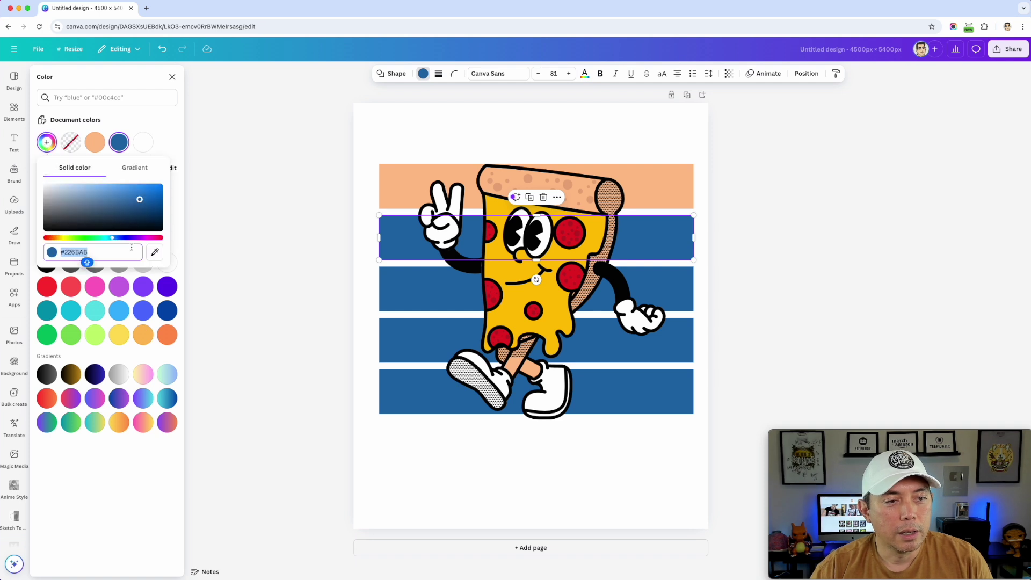
left_click(155, 253)
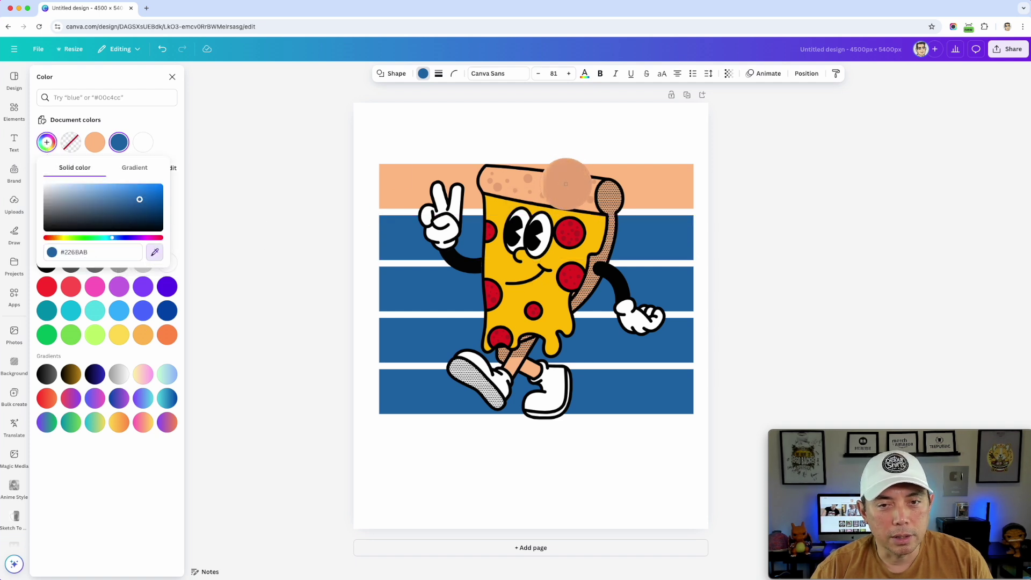
left_click(567, 185)
- Recolor the third stripe with the yellow sampled from the pizza's cheese
left_click(681, 288)
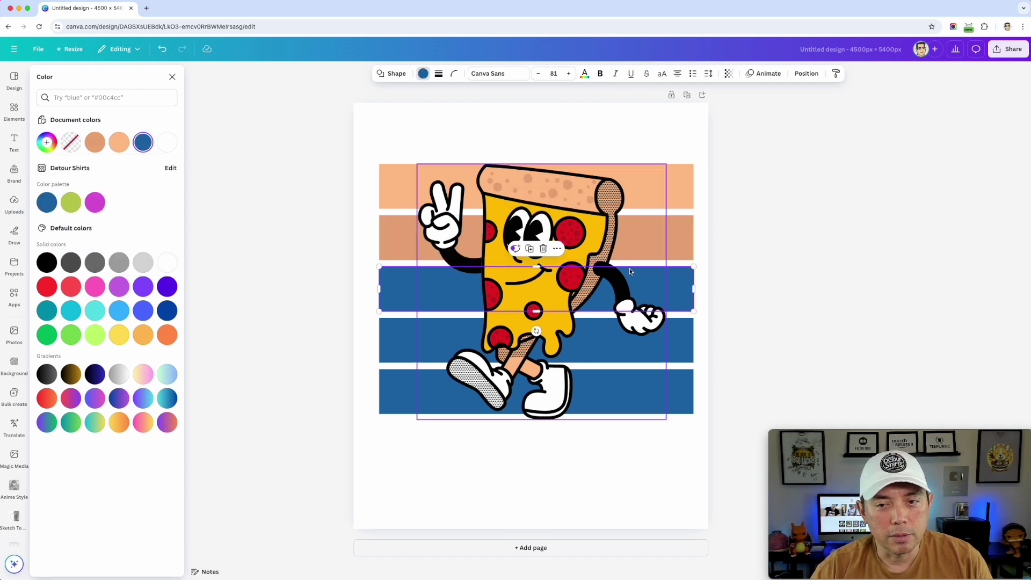
left_click(47, 143)
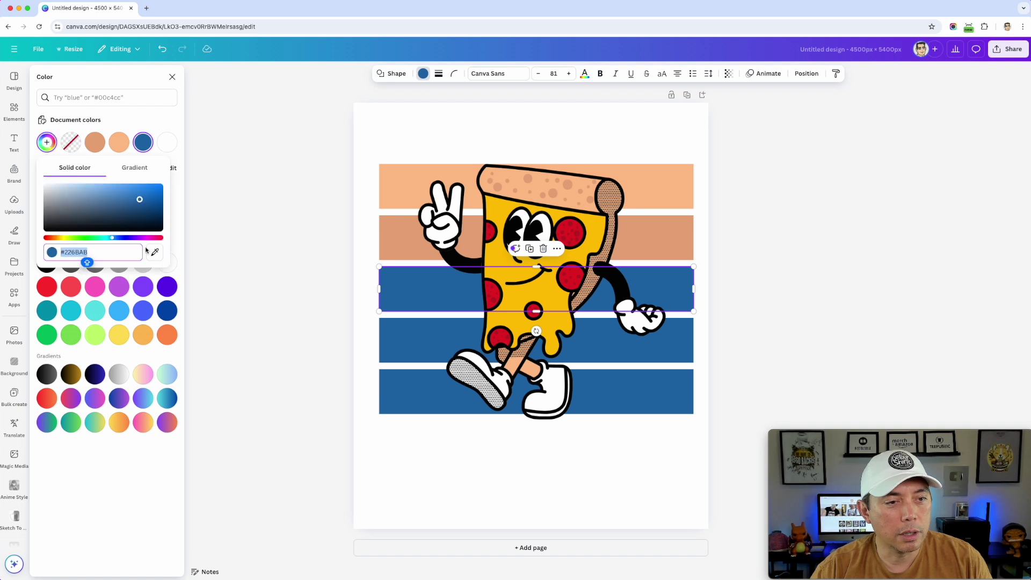
left_click(154, 253)
left_click(518, 297)
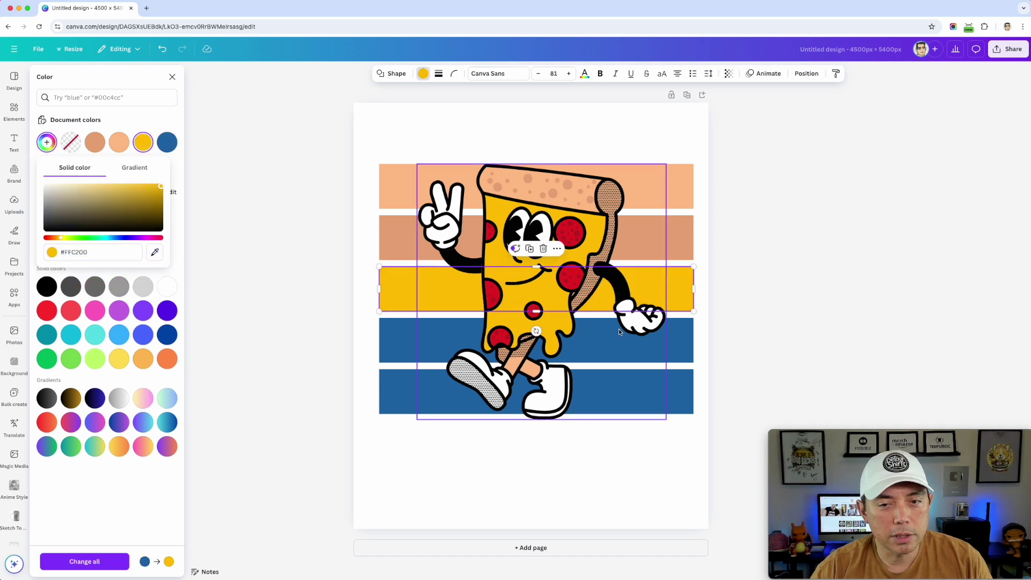
- Recolor the fourth stripe with the bright red sampled from a pepperoni slice
left_click(681, 343)
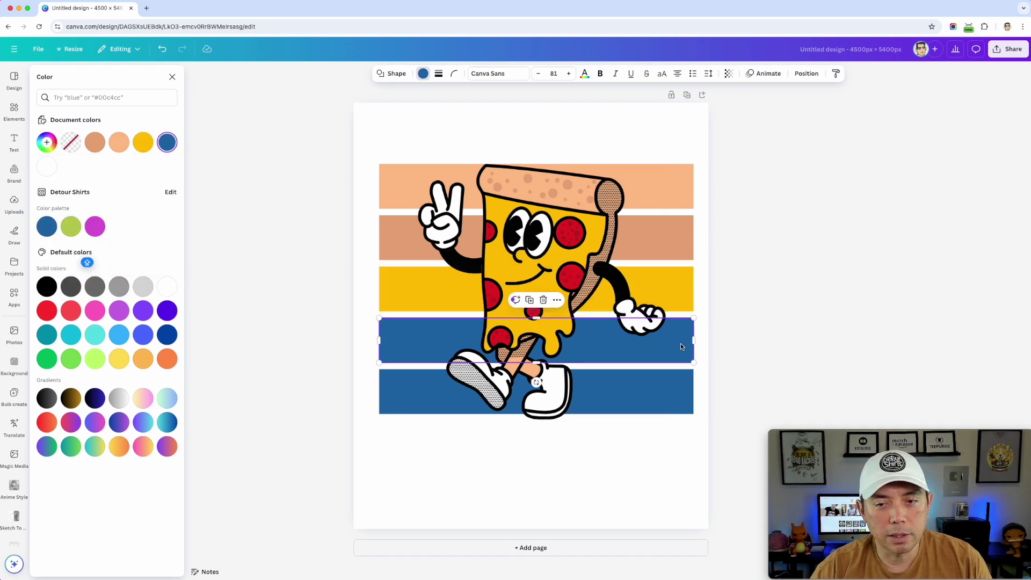
left_click(47, 143)
left_click(154, 253)
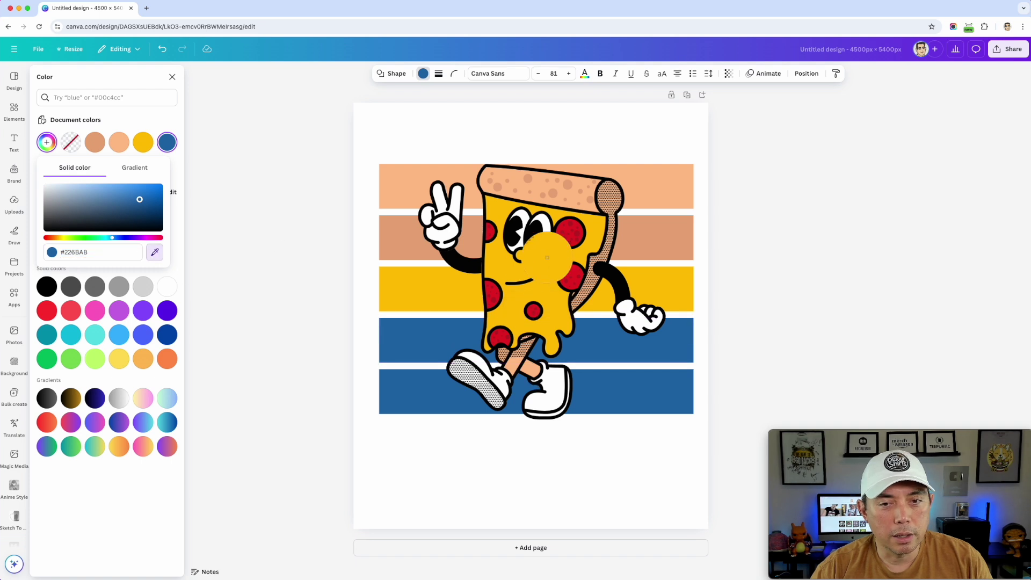
left_click(563, 225)
- Recolor the bottom stripe with the dark red sampled from a pepperoni's spots, and deselect it
left_click(678, 383)
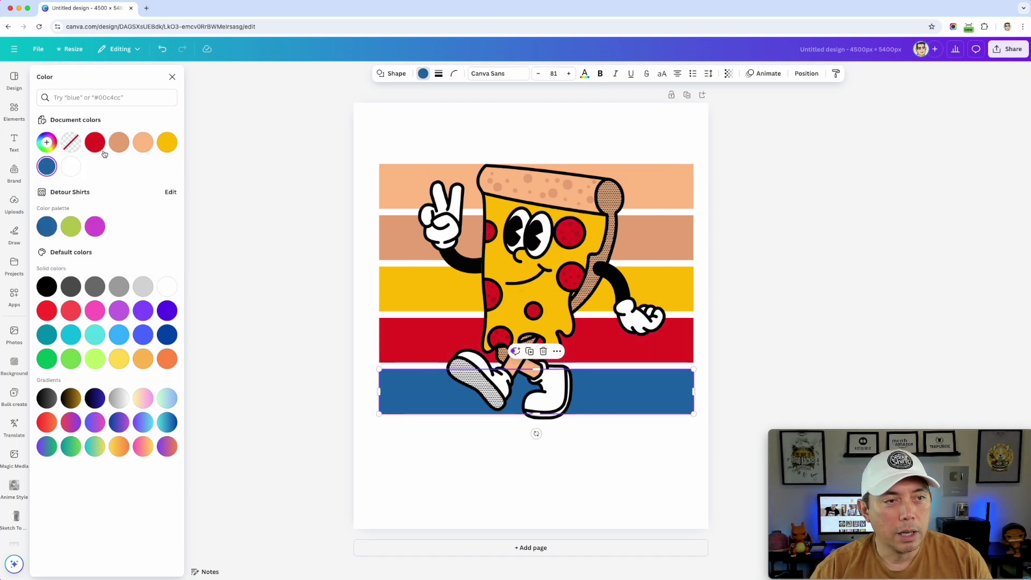
left_click(47, 143)
left_click(153, 253)
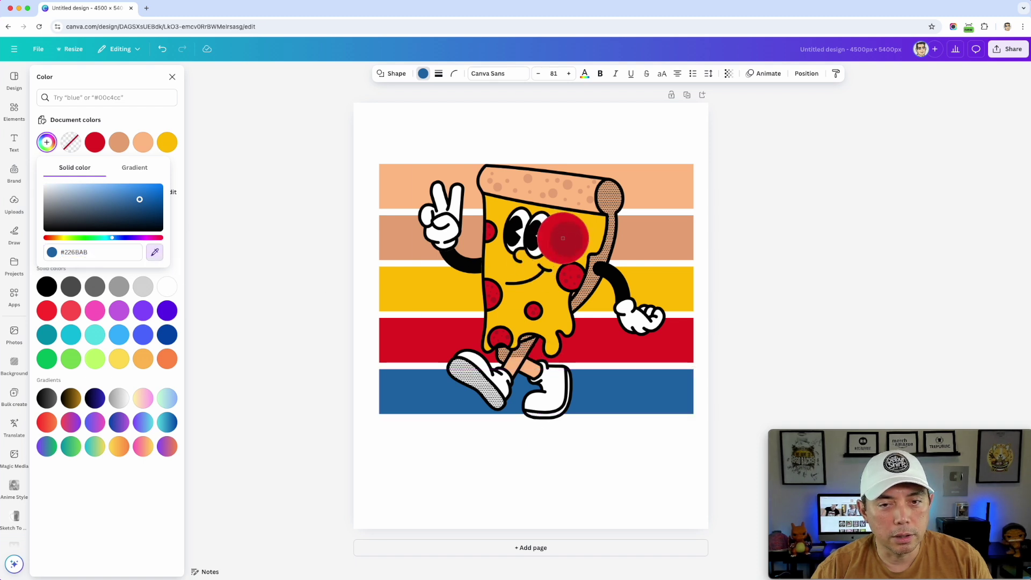
left_click(563, 234)
key("Escape")
left_click(845, 247)
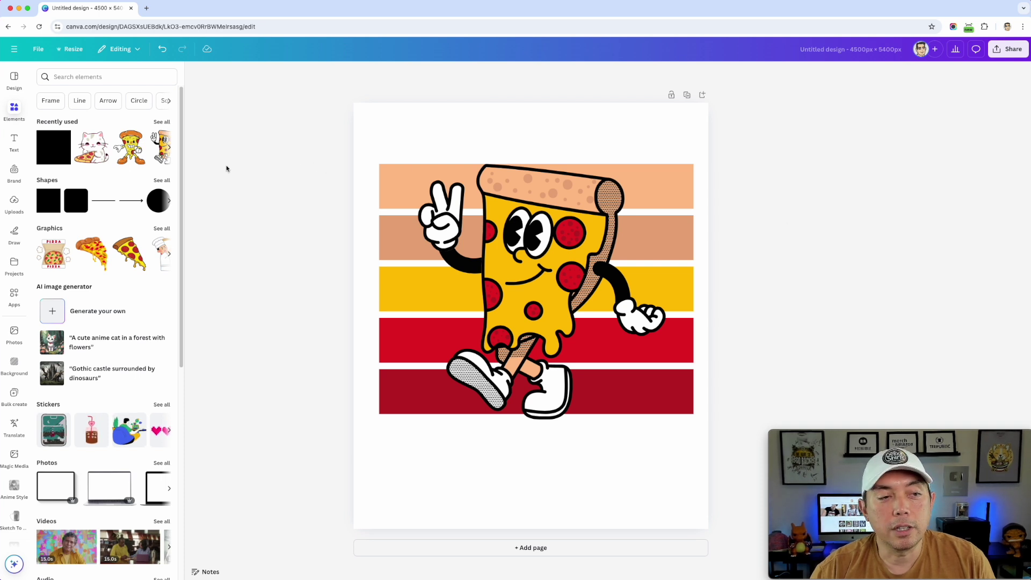
- Add a heading text and place it above the top stripe
left_click(14, 141)
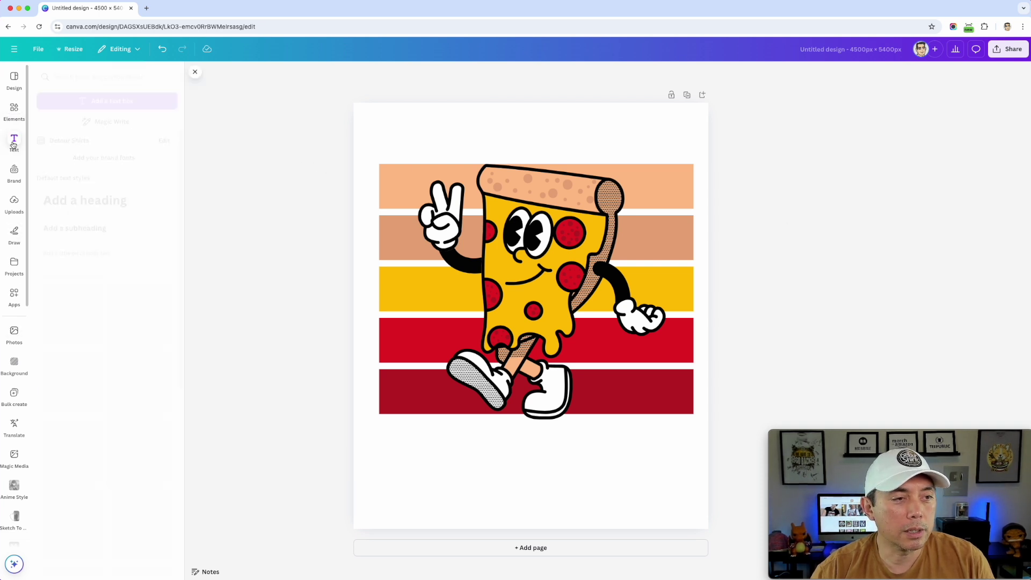
left_click(110, 201)
left_click(853, 292)
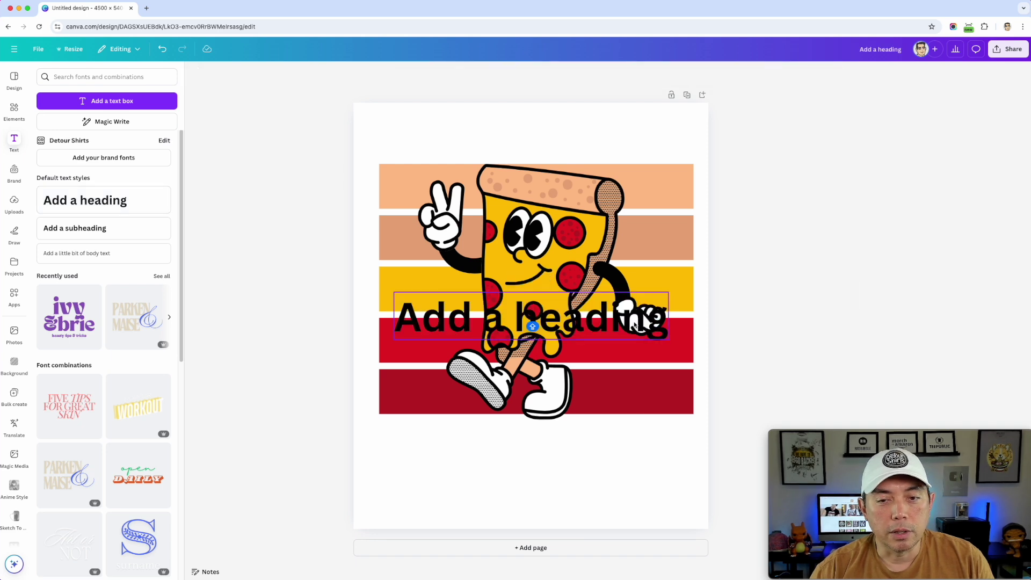
left_click_drag(635, 325, 629, 154)
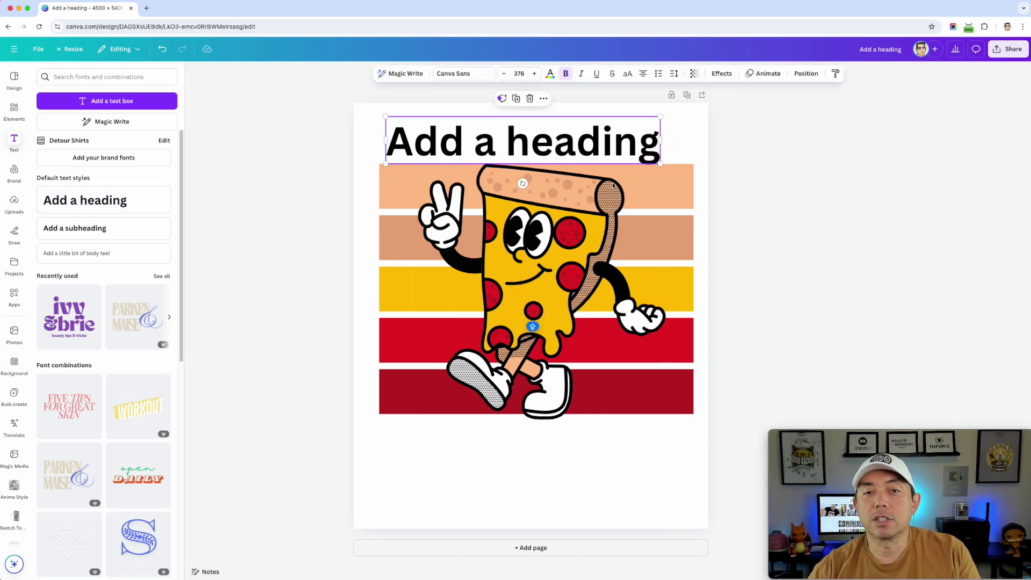
- Search the fonts for "VINTAGE" and set the heading in Bugaki
double_click(440, 136)
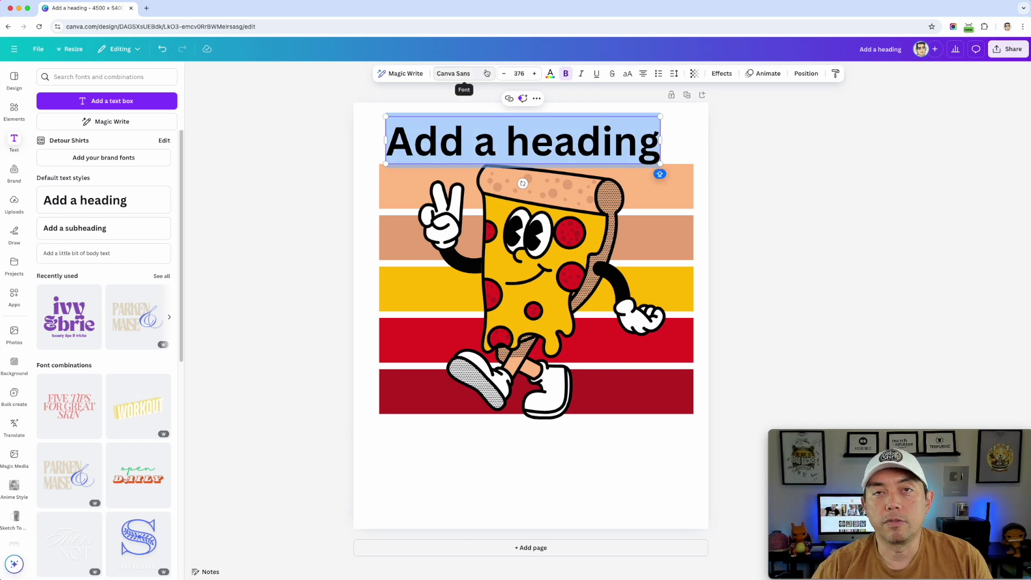
left_click(464, 75)
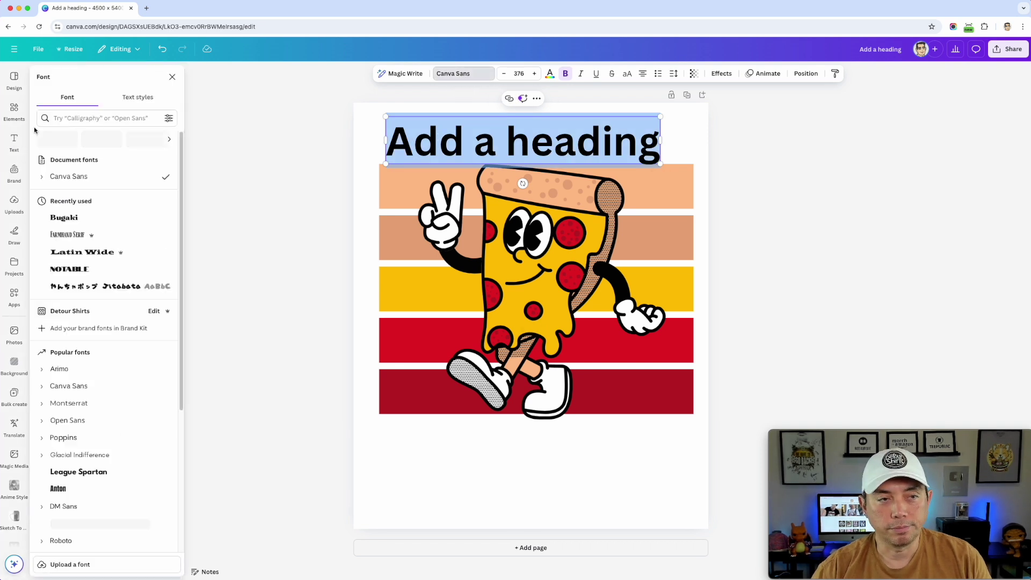
left_click(66, 117)
type("VINTAGE")
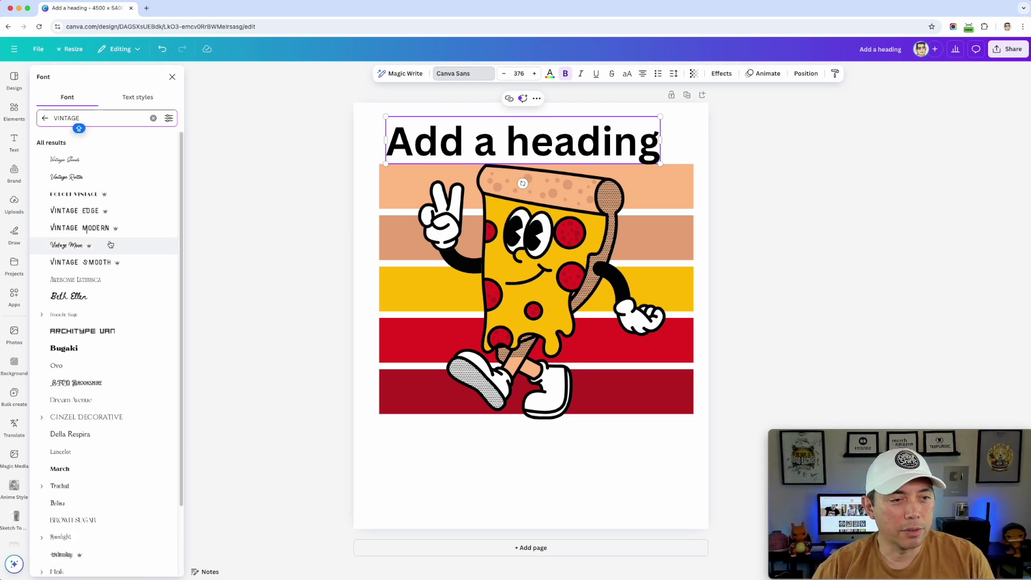
left_click(74, 349)
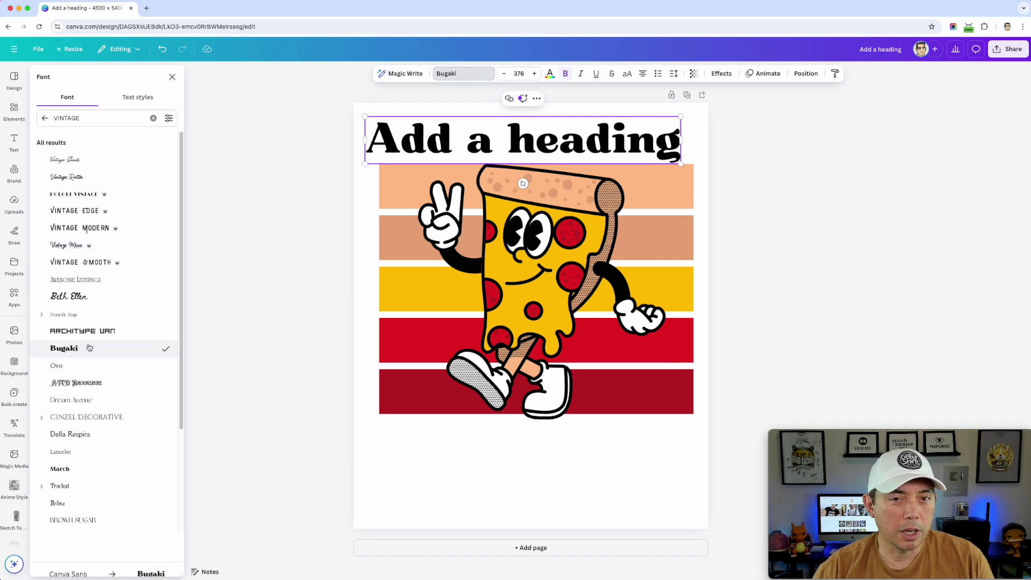
- Replace the heading text with "In Pizza" and switch it to uppercase
triple_click(613, 140)
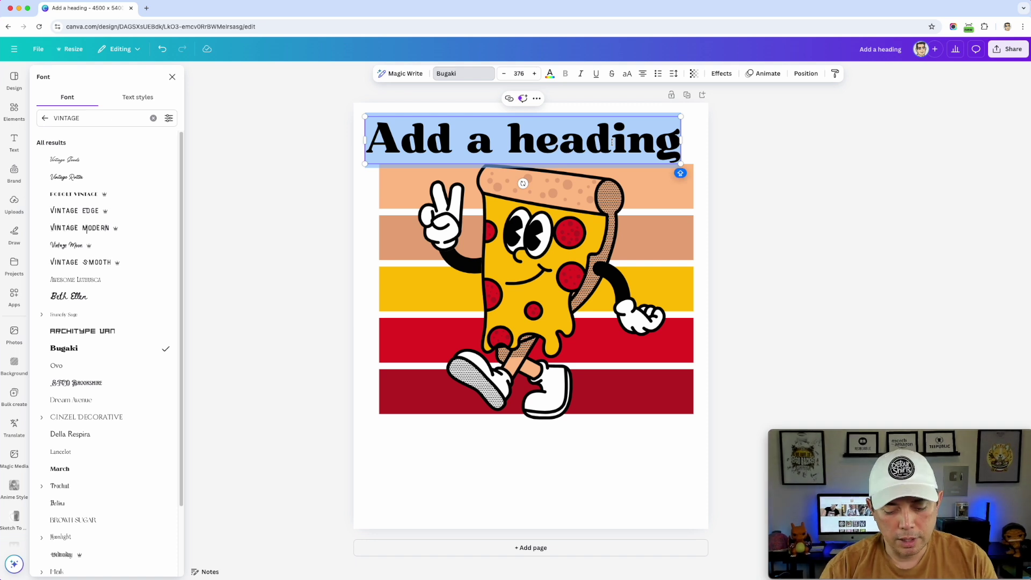
type("OM")
key("BackSpace")
key("BackSpace")
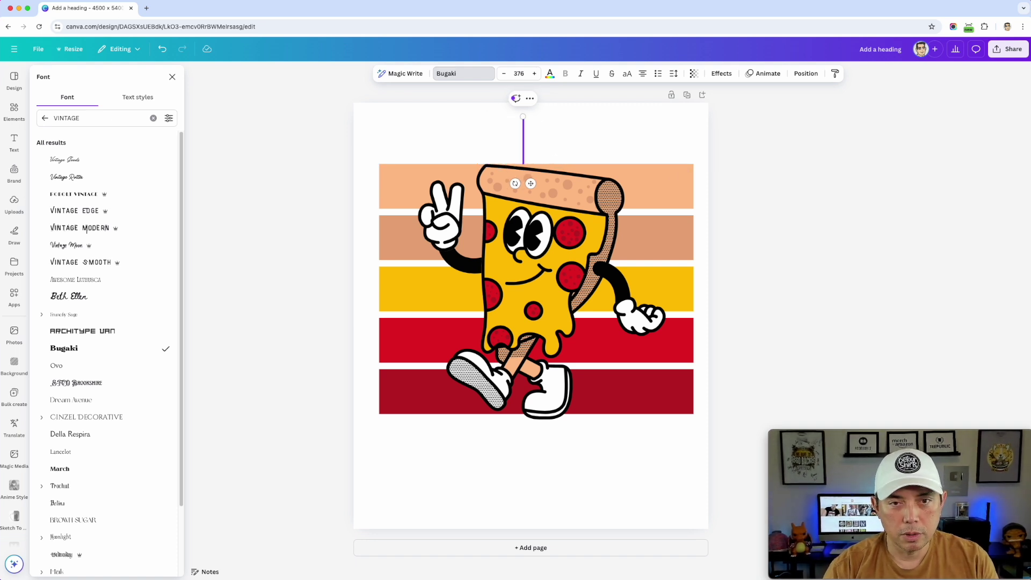
type("I")
key("BackSpace")
type("In")
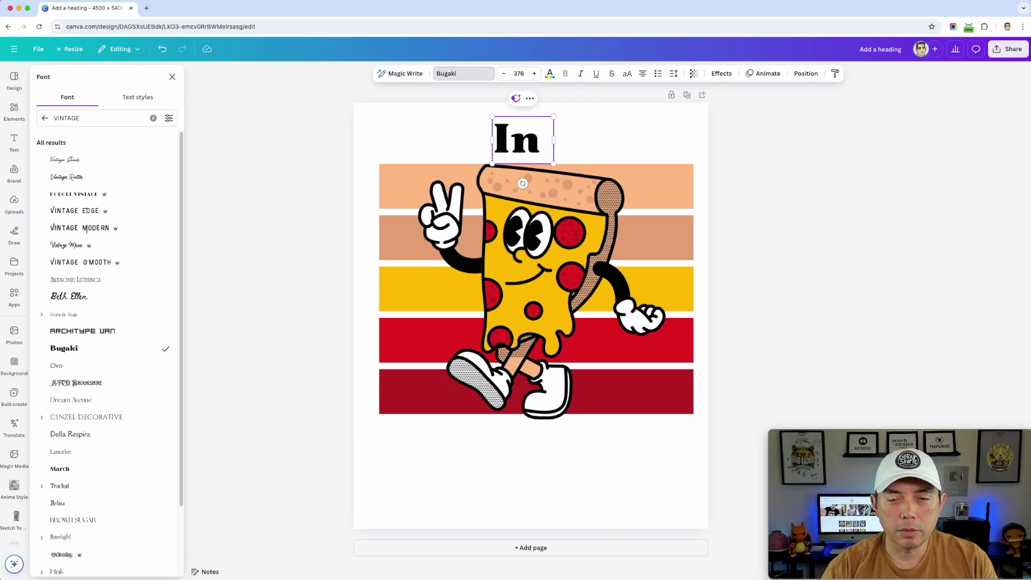
type(" Pizza")
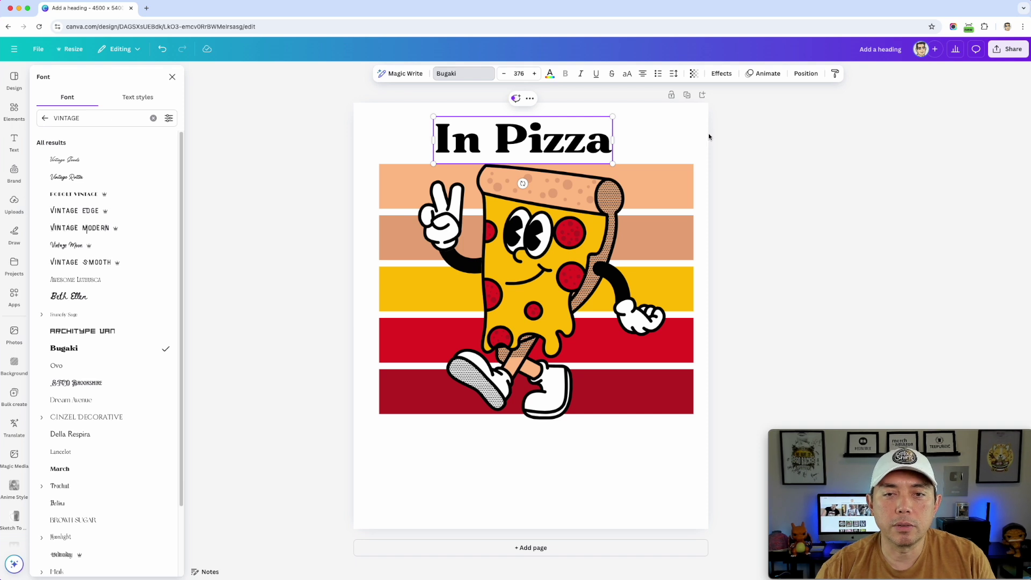
triple_click(531, 130)
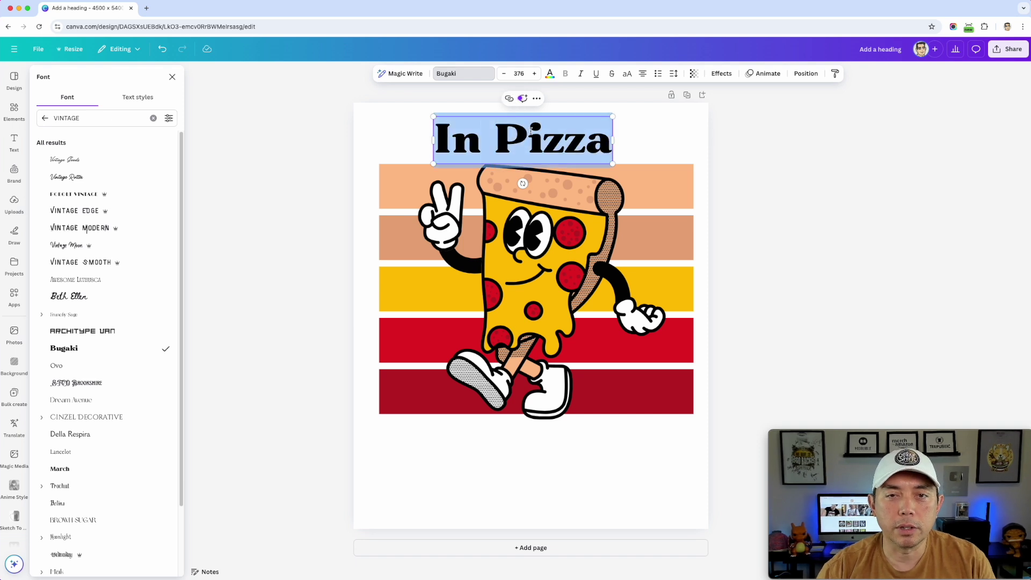
left_click(627, 74)
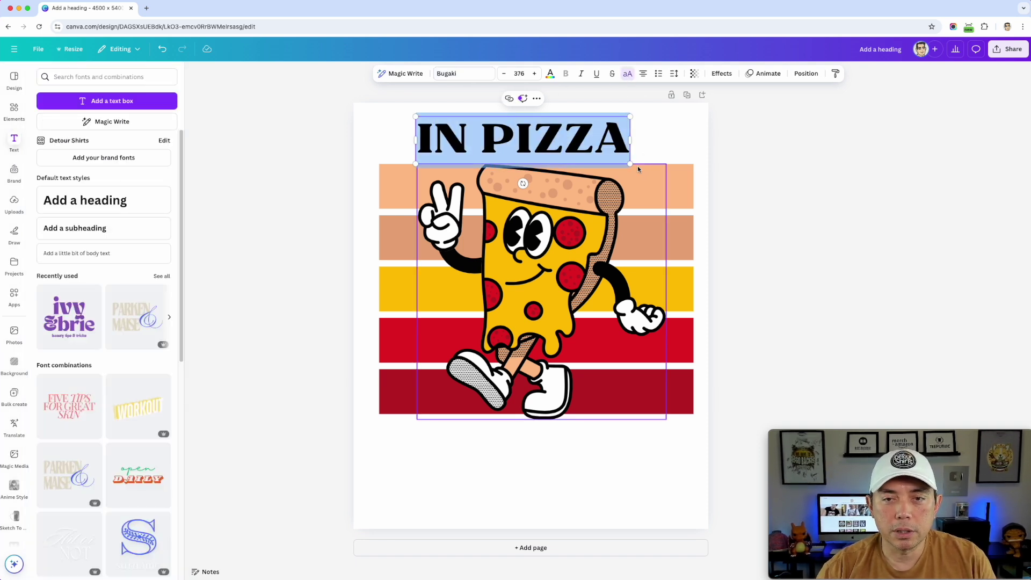
- Enlarge the "IN PIZZA" heading to size 559 so it spans the full width of the stripes
left_click_drag(630, 164, 697, 172)
left_click_drag(416, 178, 378, 186)
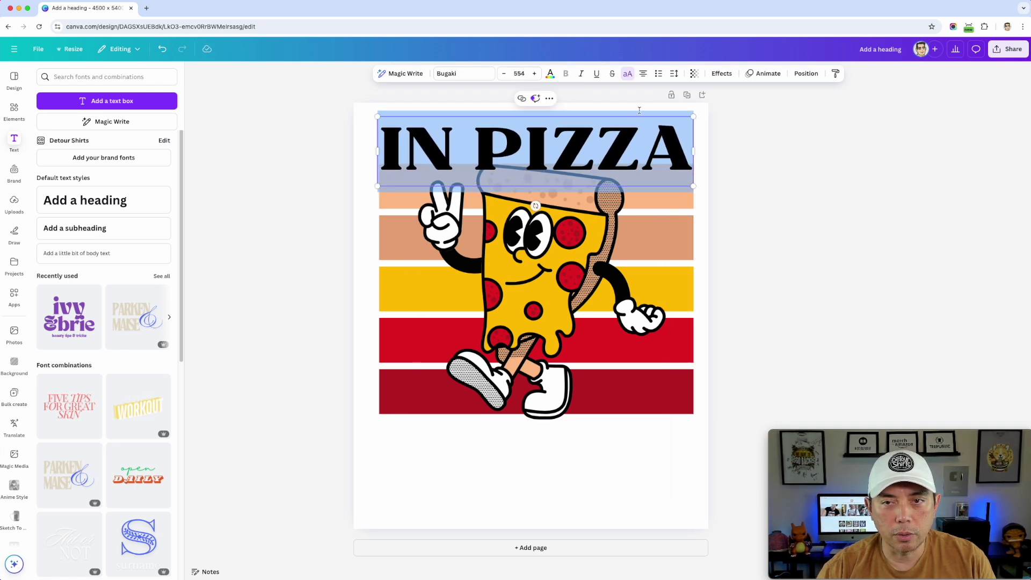
left_click_drag(692, 115, 696, 113)
left_click(743, 244)
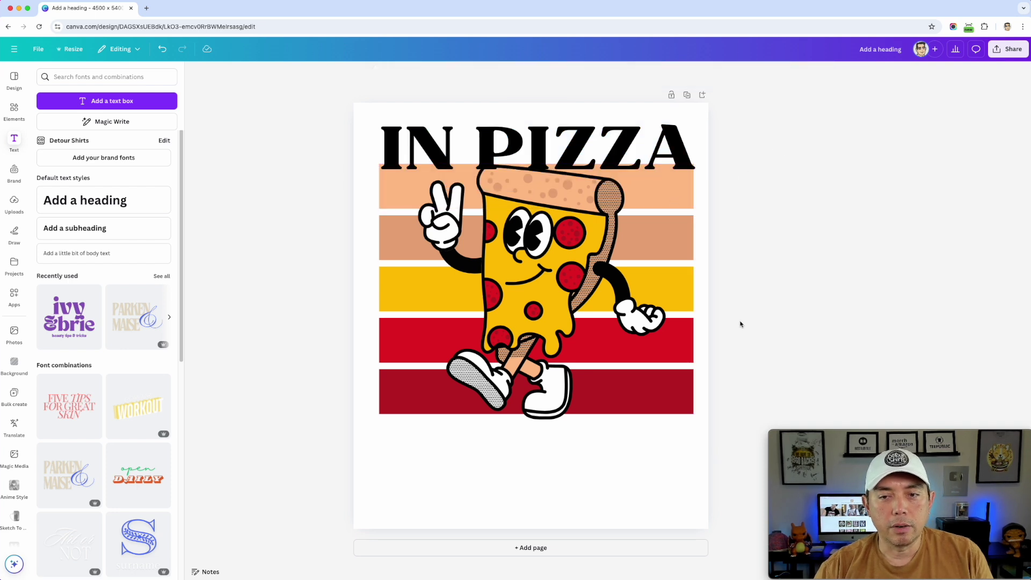
- Move the stripes and the pizza character together slightly down, clear of the heading
mouse_move(738, 445)
left_mouse_down()
mouse_move(491, 306)
mouse_move(338, 158)
left_mouse_up()
left_click(626, 174, "shift")
left_click_drag(585, 221, 585, 233)
left_click(829, 196)
- Copy the heading to below the bottom stripe and replace the copy's text with "WE CRUST"
left_click(670, 149)
left_click_drag(670, 150, 673, 463)
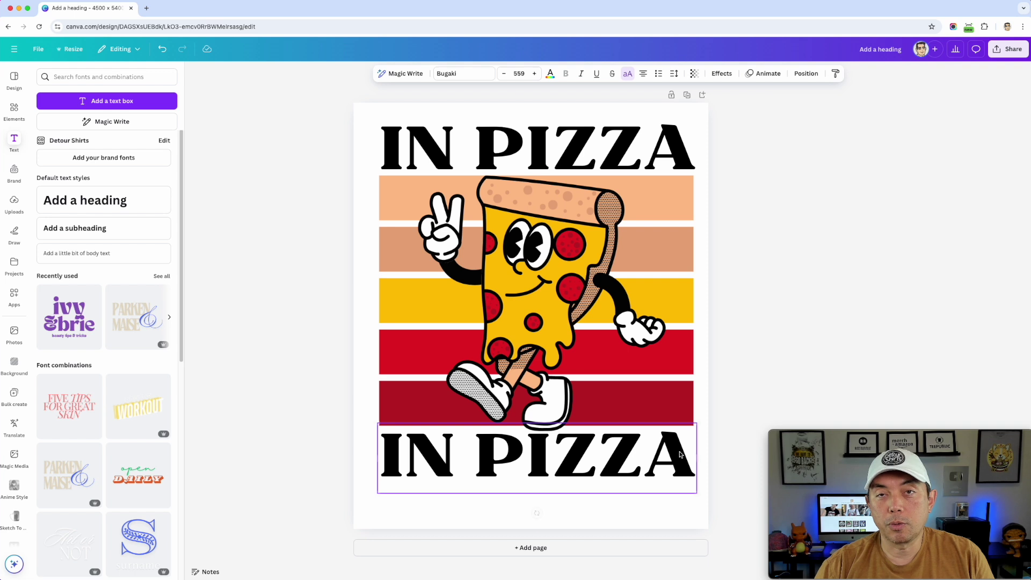
double_click(611, 454)
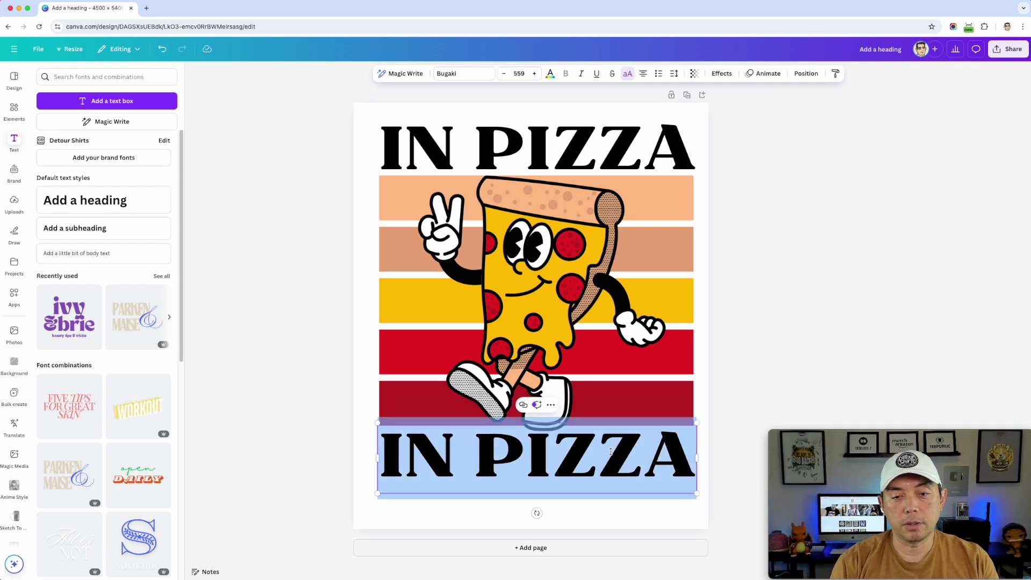
type("WE CRUST")
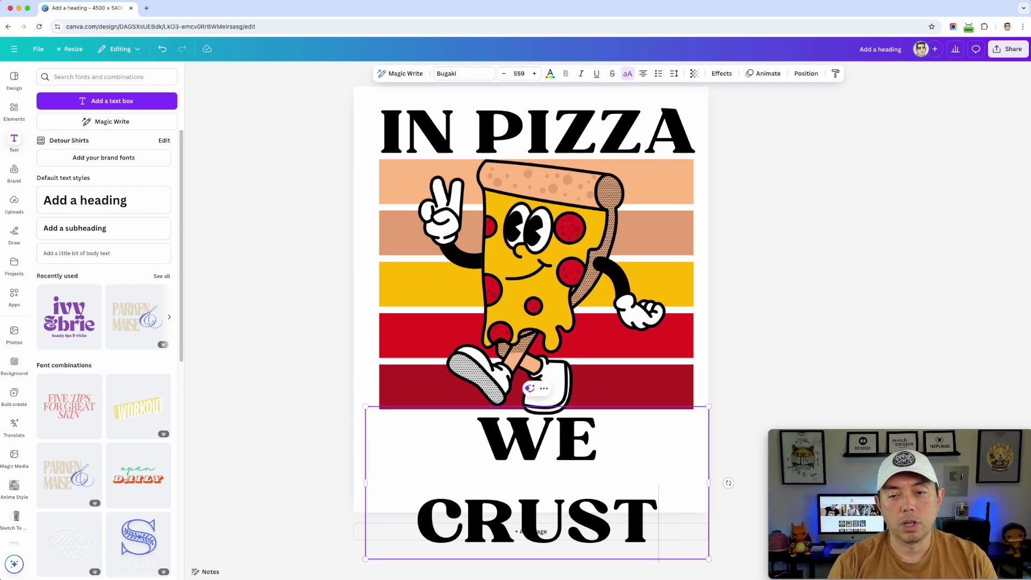
- Scale the "WE CRUST" text to about size 452 on one line, matching the stripes' width just below the bottom stripe
left_click_drag(709, 408, 644, 432)
left_click_drag(643, 492, 673, 441)
left_click(793, 356)
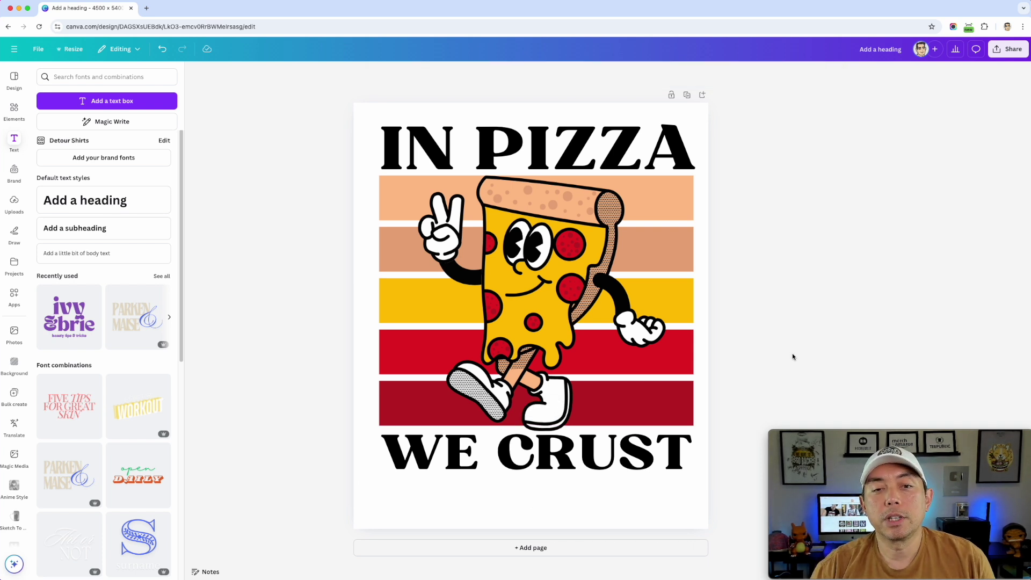
- Duplicate the page and set the copy's background to black
left_click(687, 96)
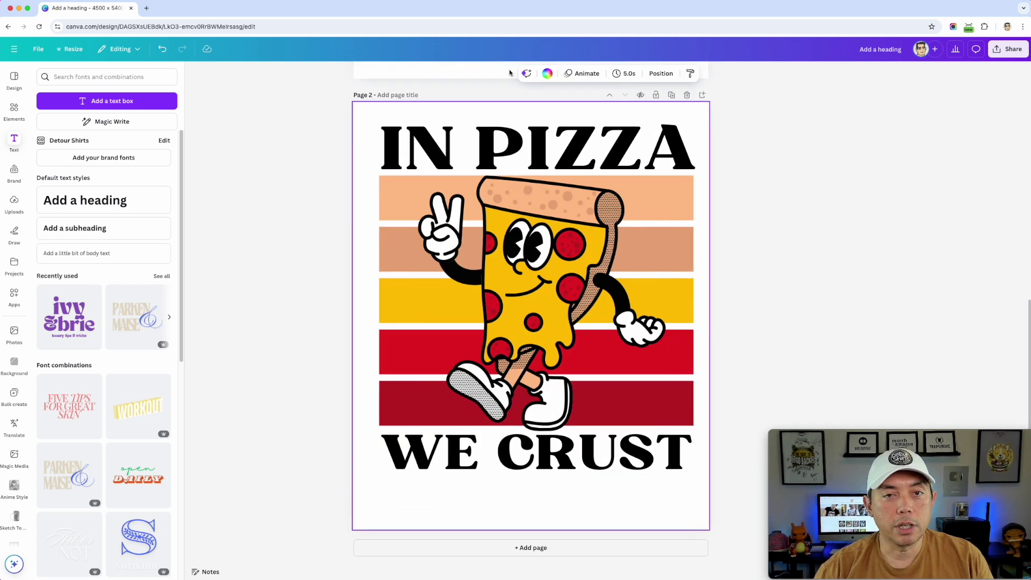
left_click(546, 73)
left_click(80, 140)
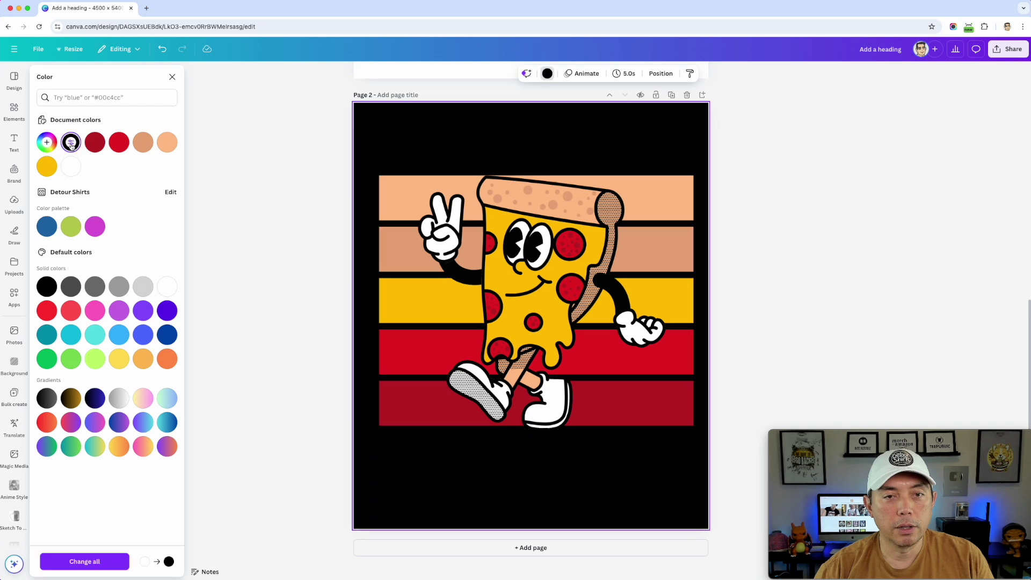
- Recolor both the "IN PIZZA" and "WE CRUST" texts on page 2 white
left_click(608, 144)
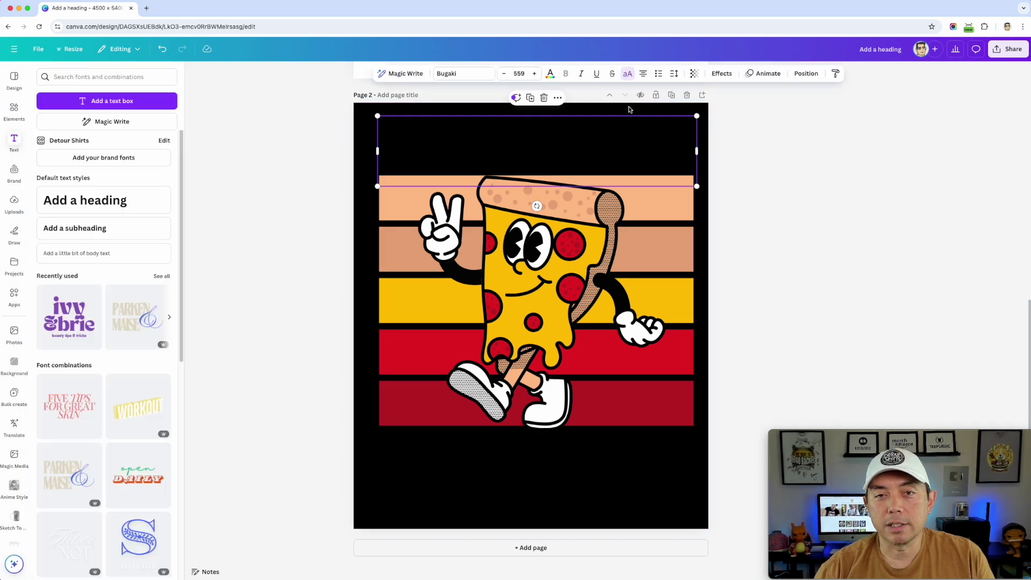
left_click(550, 74)
left_click(73, 166)
left_click(625, 472)
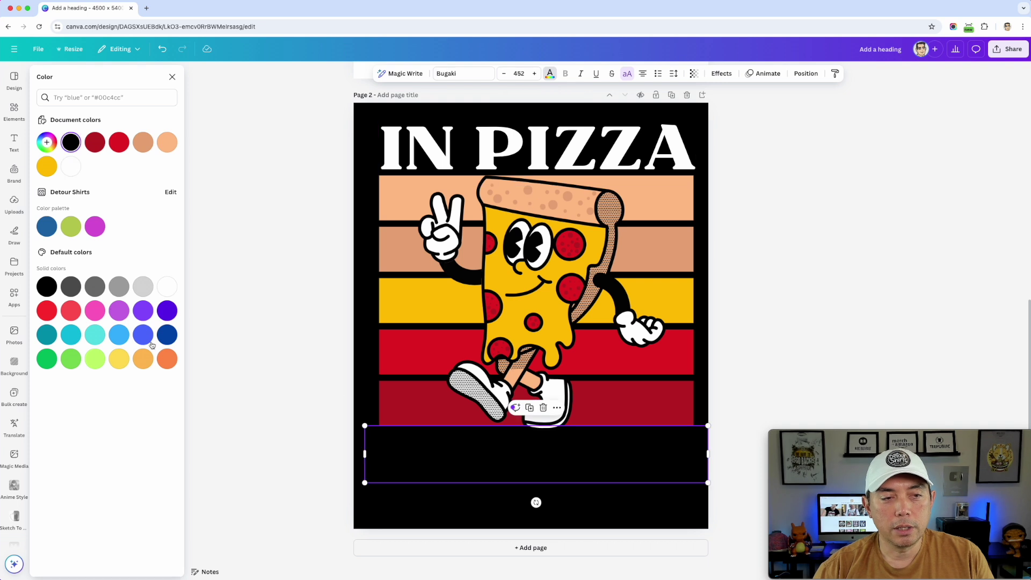
left_click(167, 286)
key("Escape")
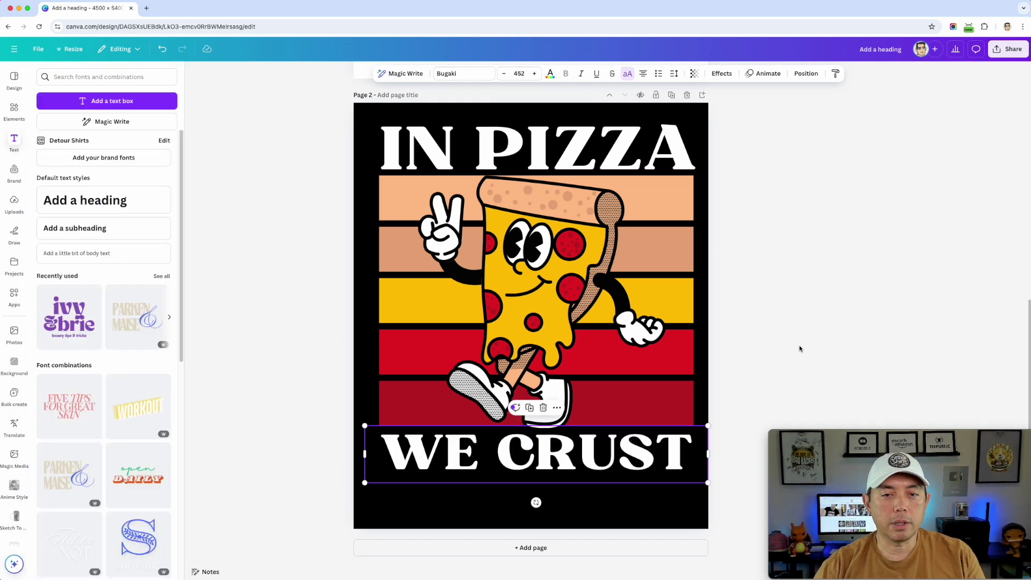
left_click(790, 277)
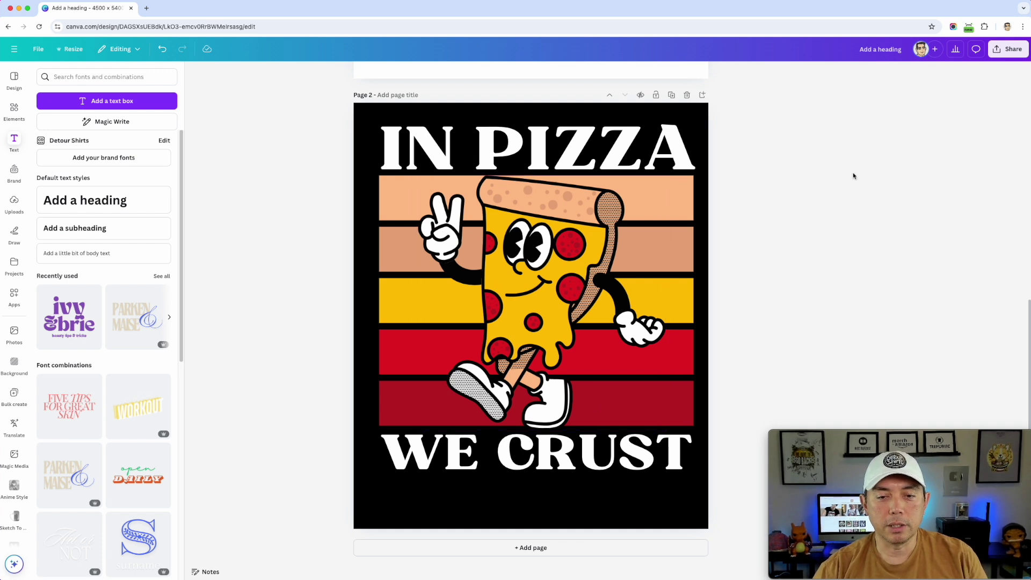
- Center the whole design, including texts, stripes and character, horizontally on page 2
left_click_drag(325, 115, 718, 503)
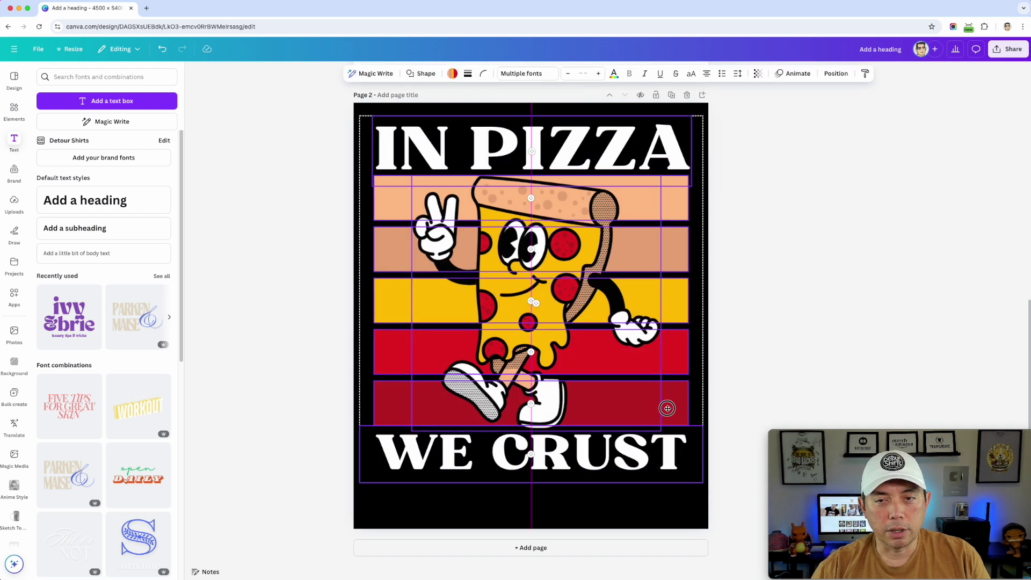
left_click(810, 299)
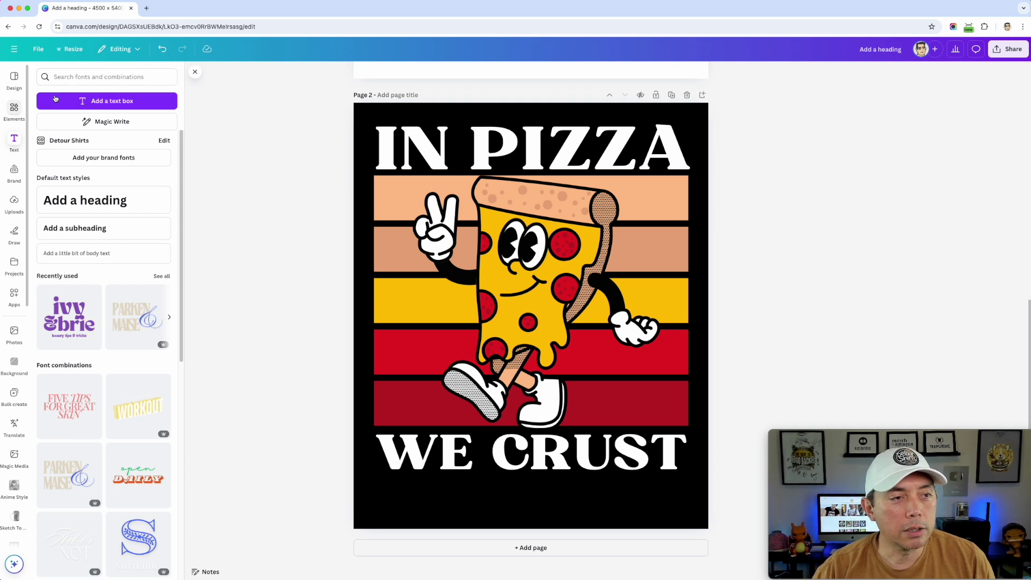
- Search the elements for "star" and show all matching graphics
left_click(14, 110)
left_click(90, 75)
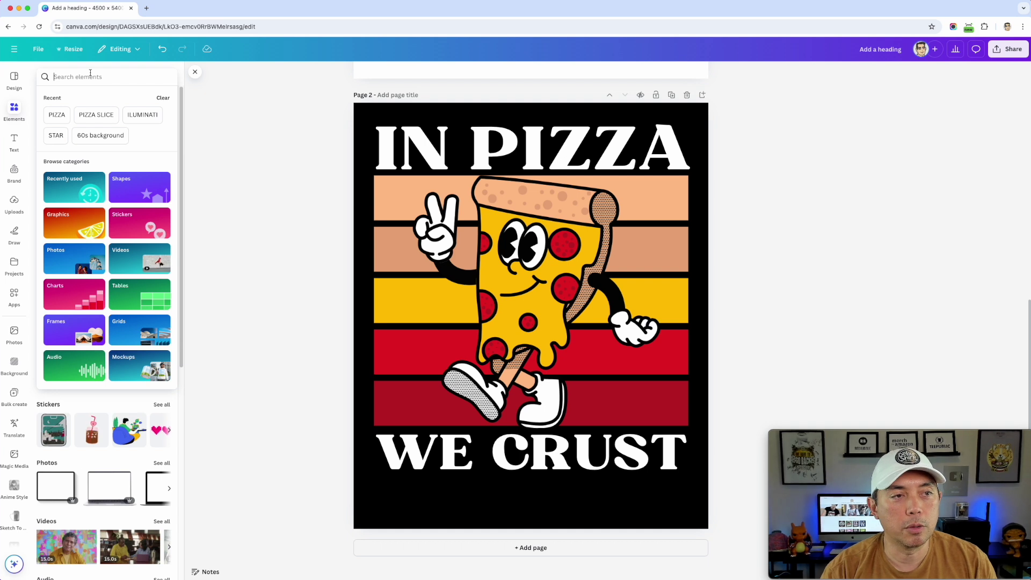
type("star")
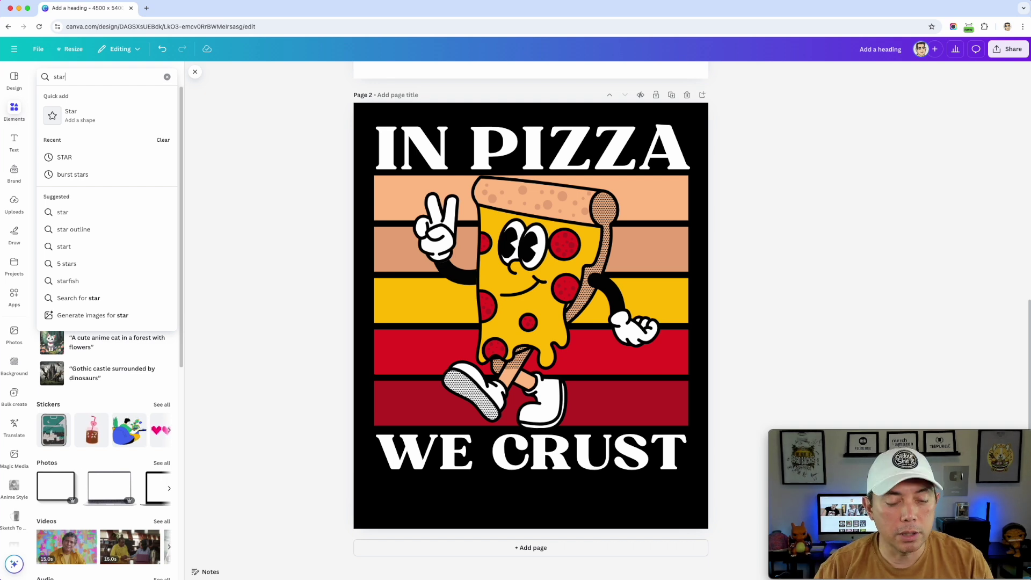
key("Return")
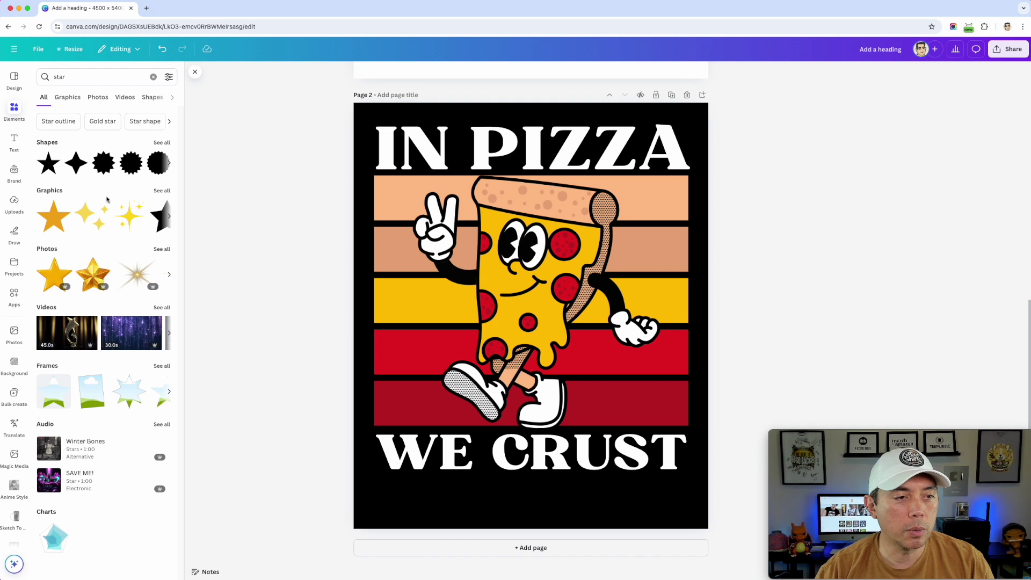
left_click(162, 191)
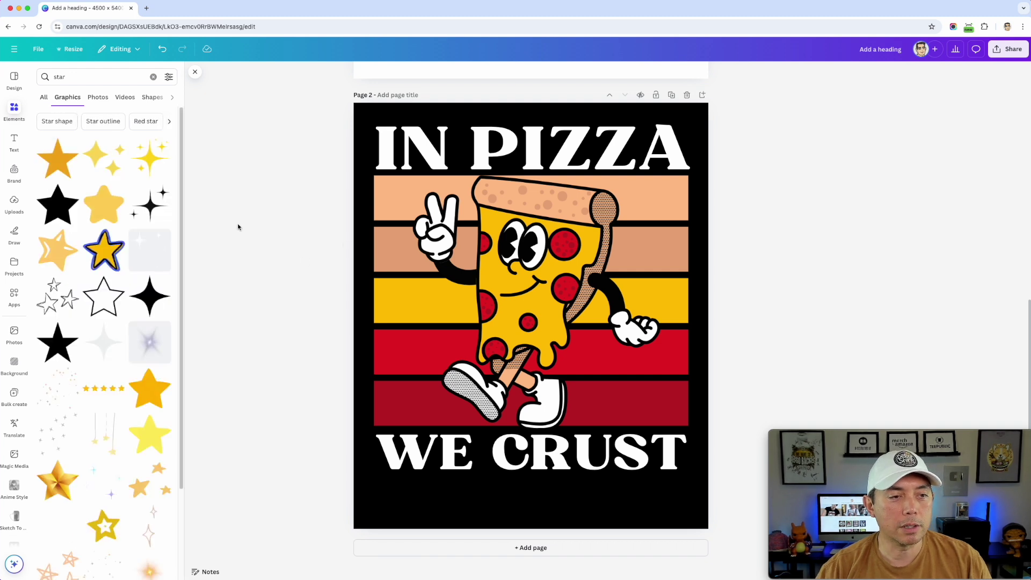
- Add the black four-pointed star graphic, shrink it and place it beside the pizza crust, over the top two stripes
left_click(145, 297)
left_click_drag(602, 387, 528, 313)
left_click_drag(503, 277, 660, 238)
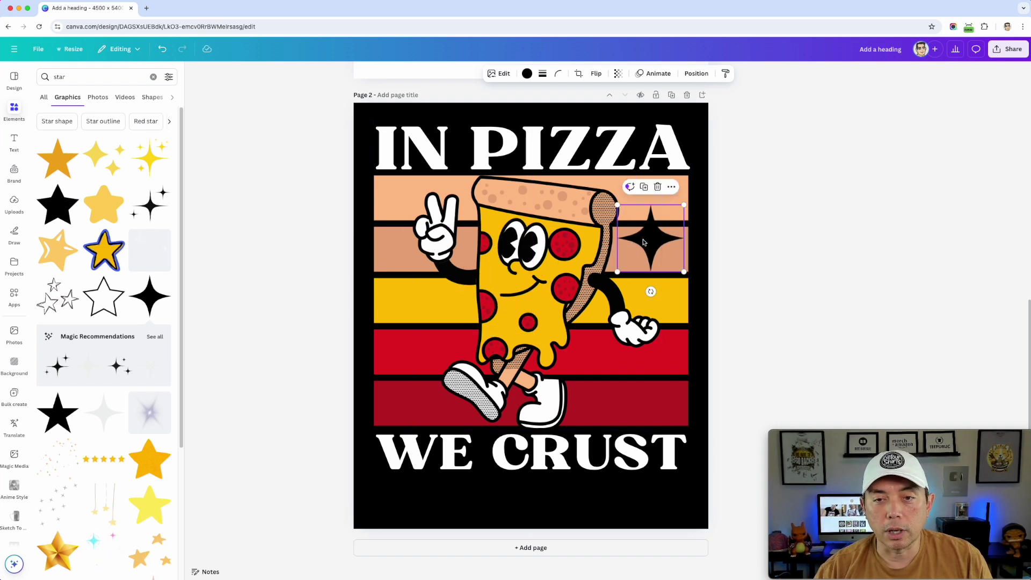
- Recolor the four-pointed star white and make it slightly smaller
left_click(527, 74)
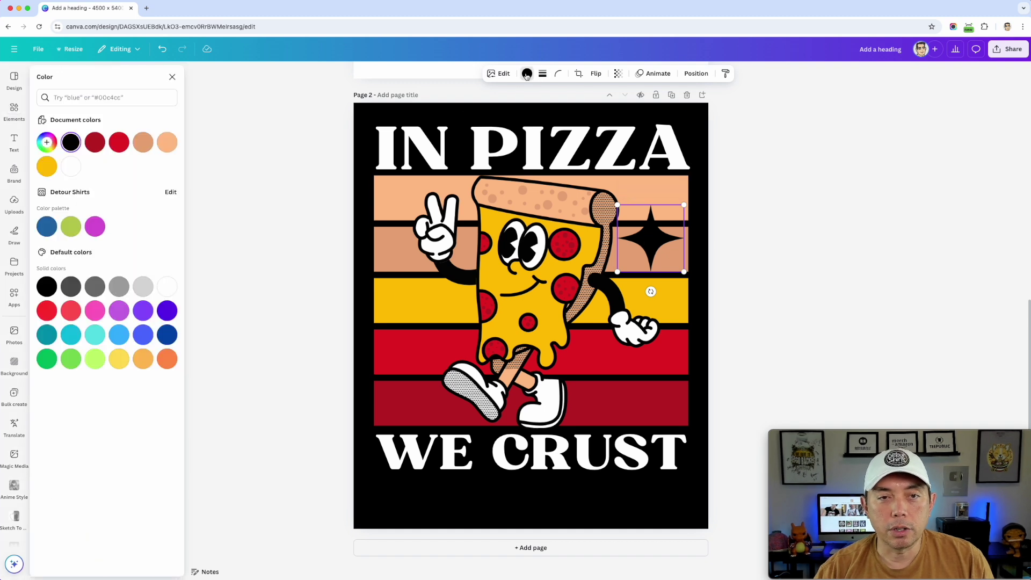
left_click(73, 167)
left_click_drag(684, 272, 673, 260)
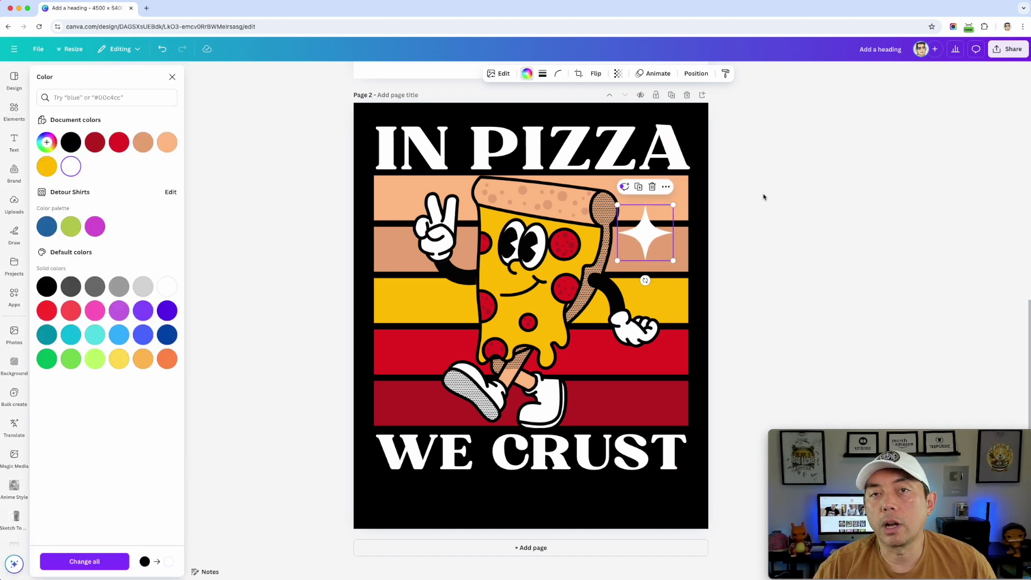
- Place copies of the white star on the yellow stripe and both red stripes around the character, with smaller ones on the bottom stripe
left_click_drag(647, 231, 628, 382)
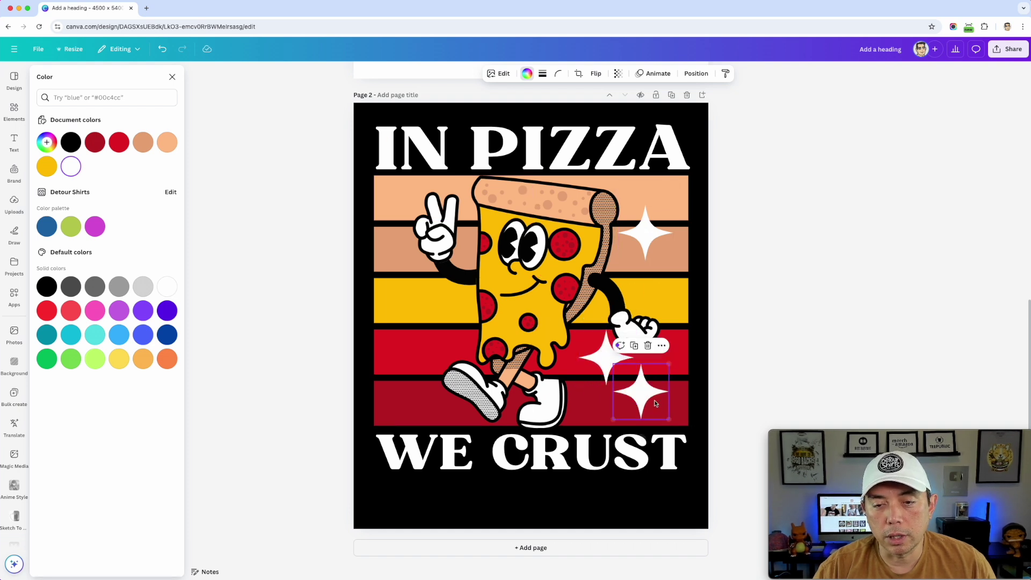
left_click_drag(670, 422, 455, 322)
left_click_drag(424, 287, 408, 391)
left_click_drag(441, 424, 431, 398)
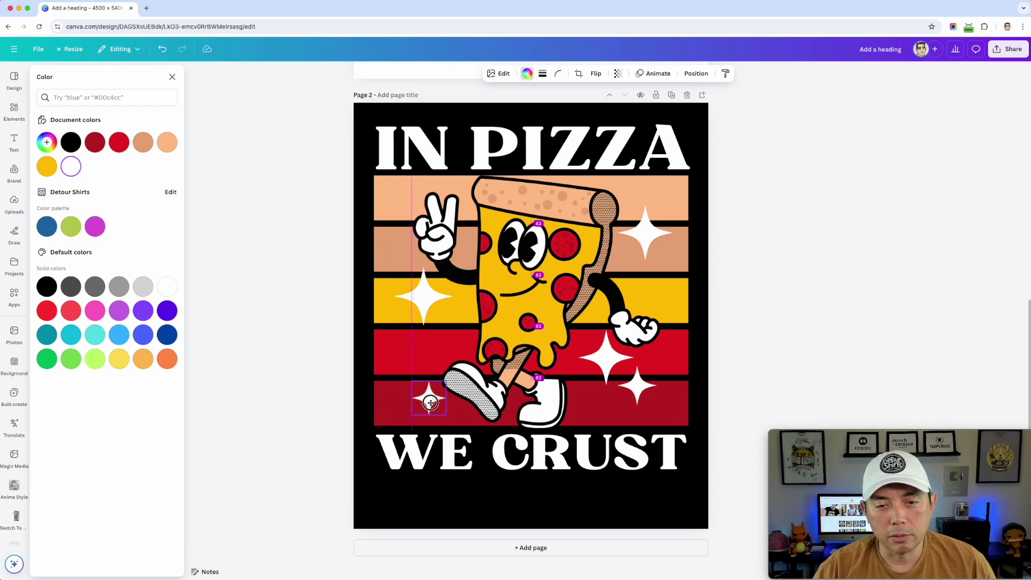
- Spread the stars farther from the character, moving those on the yellow, red and bottom stripes and the one beside the crust
left_click(597, 368)
left_click_drag(643, 399, 657, 407)
left_click_drag(655, 261, 663, 255)
left_click(428, 307)
left_click_drag(428, 308, 415, 304)
left_click_drag(659, 230, 660, 240)
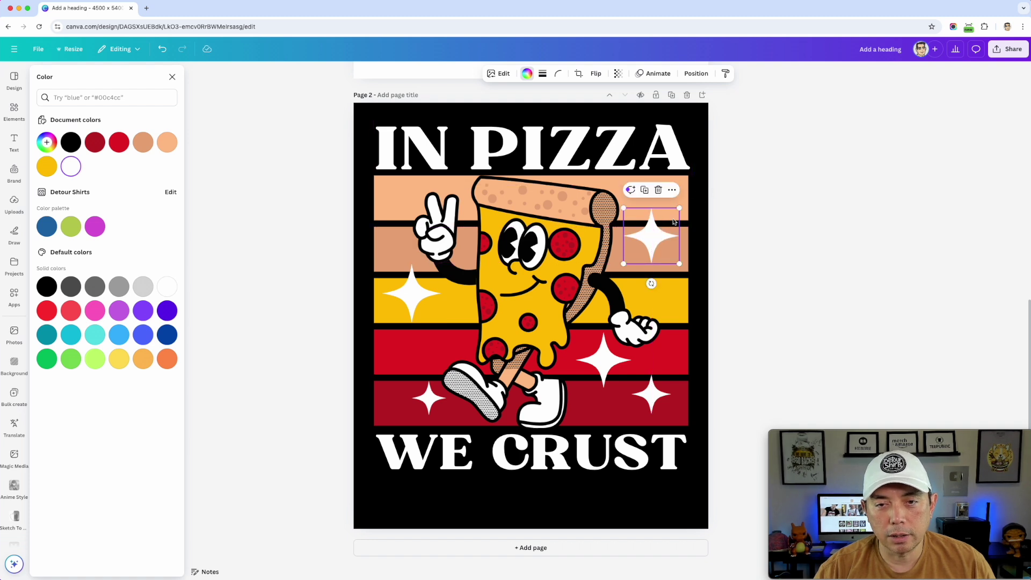
key("Escape")
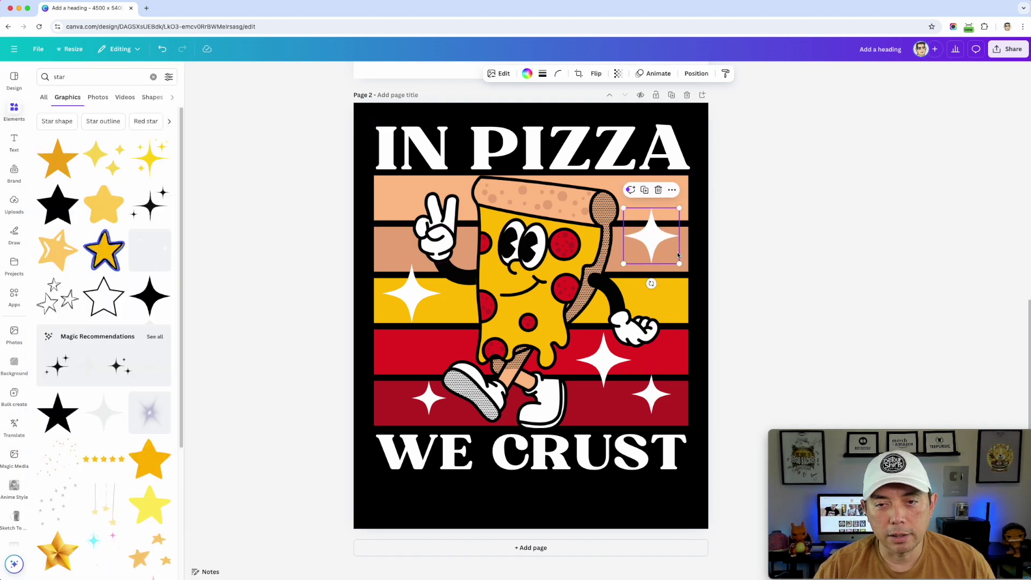
mouse_move(429, 398)
left_mouse_down()
mouse_move(415, 386)
mouse_move(427, 398)
left_mouse_up()
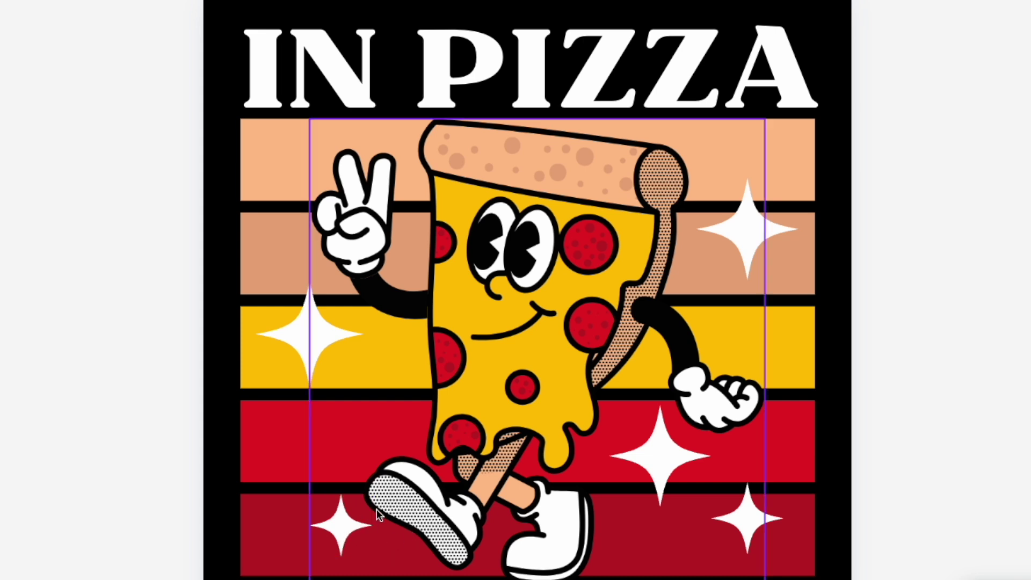
- Shift the yellow-stripe star, the star beside the crust and the small star under the lowered hand slightly inward
left_click(308, 339)
left_click_drag(306, 335, 329, 341)
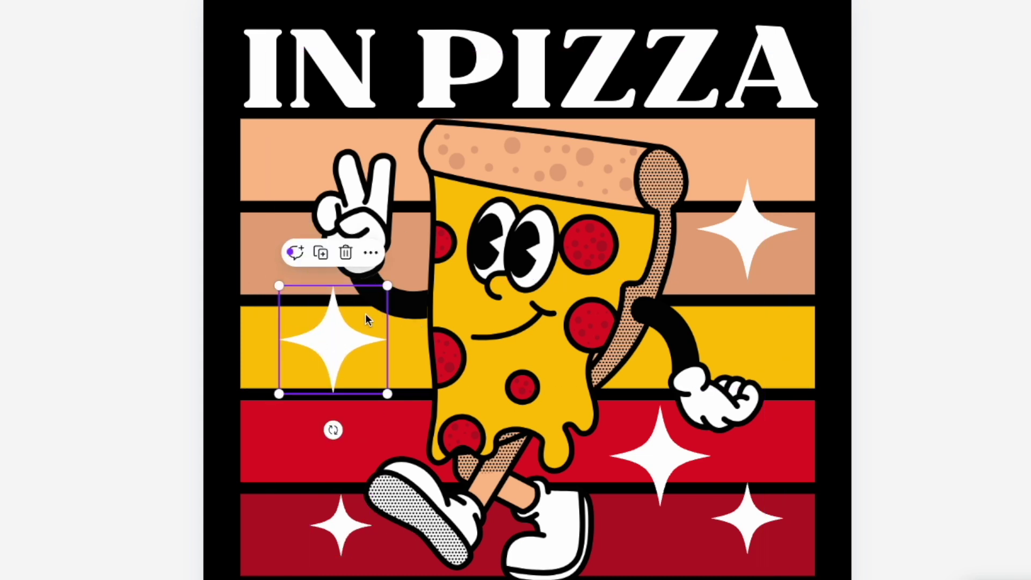
left_click_drag(727, 240, 719, 226)
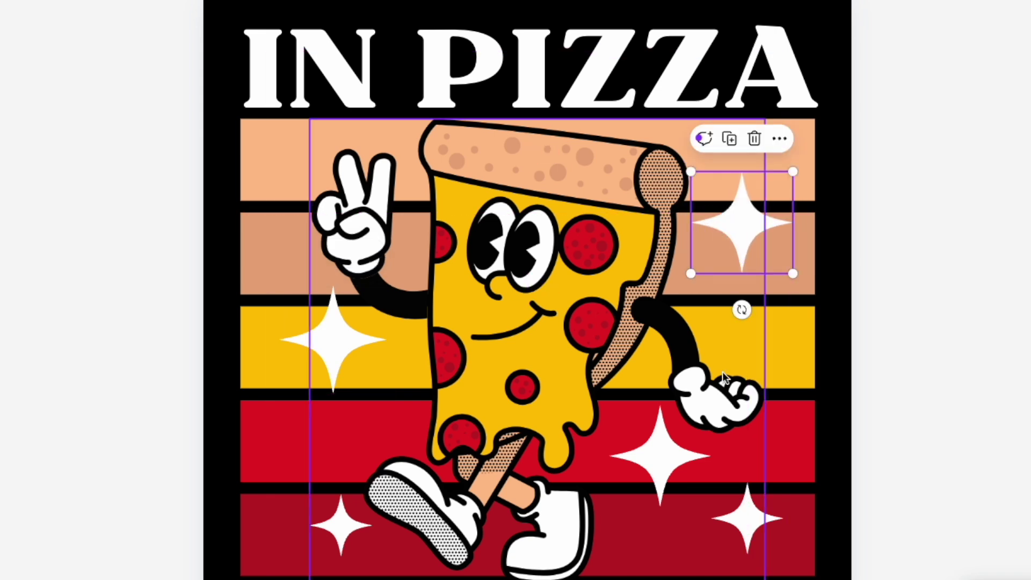
left_click_drag(736, 525, 715, 528)
left_click(1015, 369)
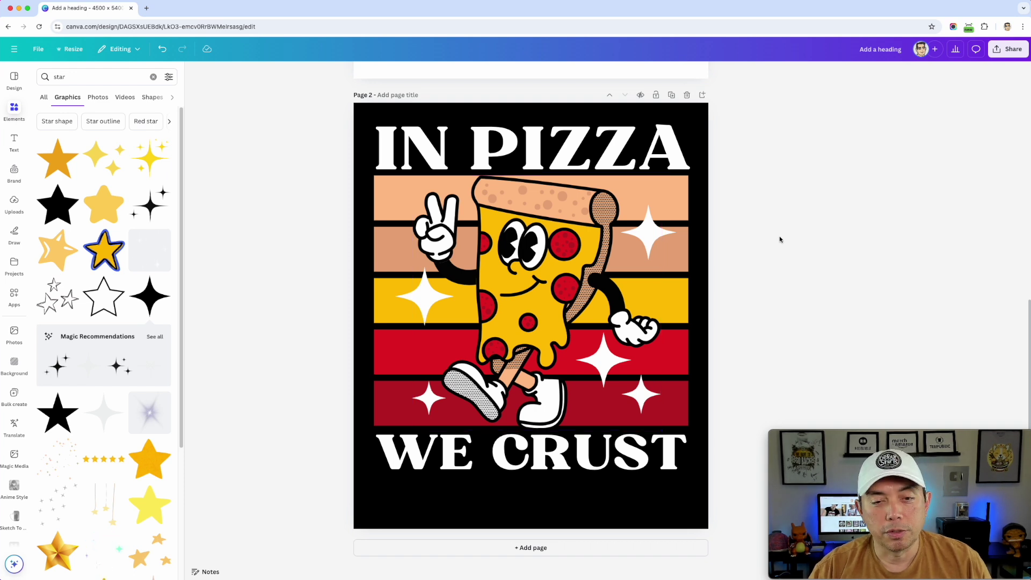
- Nudge the "IN PIZZA" heading on page 2 slightly up from the top stripe
left_click(657, 141)
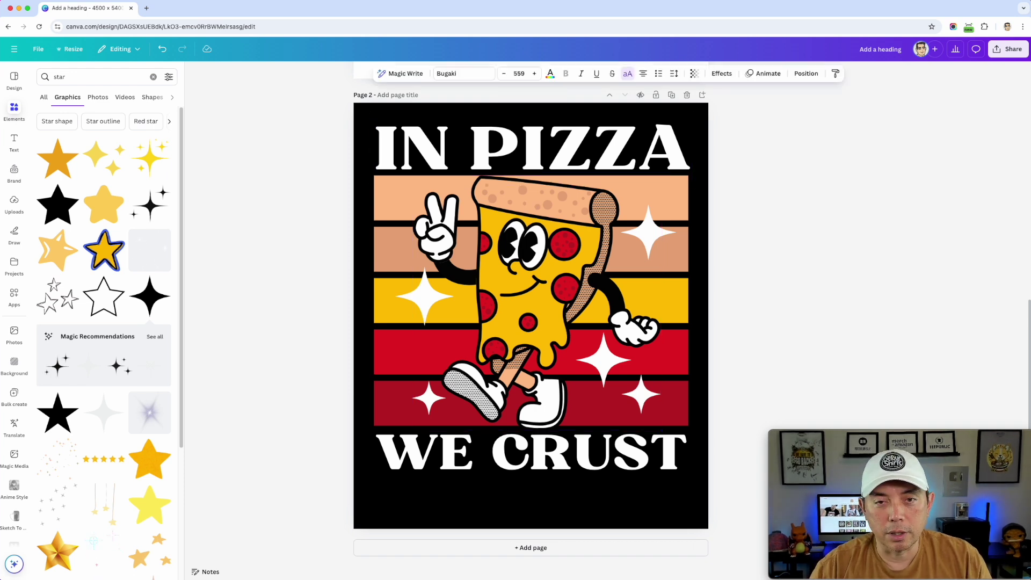
double_click(681, 142)
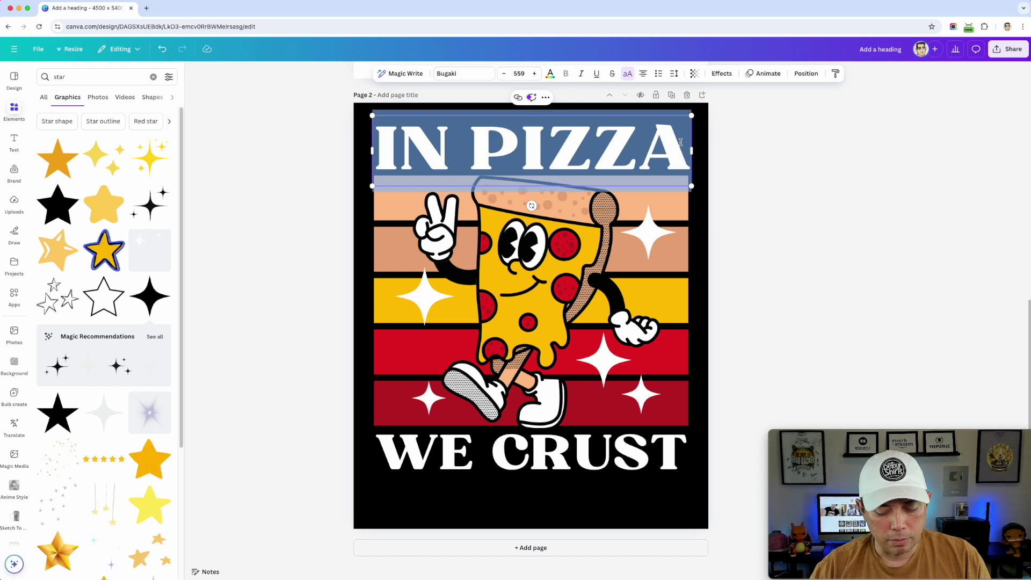
key("Escape")
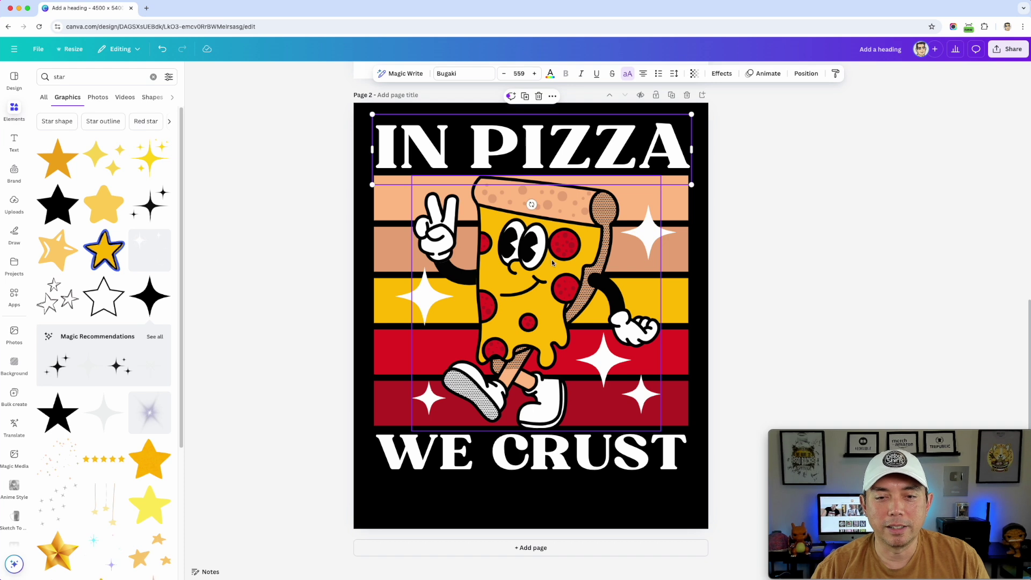
left_click(880, 234)
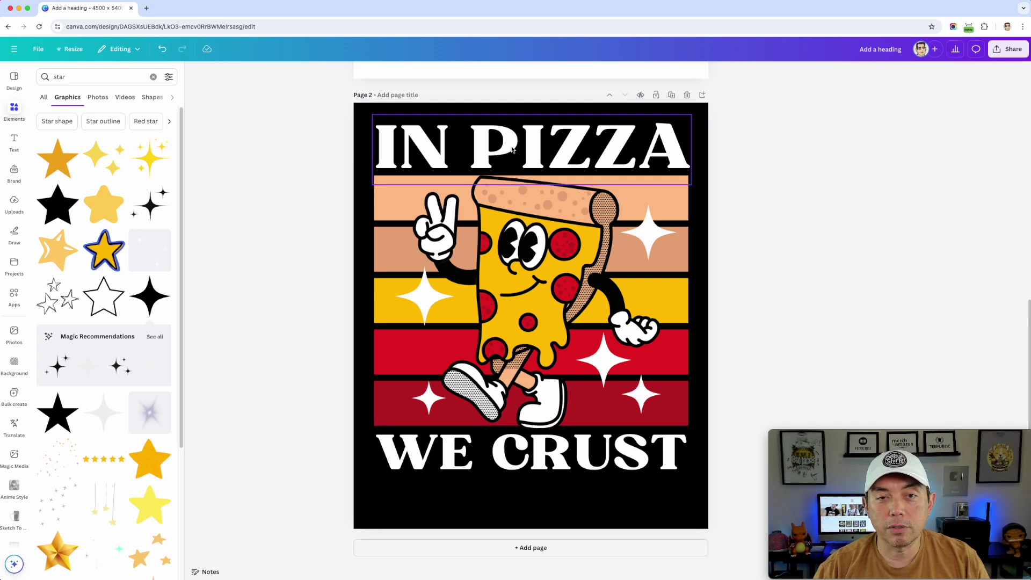
- Search the graphics for "pizza text" and place the red and yellow "Pizza" lettering over the word PIZZA in the heading
triple_click(97, 76)
type("pizza text")
key("Return")
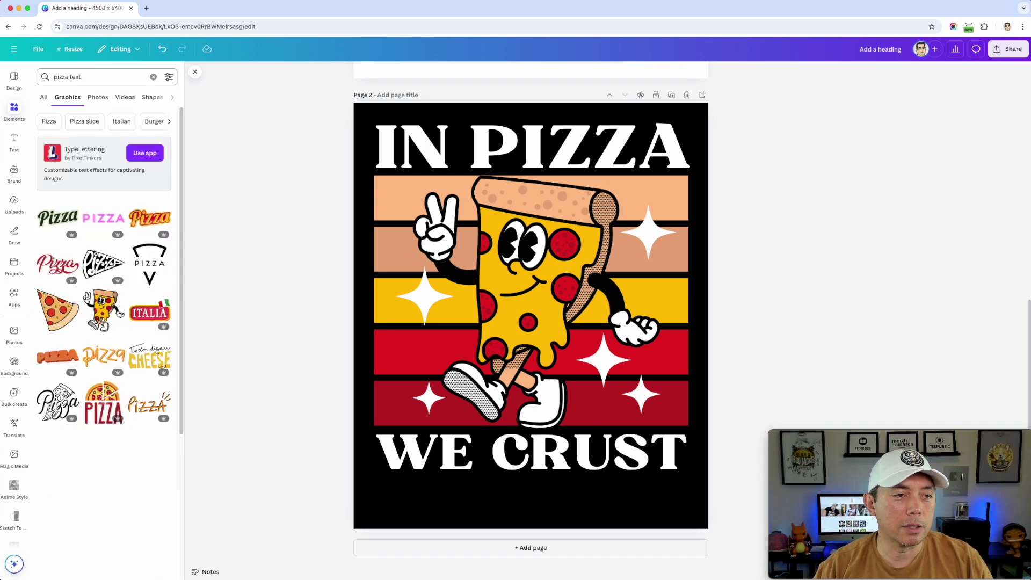
left_click(150, 224)
left_click_drag(591, 301, 683, 185)
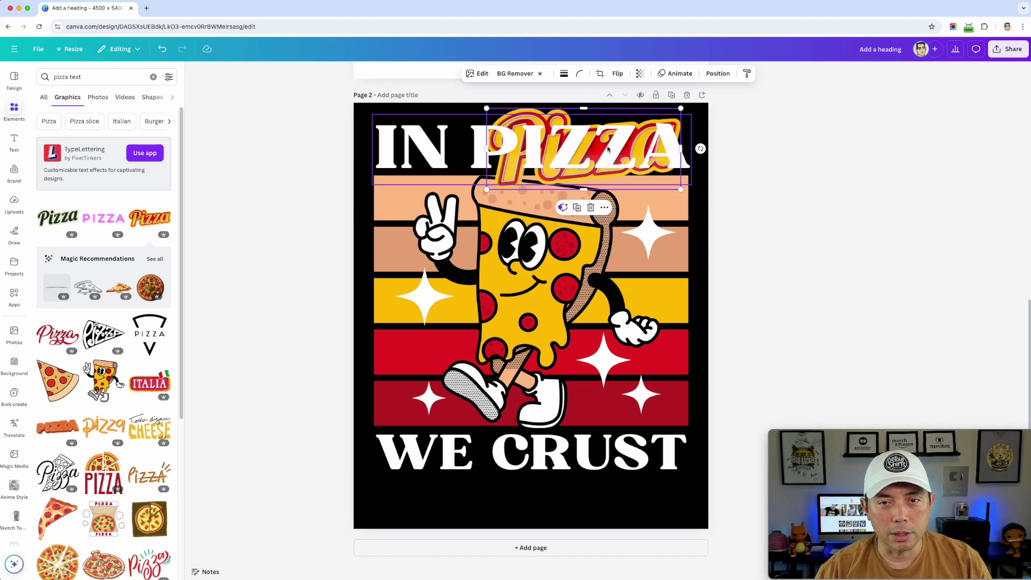
- Try shortening the page 2 heading to "IN" and moving it beside the red and yellow "Pizza" lettering
left_click(607, 149)
left_click(607, 148)
left_click_drag(676, 145, 449, 146)
key("BackSpace")
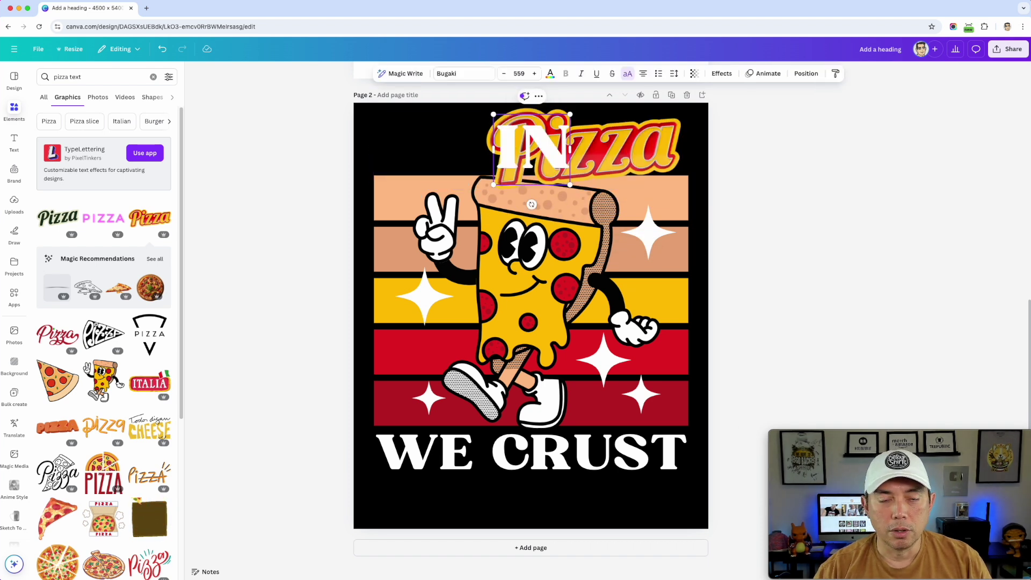
left_click(757, 159)
left_click_drag(527, 151, 424, 151)
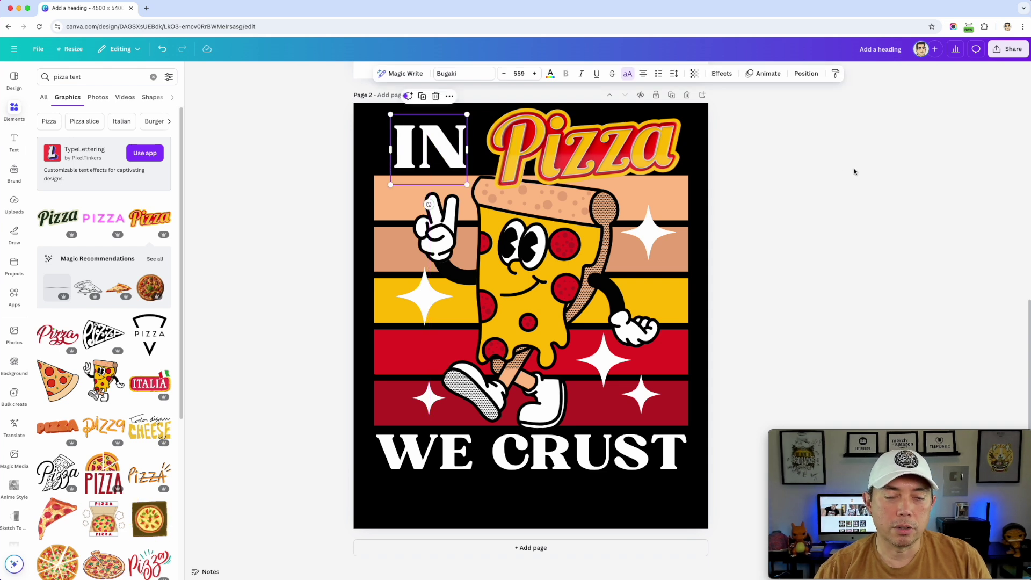
- Undo the heading edits and delete the red and yellow "Pizza" lettering from page 2
key("super+z")
key("super+z")
key("super+z")
key("super+z")
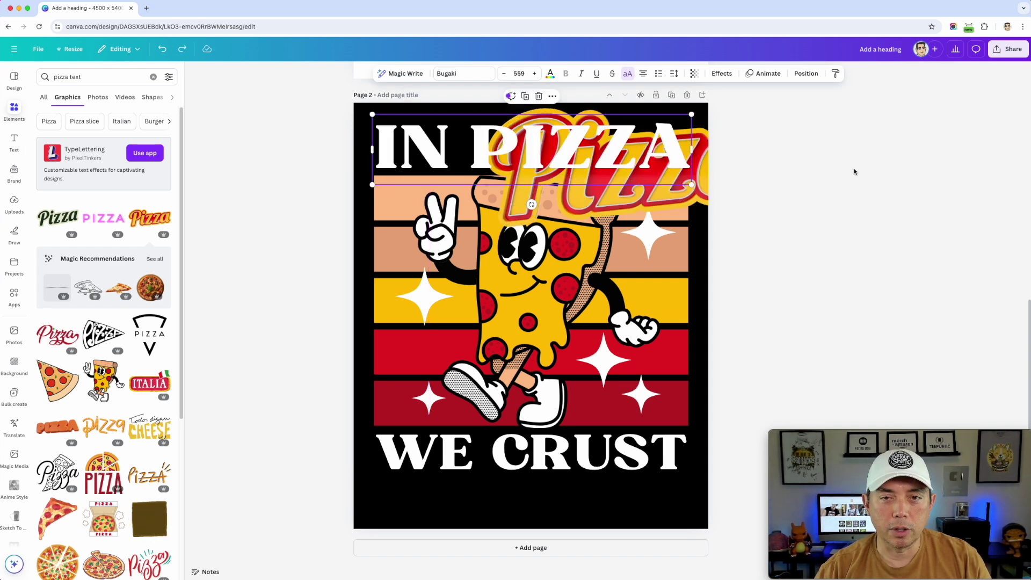
left_click(623, 308)
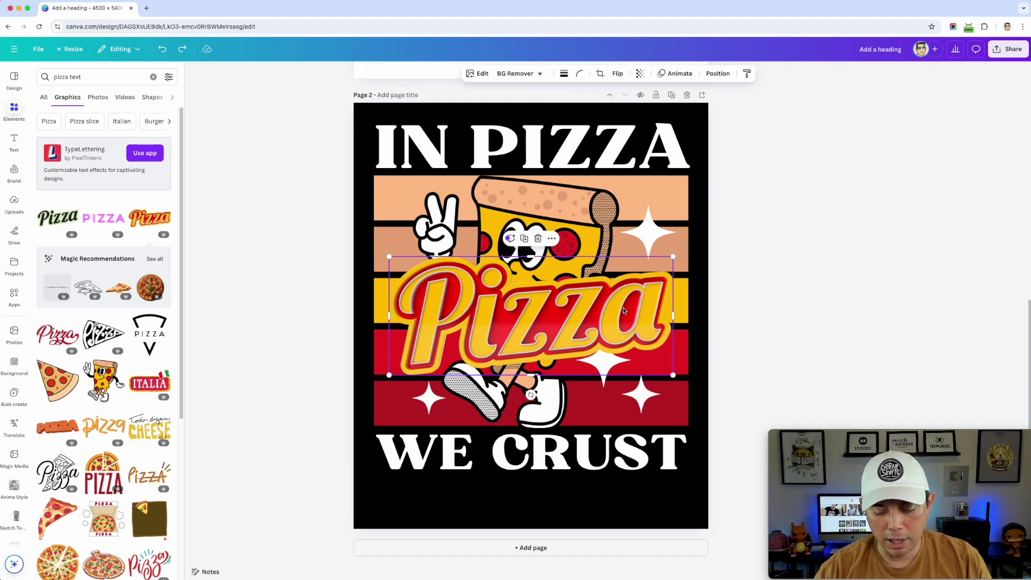
key("Delete")
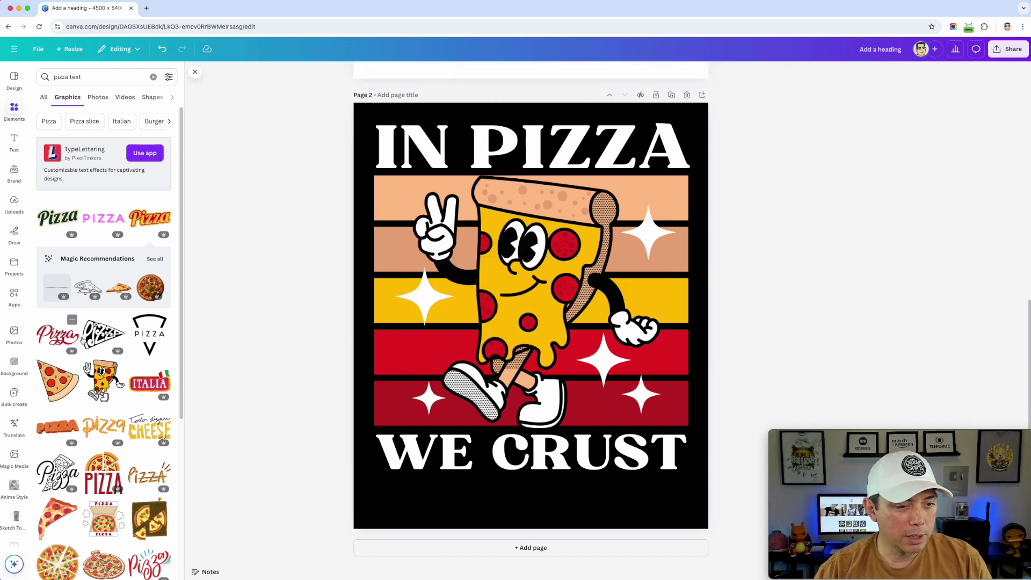
- Browse the "pizza text" graphics for alternative pizza lettering
scroll(110, 373, "down", 5)
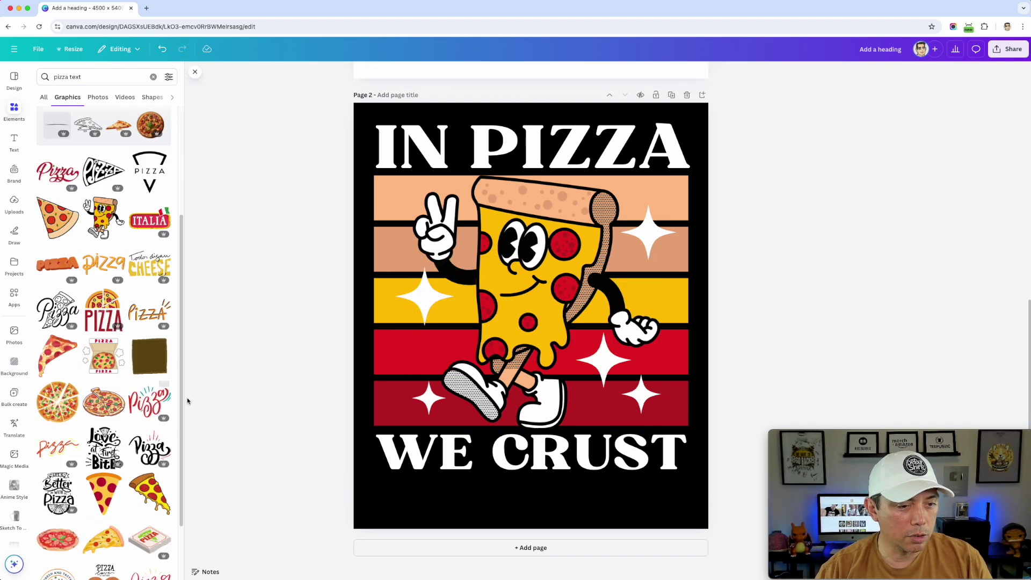
scroll(170, 410, "down", 1)
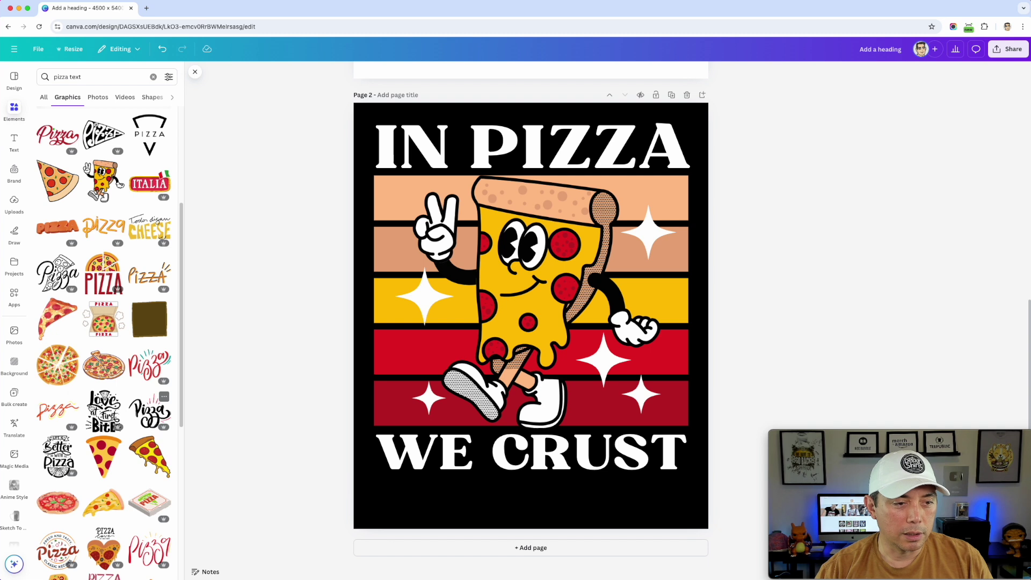
scroll(46, 409, "down", 1)
scroll(92, 405, "down", 6)
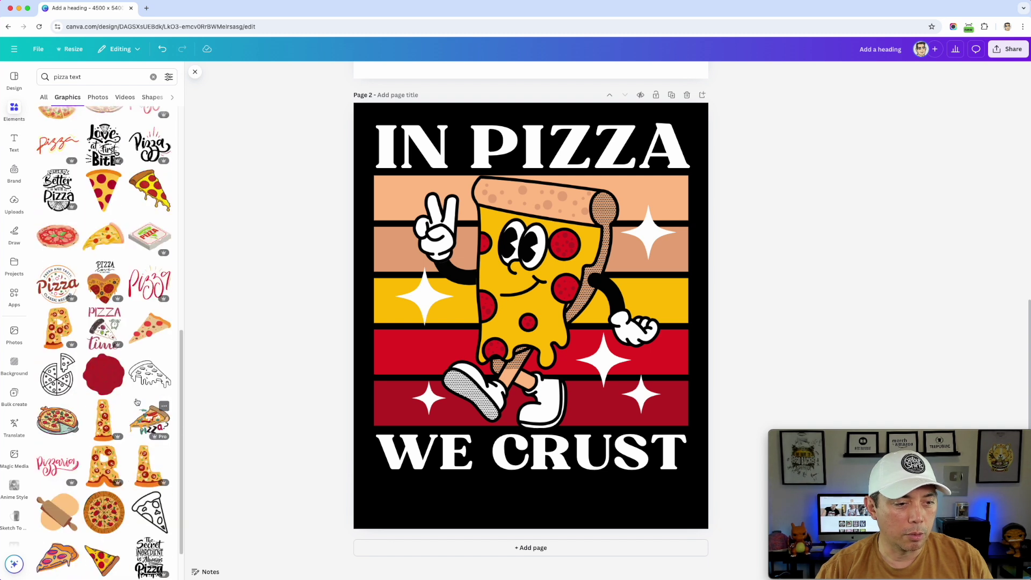
left_click(164, 406)
left_click(64, 436)
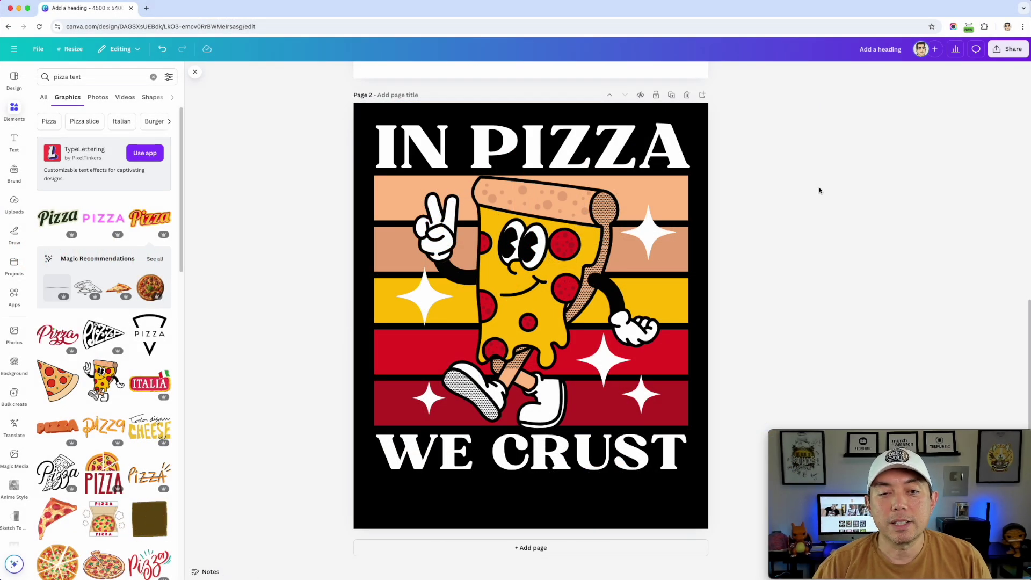
- Download both pages as PNG at 4,500 × 5,400 px with a transparent background
left_click(1012, 50)
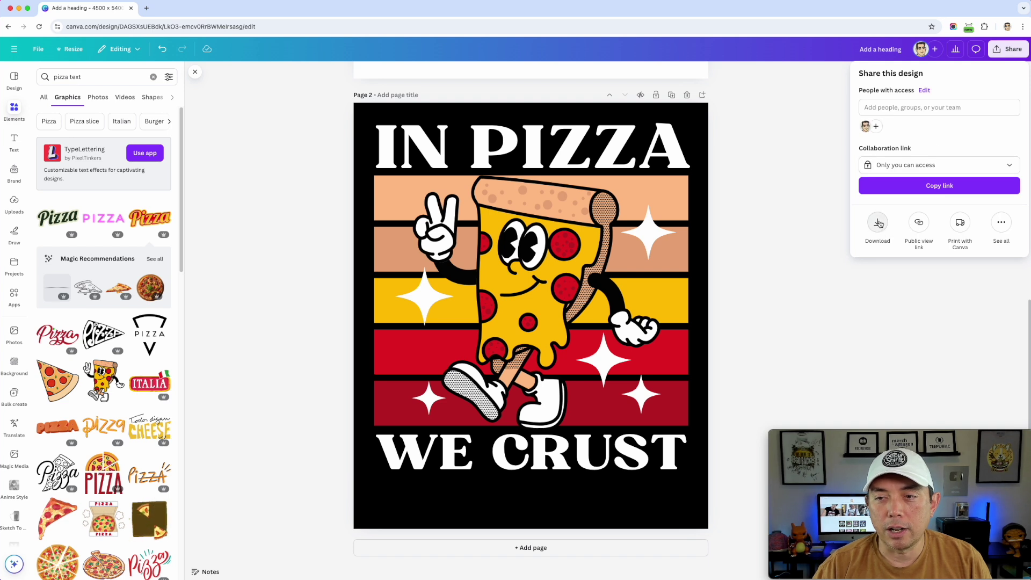
left_click(879, 224)
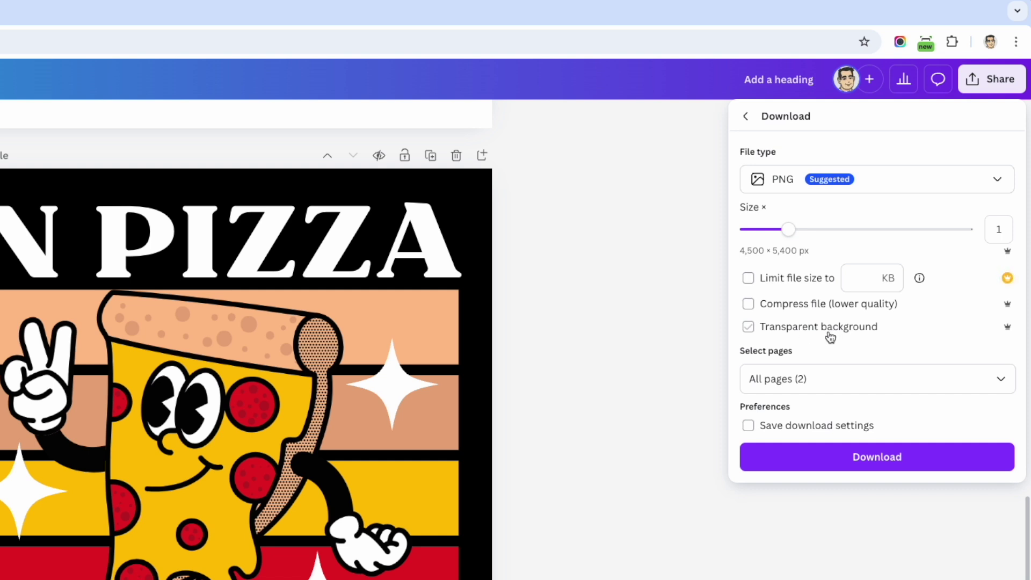
left_click(851, 459)
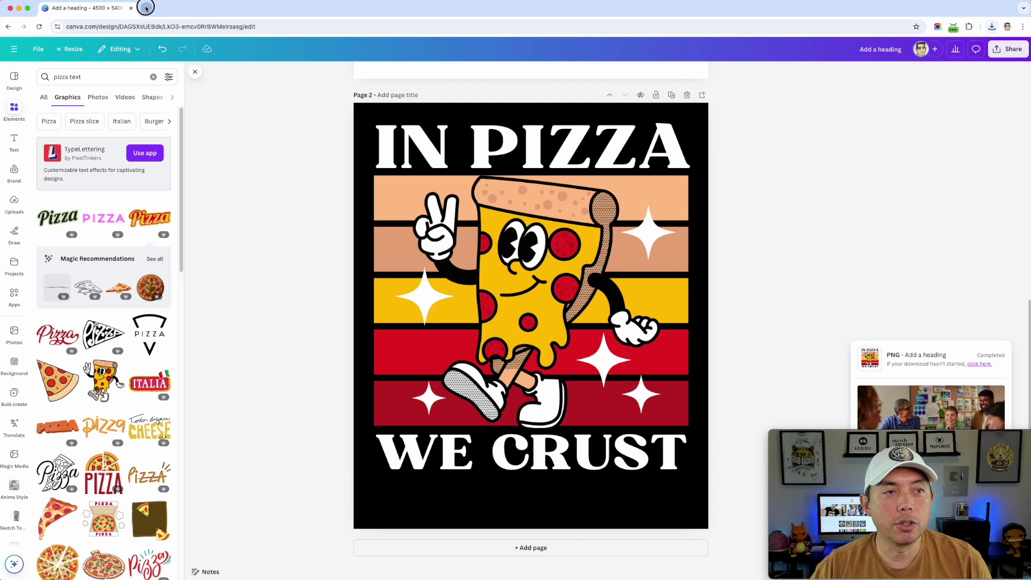
- Open the Photopea website in a new browser tab
left_click(147, 9)
left_click(156, 28)
type("ph")
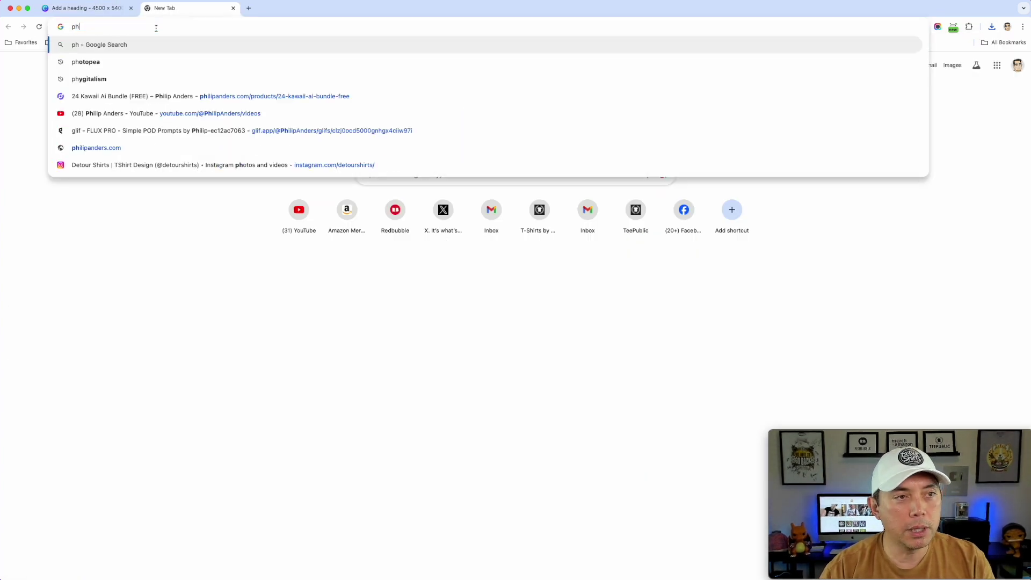
type("otopea")
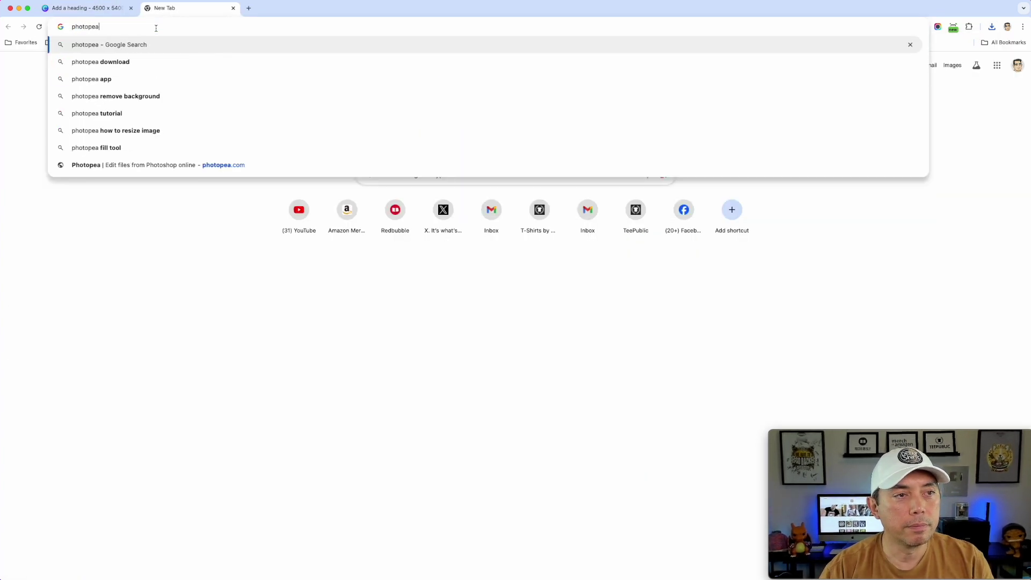
key("Return")
left_click(156, 132)
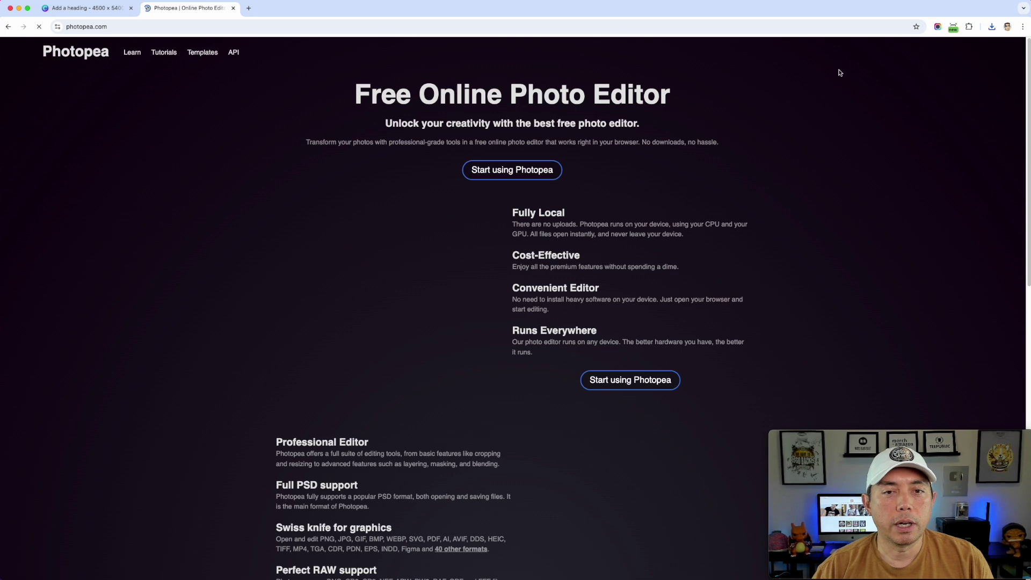
- Start the Photopea editor and open the downloaded page 2 design with the black background
scroll(524, 263, "down", 5)
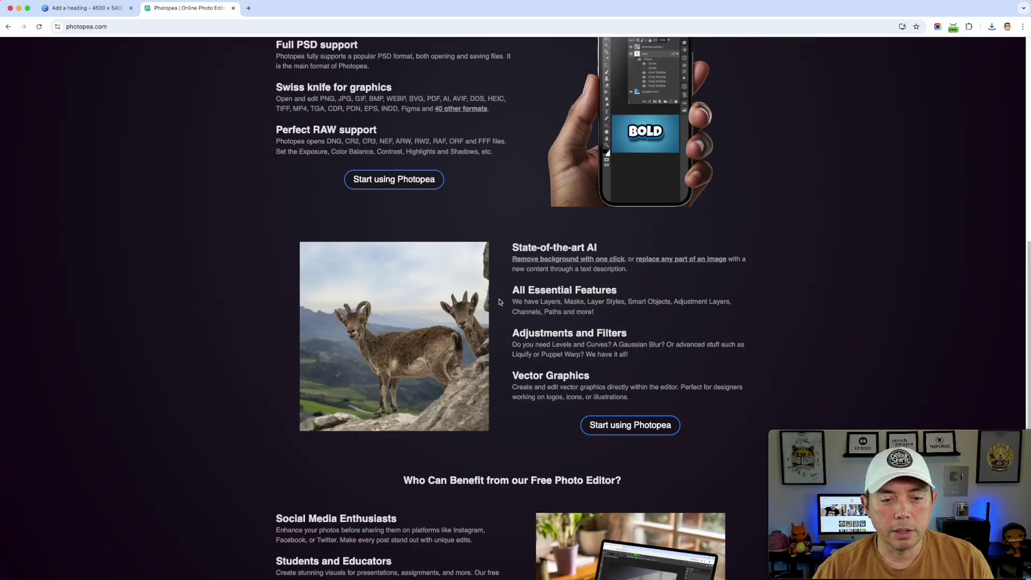
scroll(499, 302, "up", 5)
left_click(505, 172)
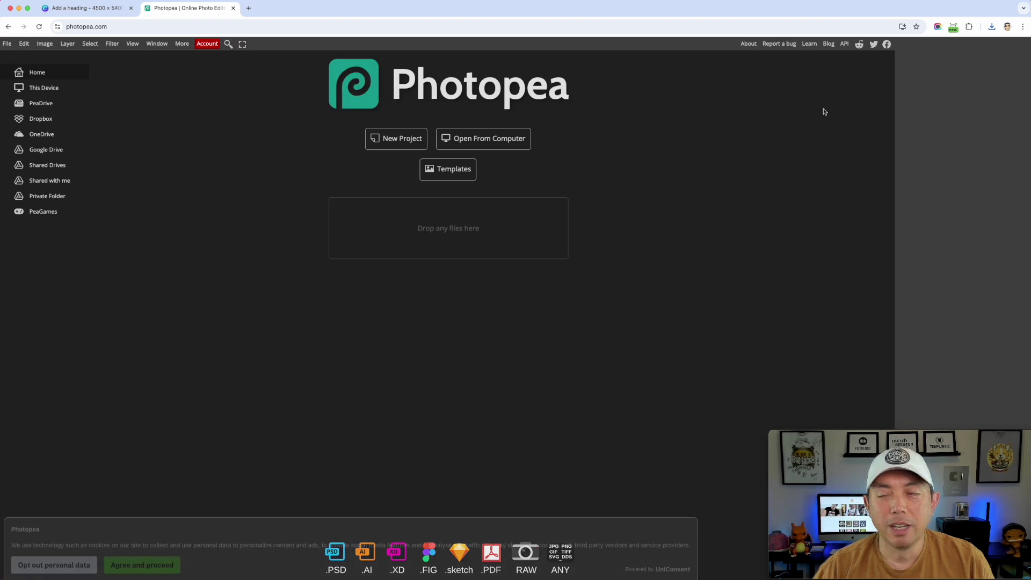
left_click_drag(585, 203, 454, 230)
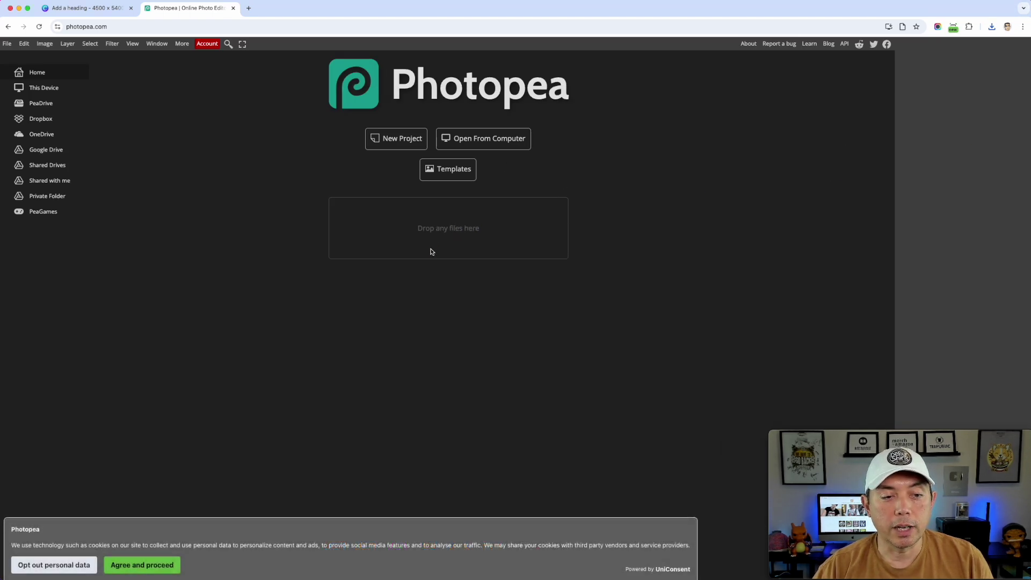
scroll(551, 144, "down", 3)
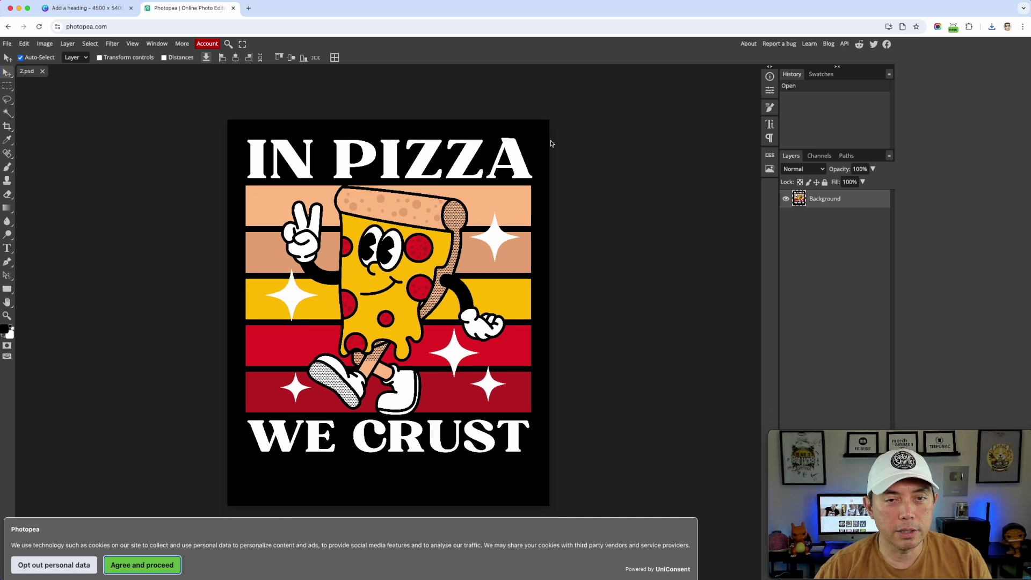
- Select the connected black background around the artwork with the Magic Wand at tolerance 16 and delete it
left_click(8, 113)
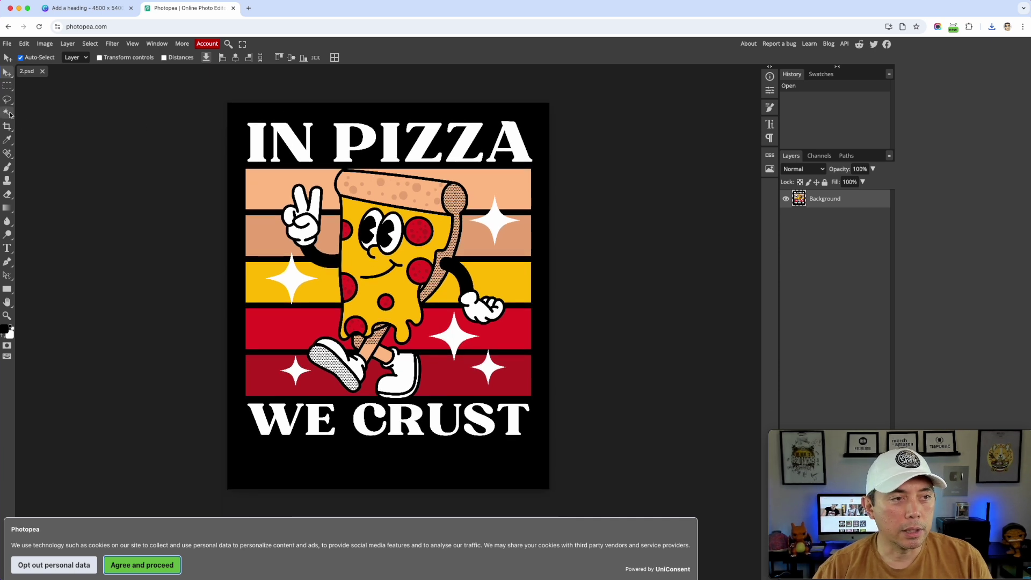
left_click(347, 107)
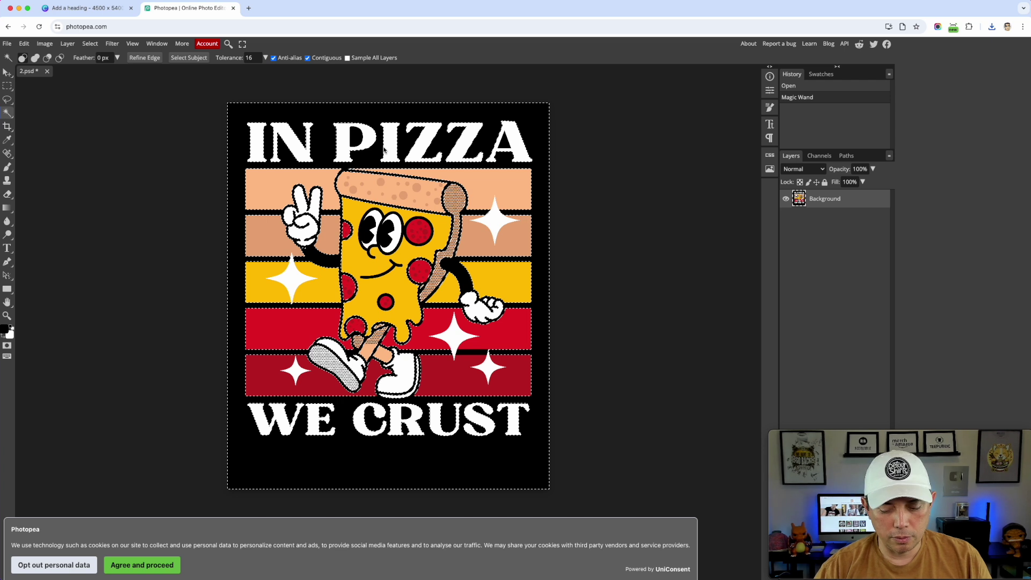
key("Delete")
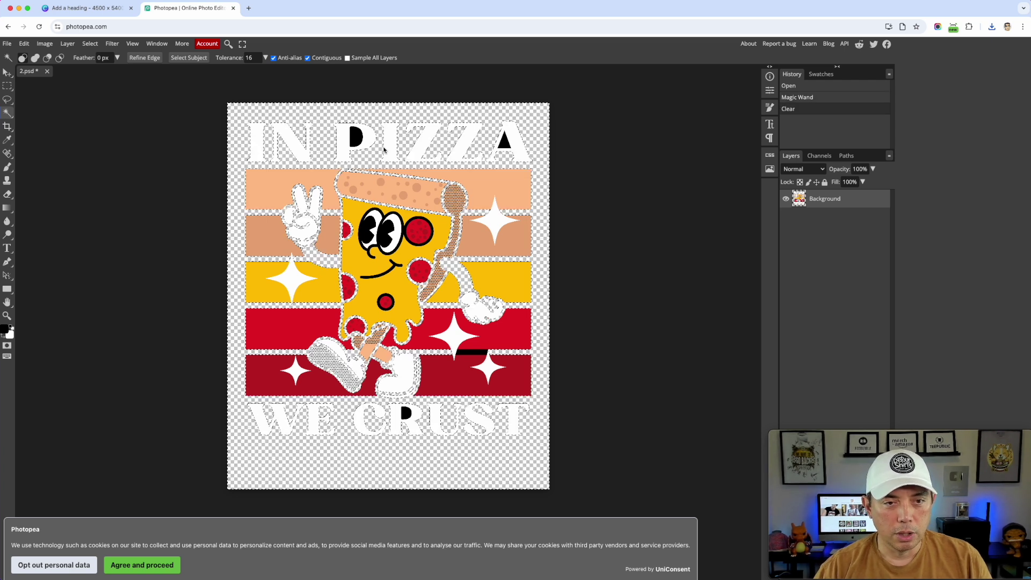
- Delete the leftover black areas inside the P and A of PIZZA, between the two lowest stripes and inside the R of CRUST
left_click(356, 137)
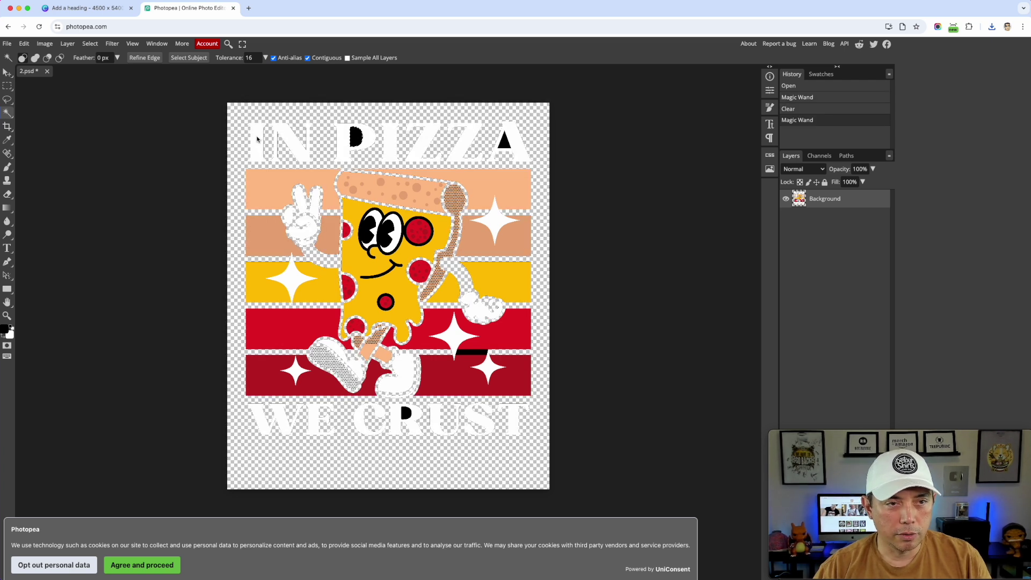
key("Delete")
left_click(504, 142)
key("Delete")
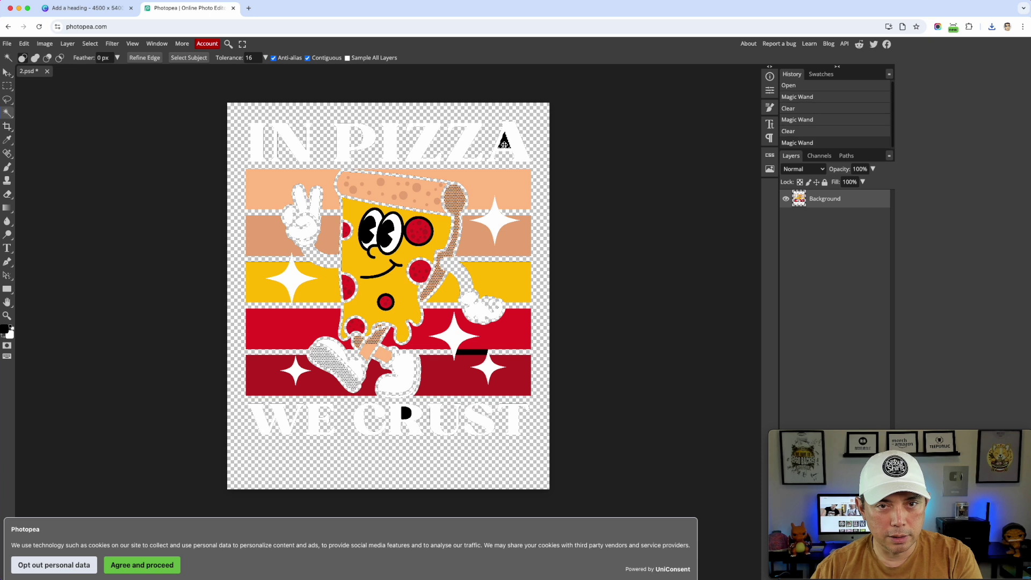
left_click(472, 352)
key("Delete")
left_click(406, 414)
key("Delete")
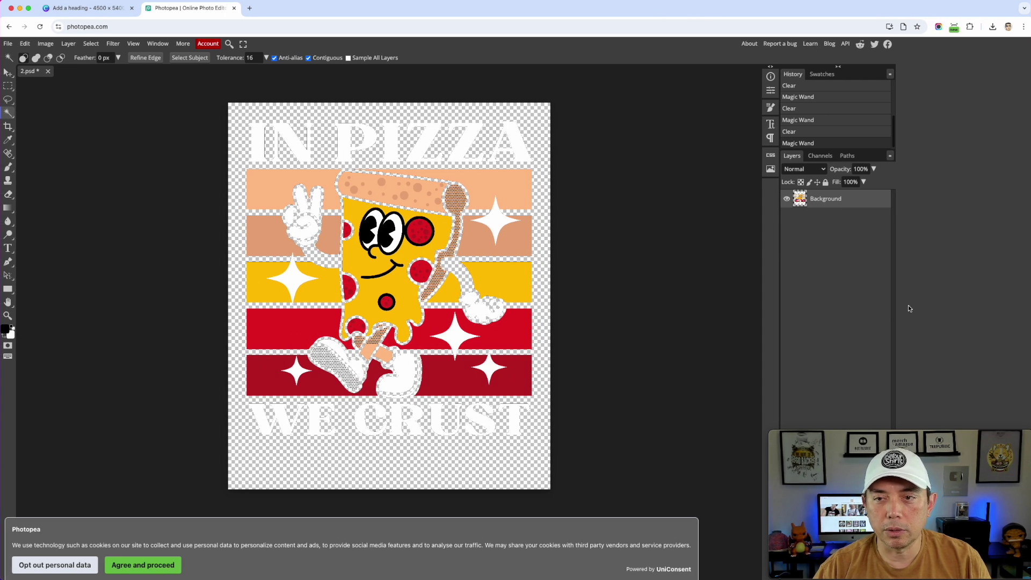
- Add a new layer with a black rectangle covering the whole canvas and place it beneath the artwork layer
left_click_drag(930, 433, 163, 433)
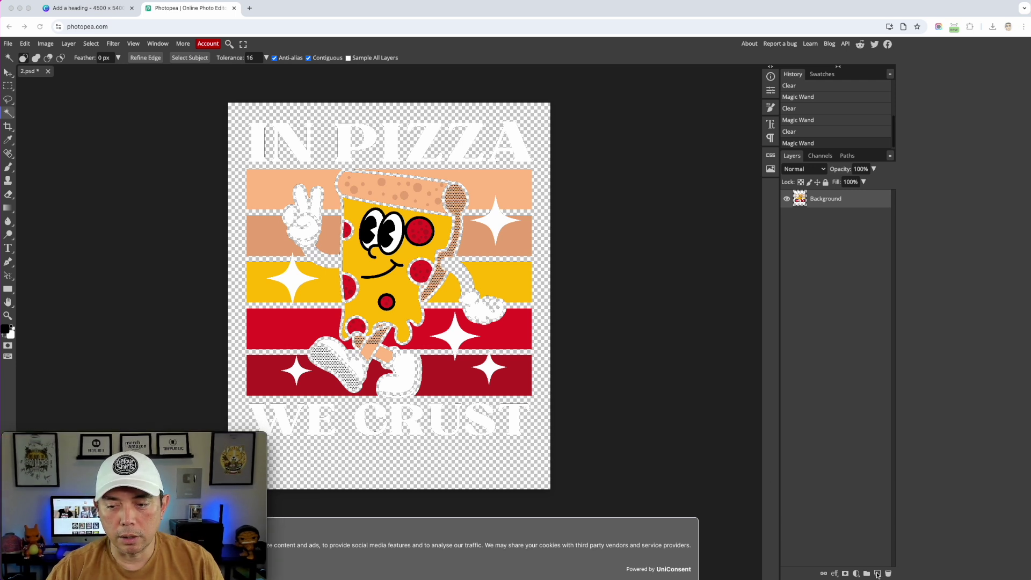
left_click(878, 573)
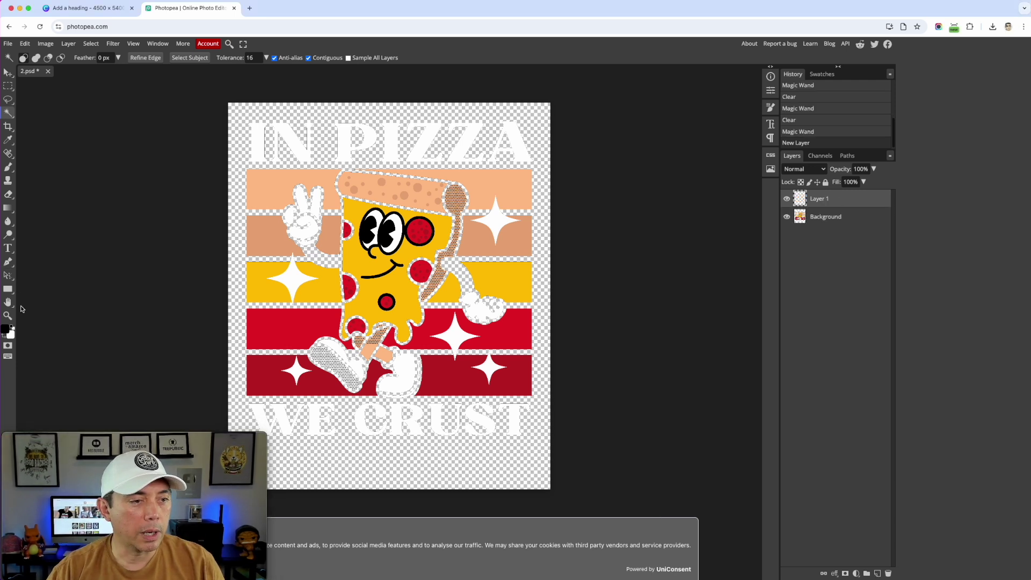
key("ctrl+d")
key("u")
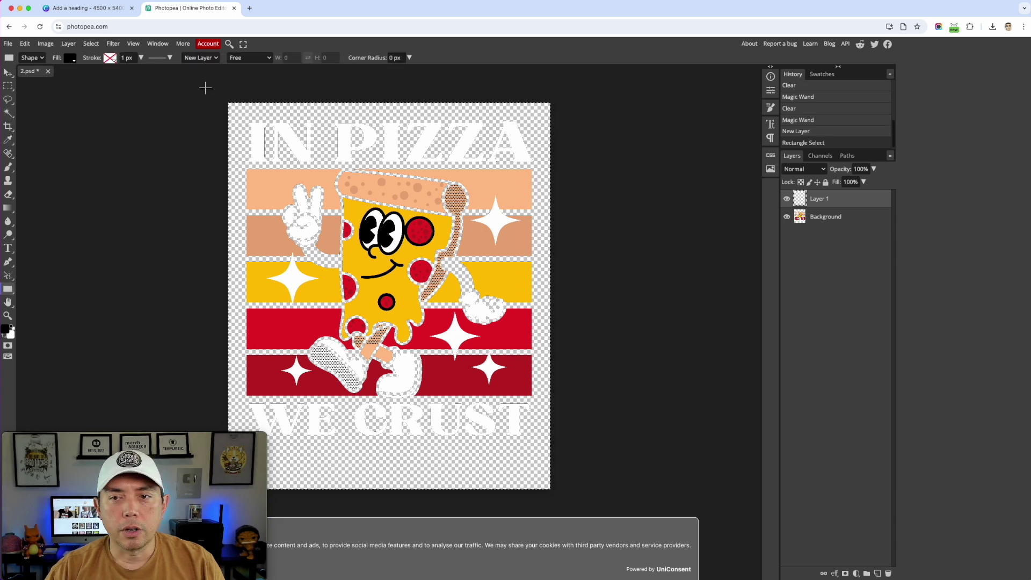
left_click_drag(205, 88, 568, 499)
left_click_drag(827, 203, 831, 238)
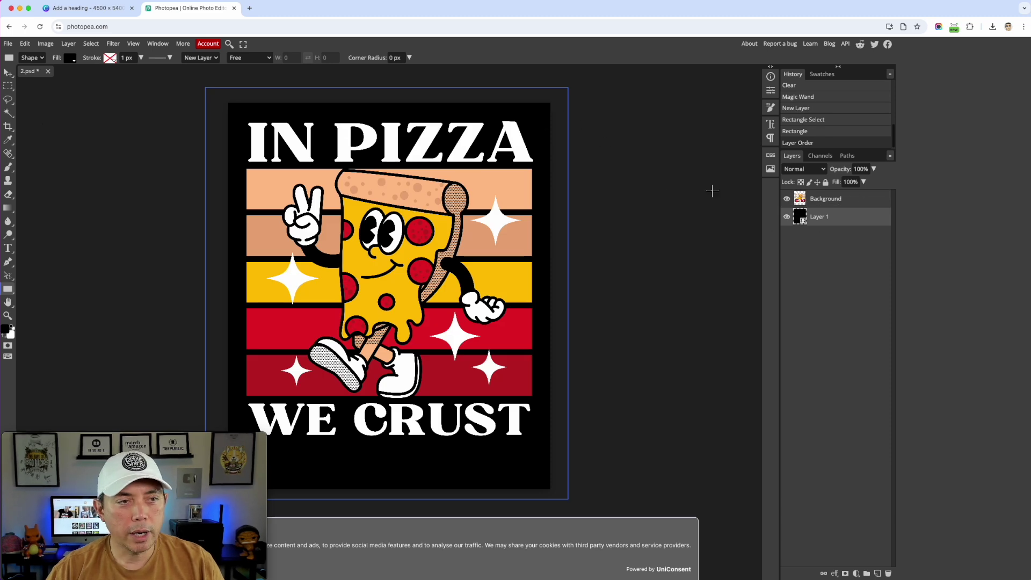
- Preview the backing rectangle's fill in red, blue and grey, and return it to black
left_click(70, 58)
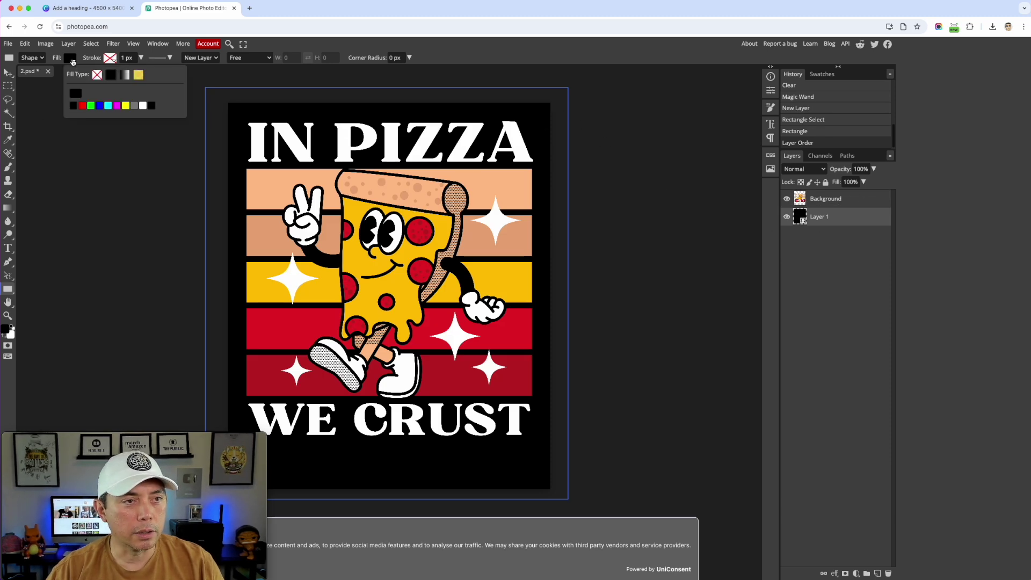
left_click(84, 107)
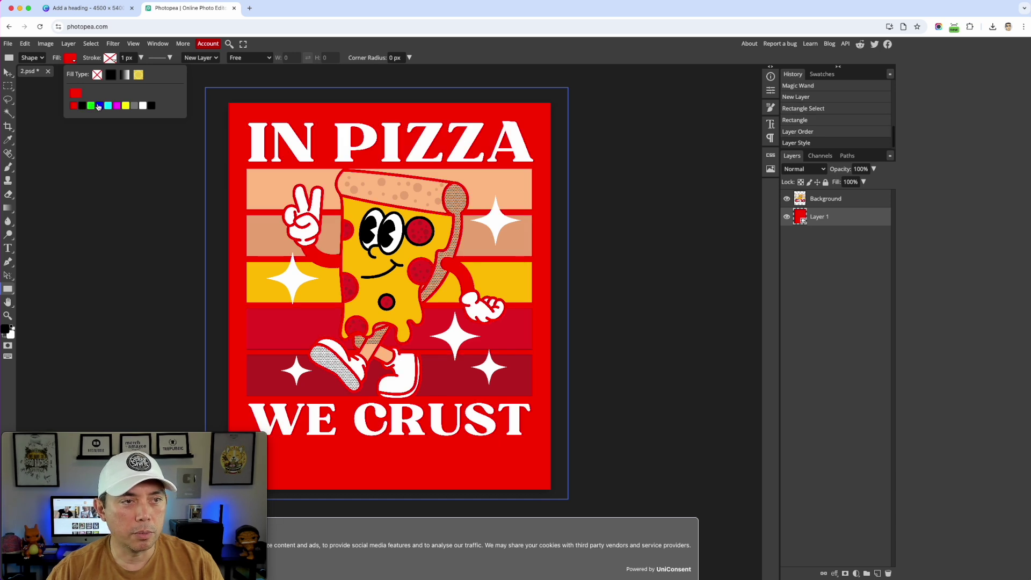
left_click(99, 106)
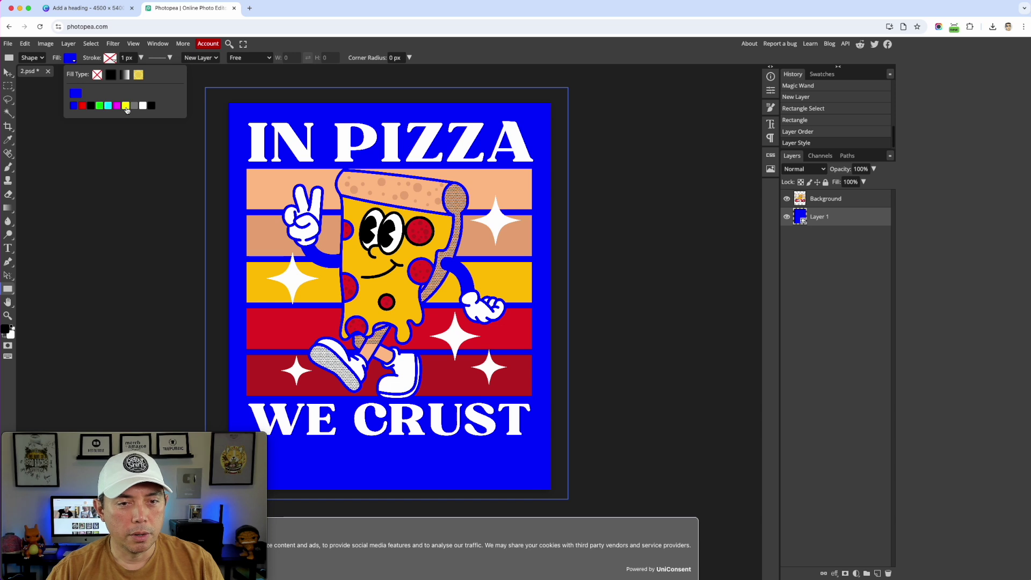
left_click(144, 107)
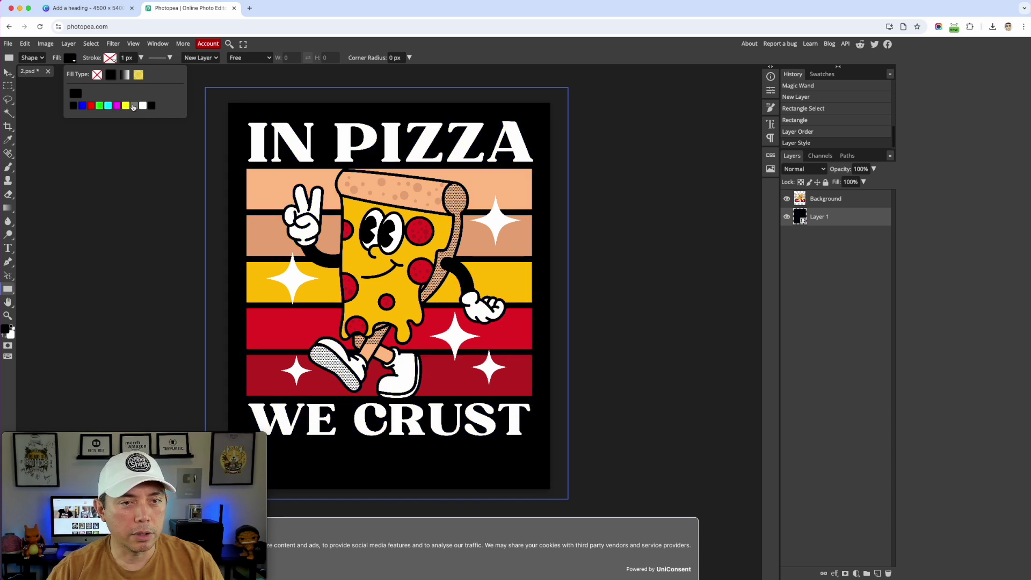
left_click(133, 106)
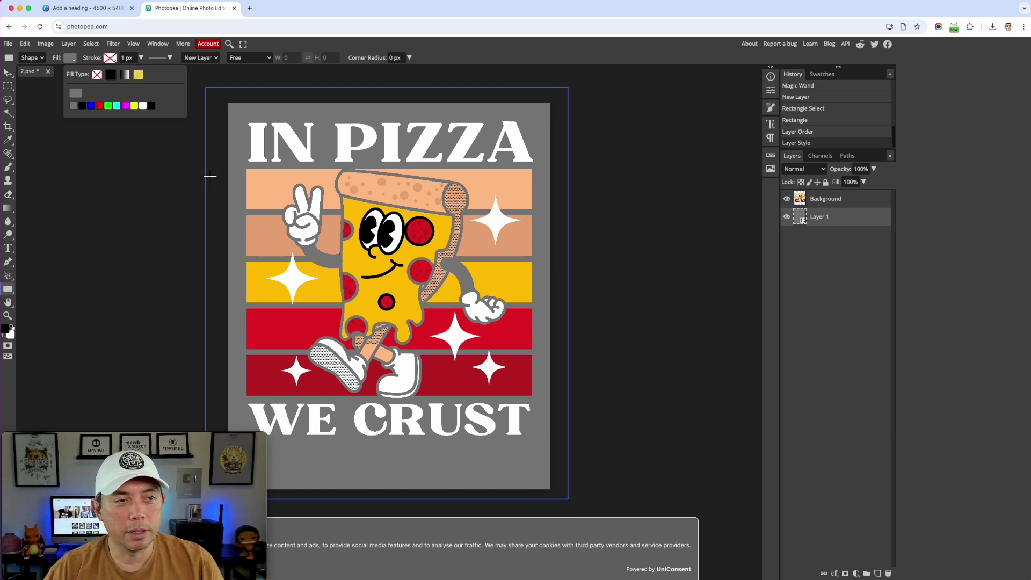
left_click(151, 106)
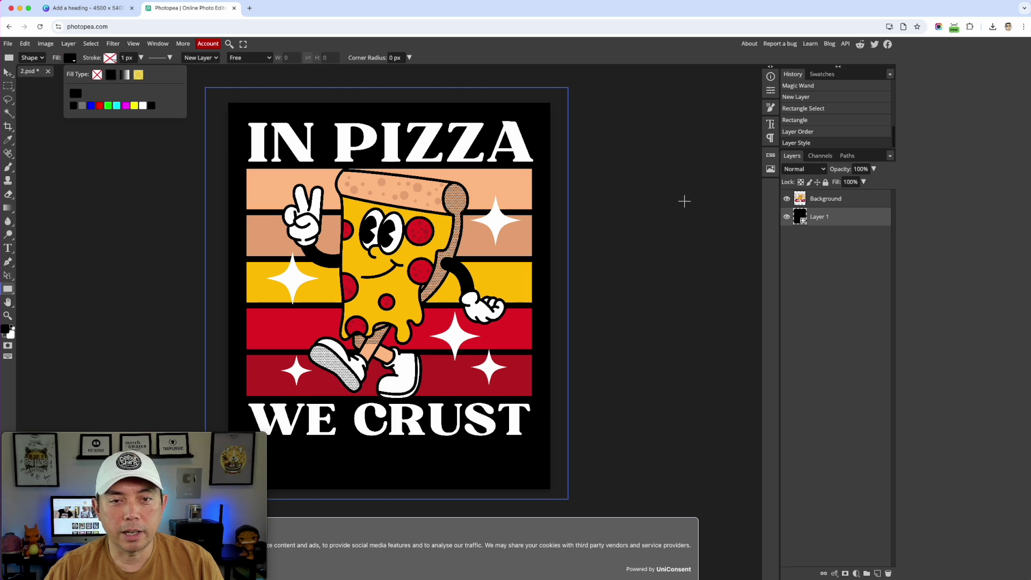
- Hide the black backing rectangle layer and export the transparent artwork as a 4500 × 5400 px PNG named 2 at 100% quality
left_click(788, 217)
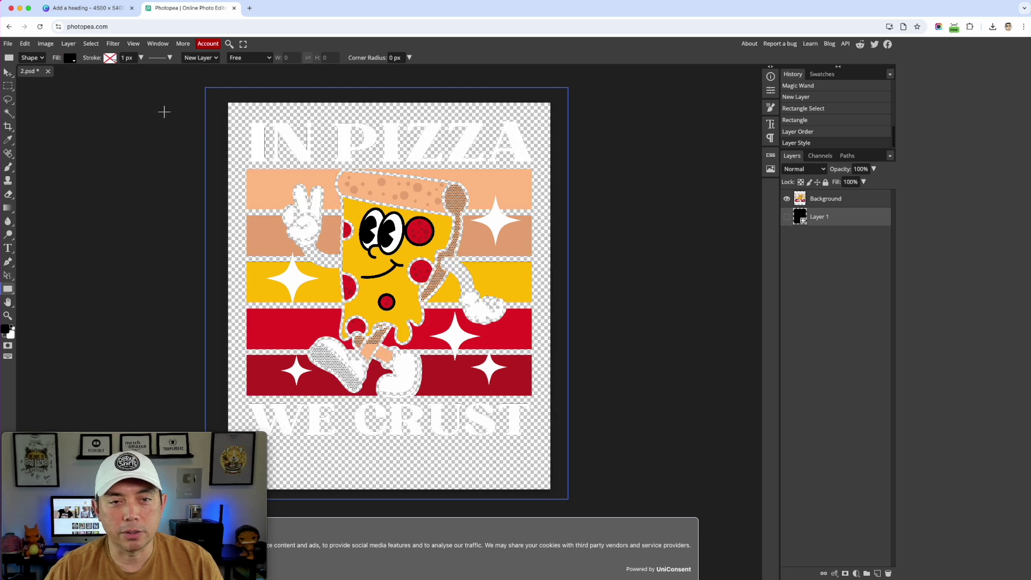
left_click(8, 44)
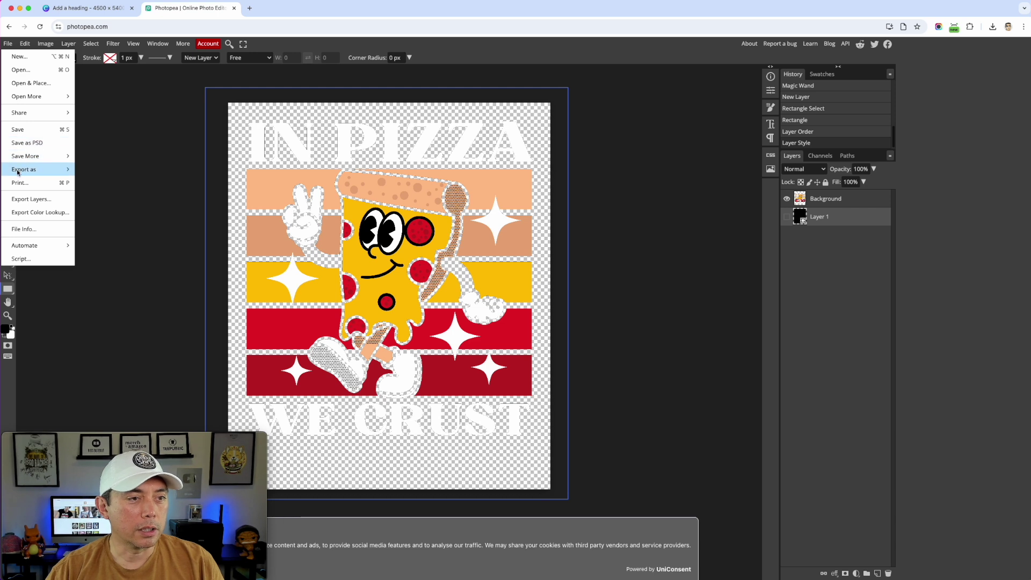
mouse_move(65, 169)
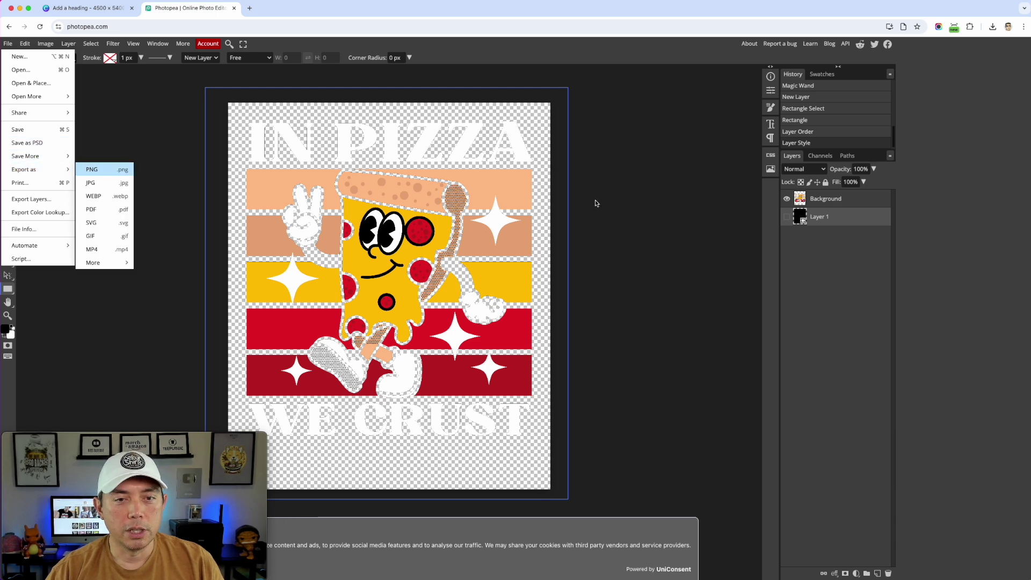
left_click(110, 170)
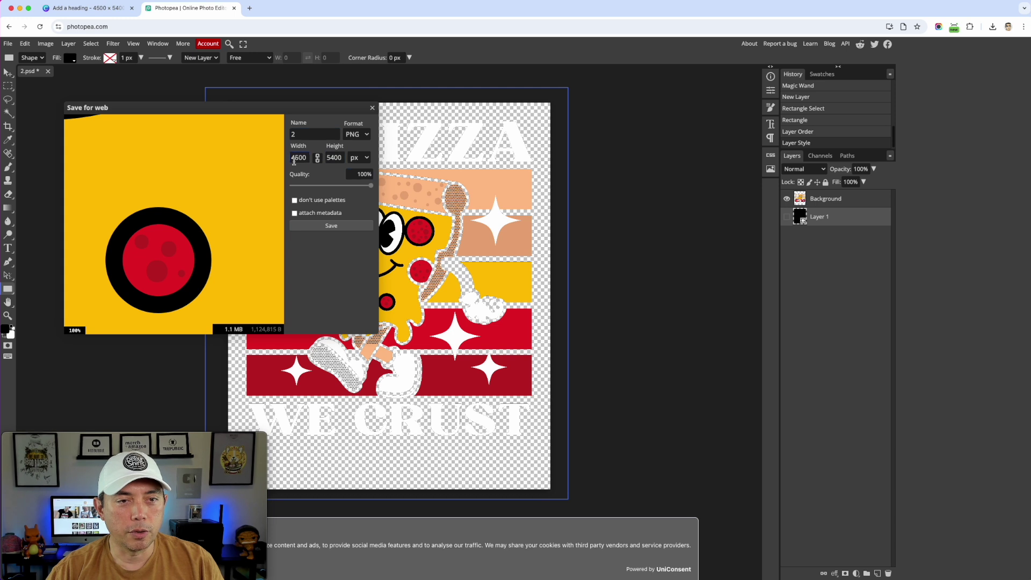
left_click(331, 226)
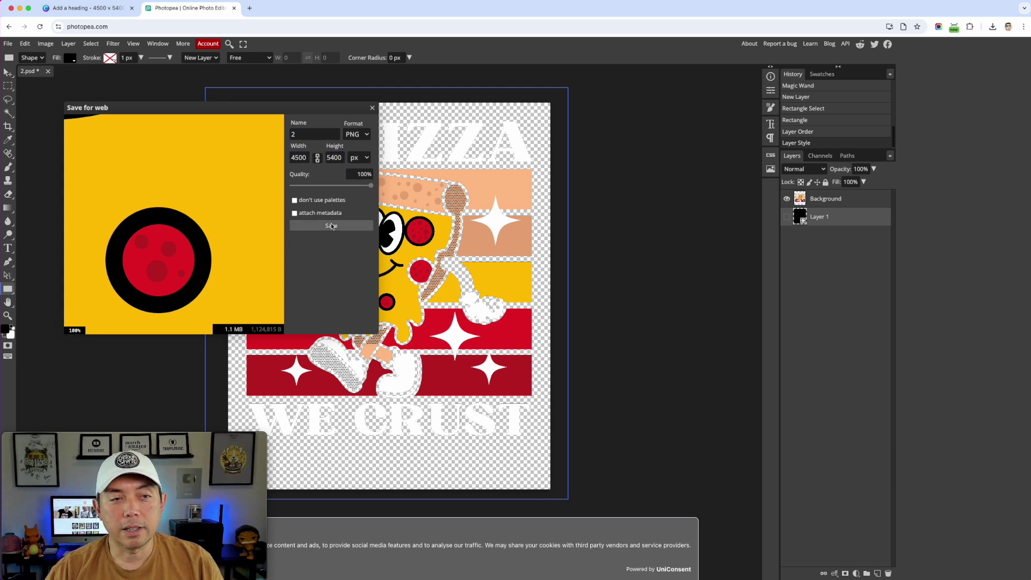
- Switch back to the IN PIZZA WE CRUST design in Canva
left_click(65, 2)
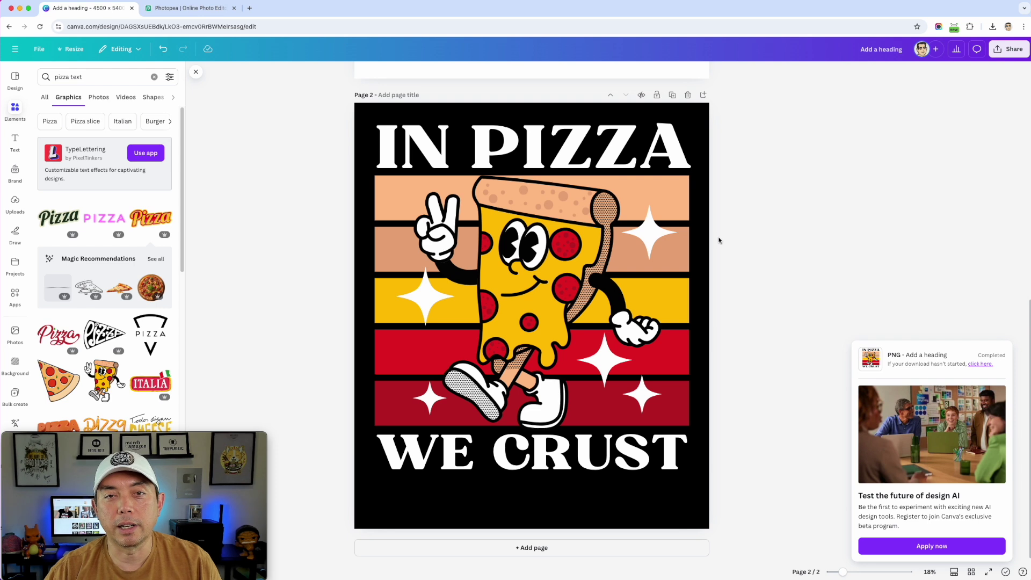
left_click_drag(205, 434, 972, 436)
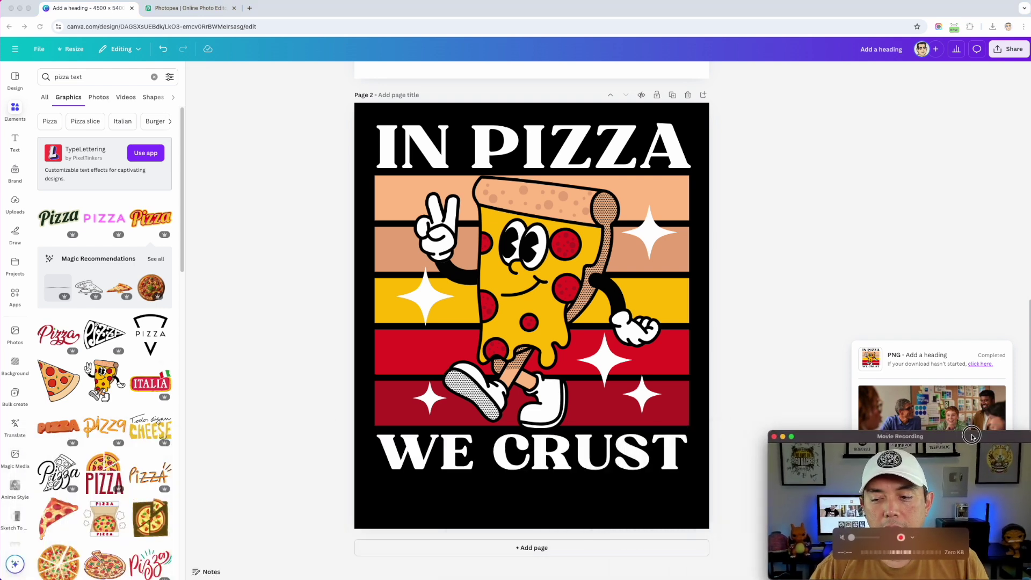